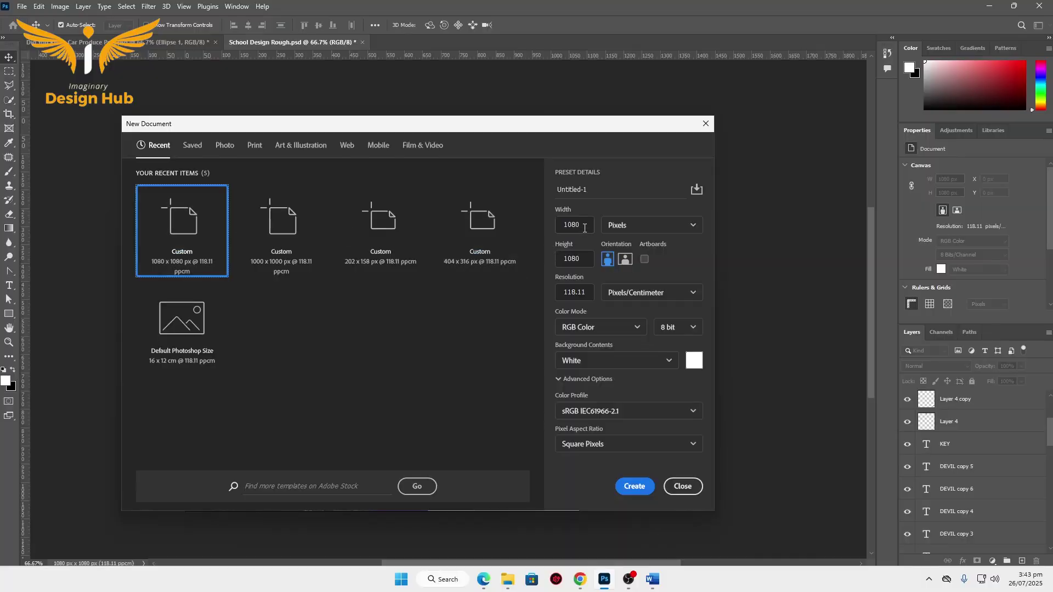
Confirm 1080 px width and height and create the white-background document.
key("Tab")
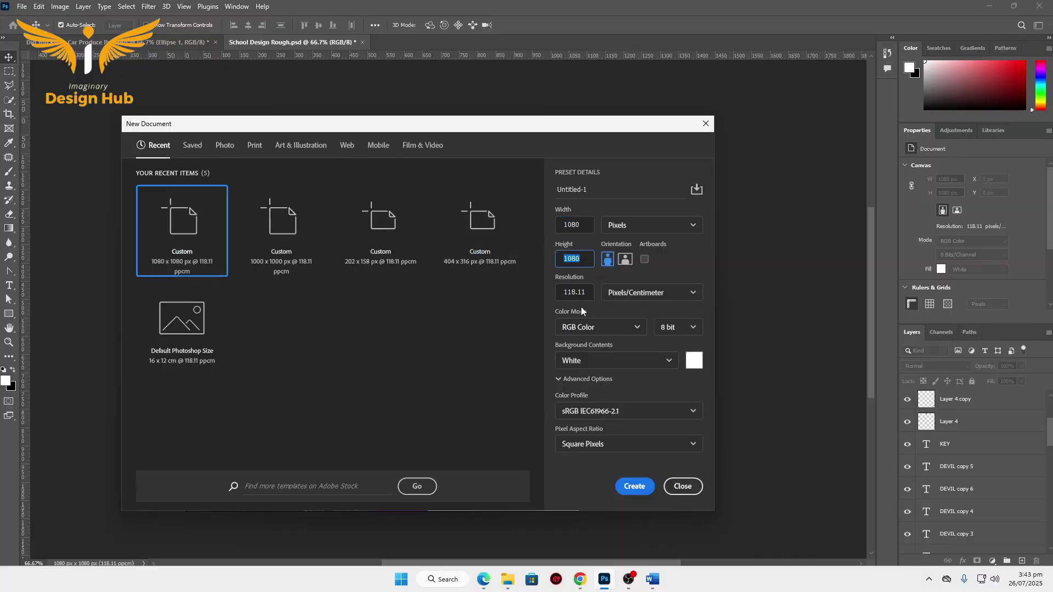
left_click(636, 490)
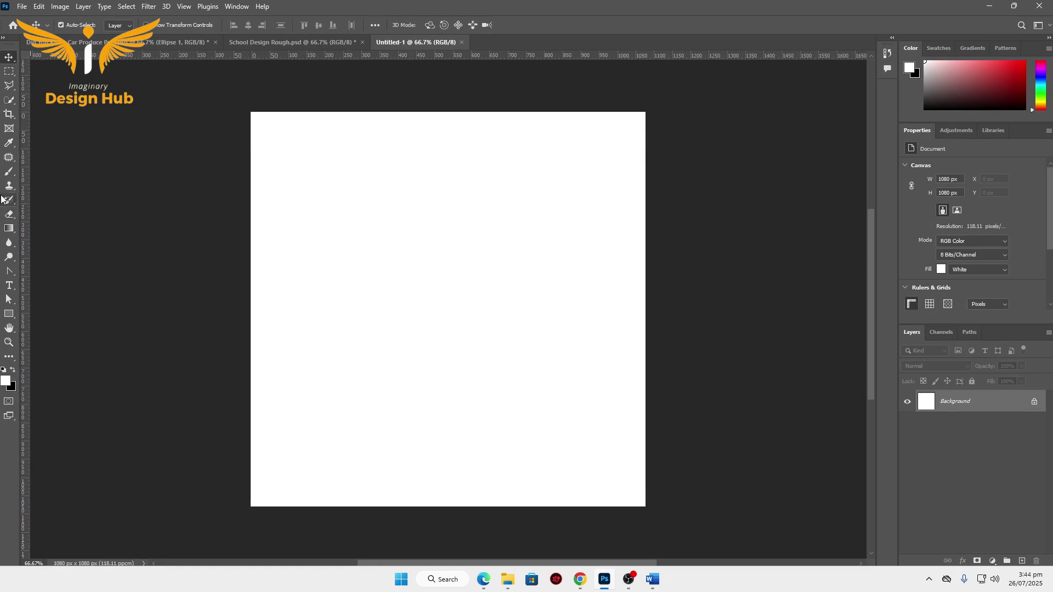
Draw a 270 px wide, full-height purple rectangle near the left edge, aligned to the top.
left_click(9, 313)
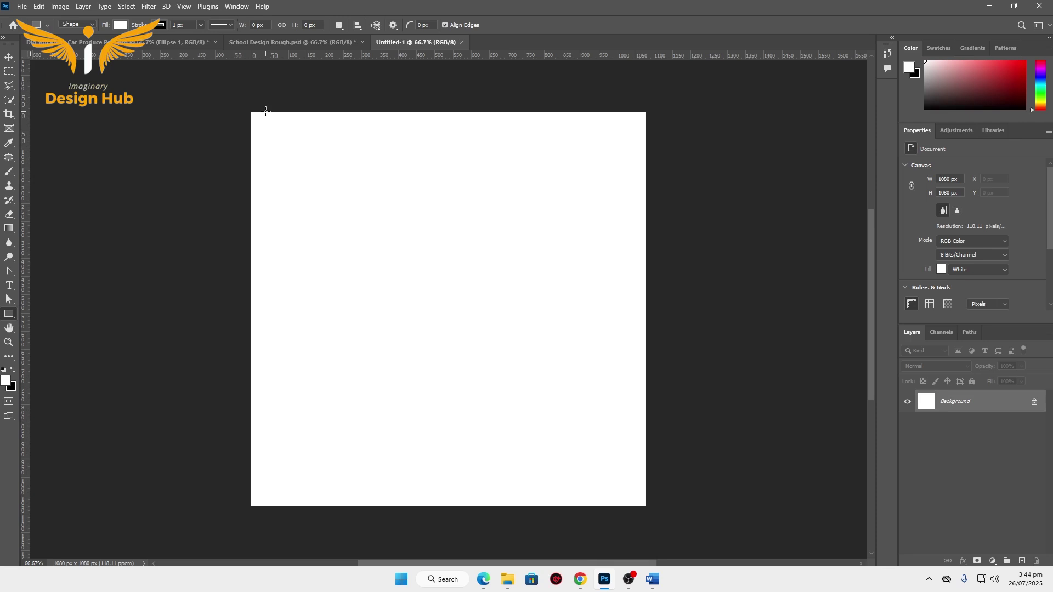
left_click_drag(266, 110, 364, 506)
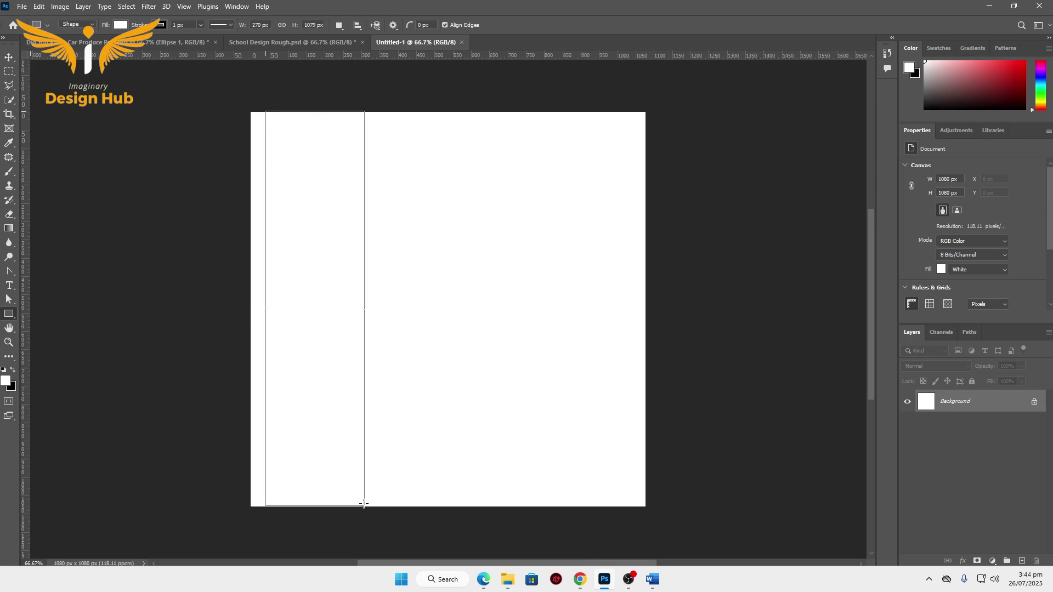
left_click(941, 260)
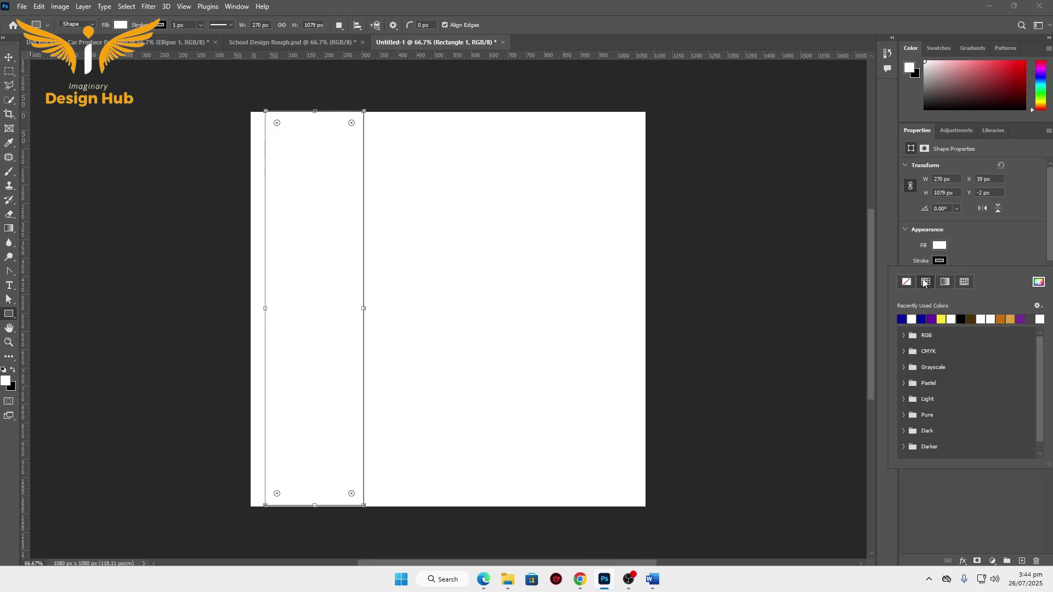
left_click(940, 246)
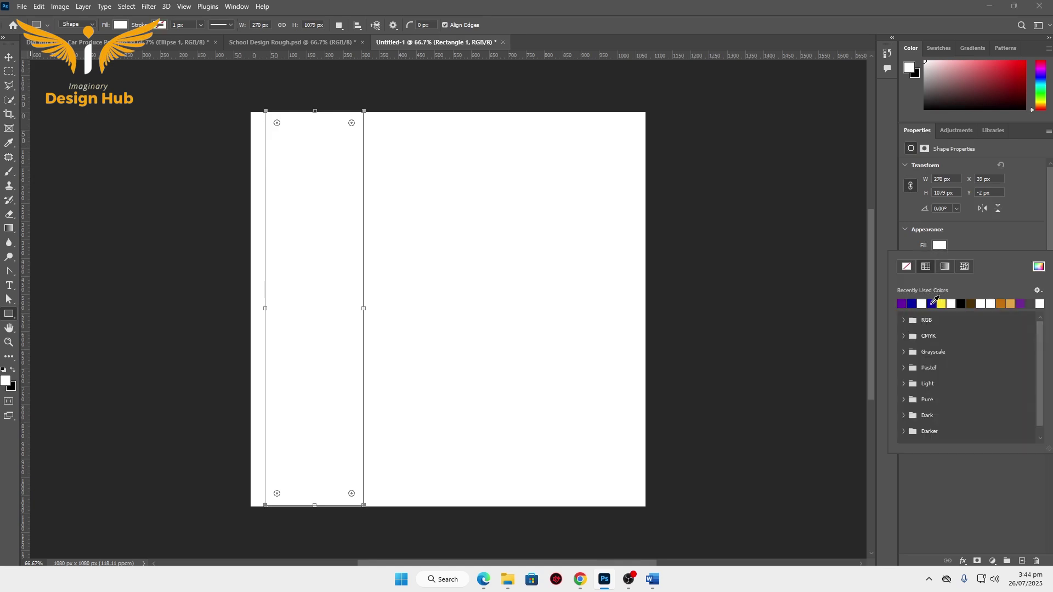
left_click(933, 302)
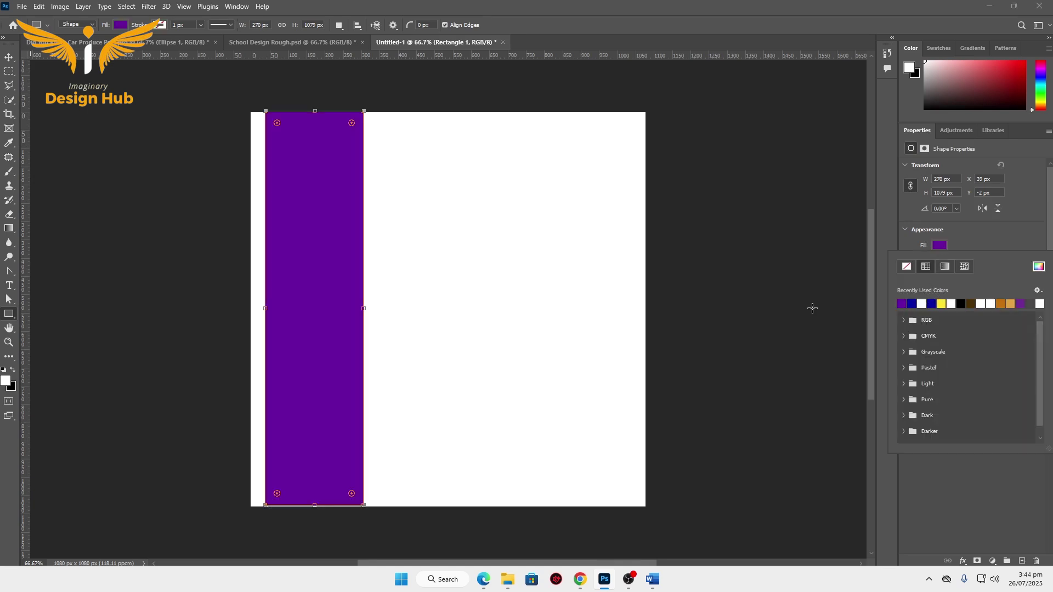
left_click(10, 58)
left_click_drag(341, 268, 340, 263)
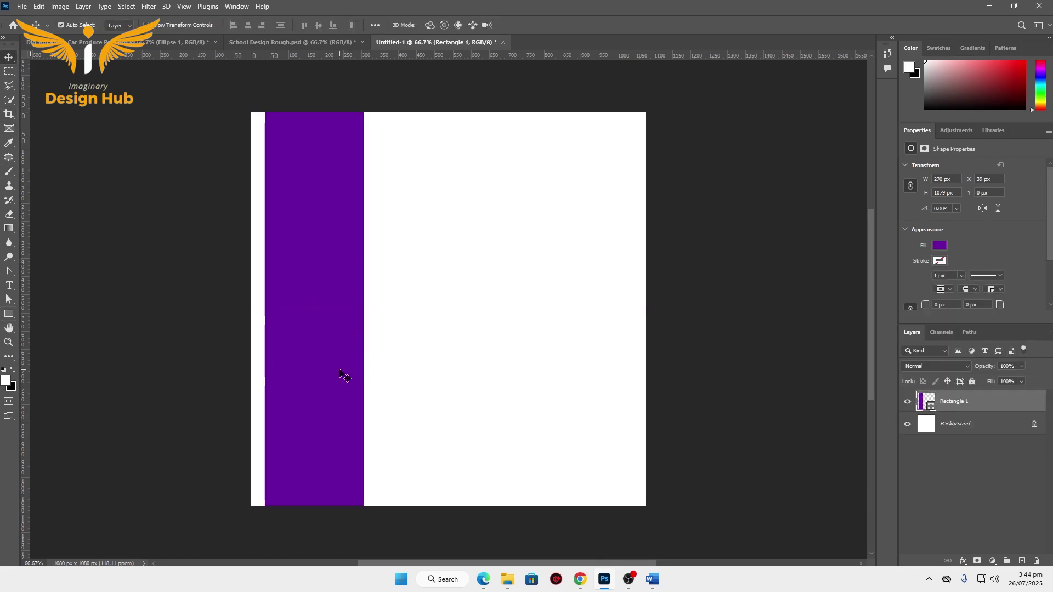
Rotate the purple band about -32°, enlarge it by about 19% and shift it down-right.
key("ctrl+t")
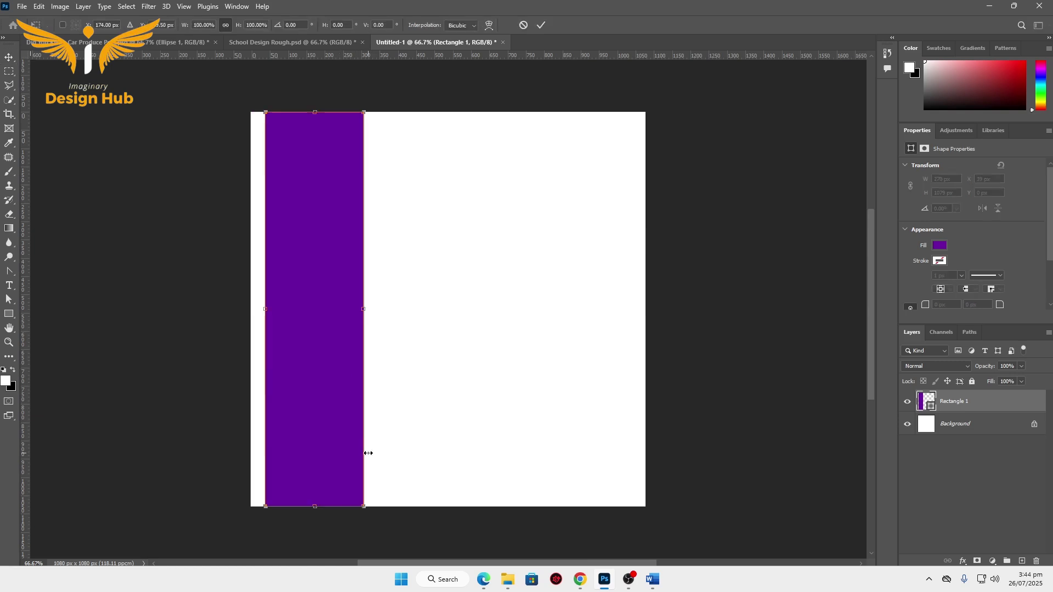
left_click_drag(373, 520, 449, 395)
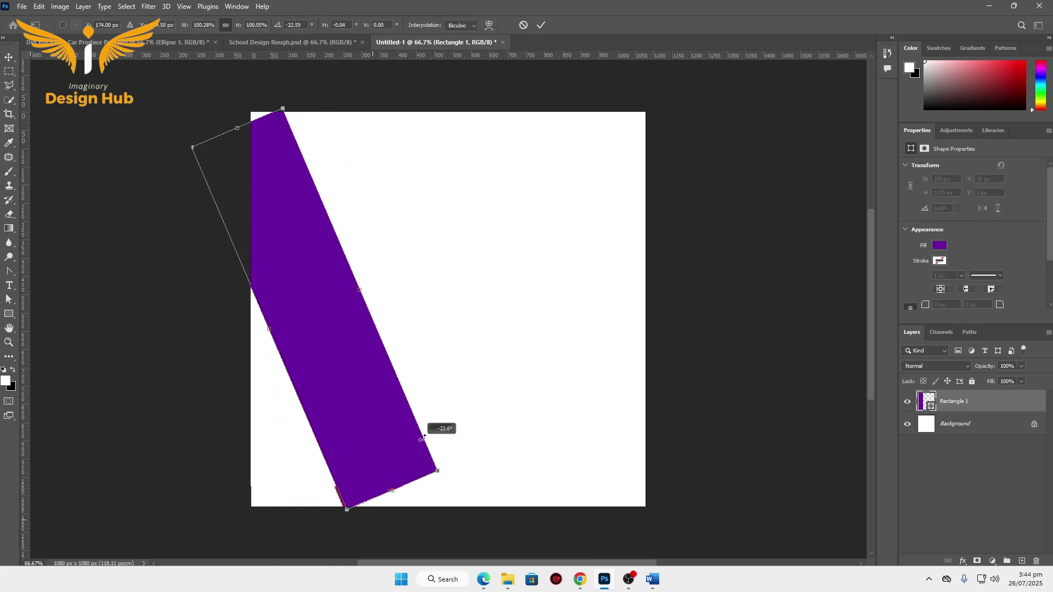
left_click_drag(340, 386, 356, 451)
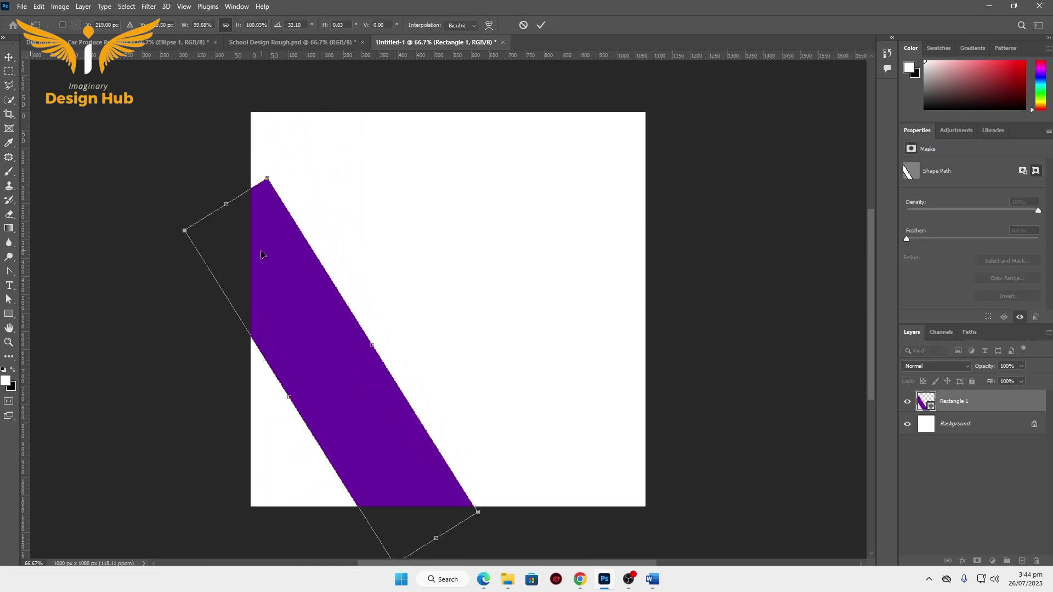
left_click_drag(215, 194, 178, 132)
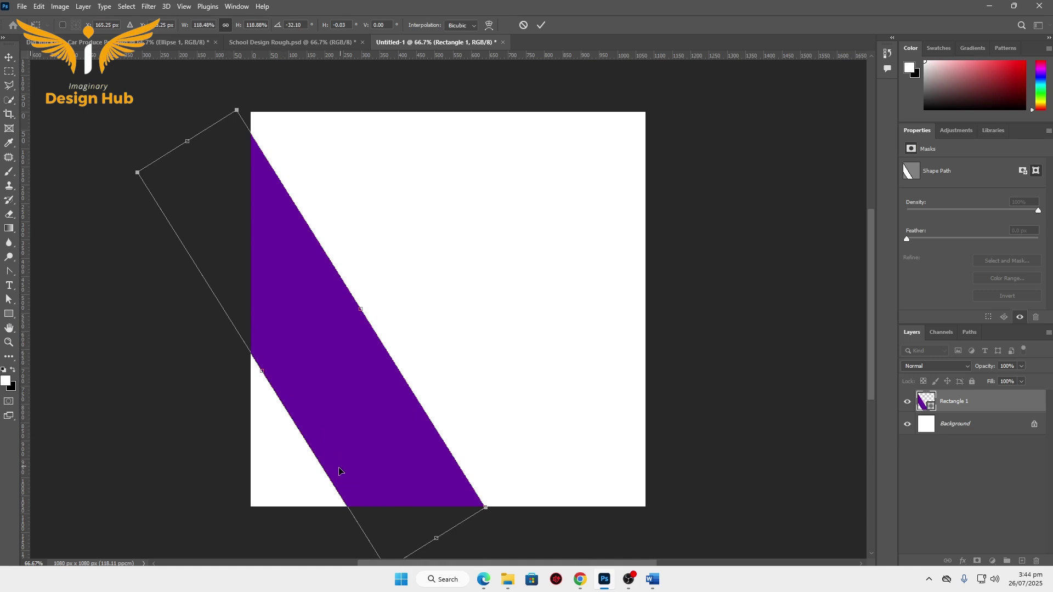
left_click_drag(339, 472, 333, 485)
key("Return")
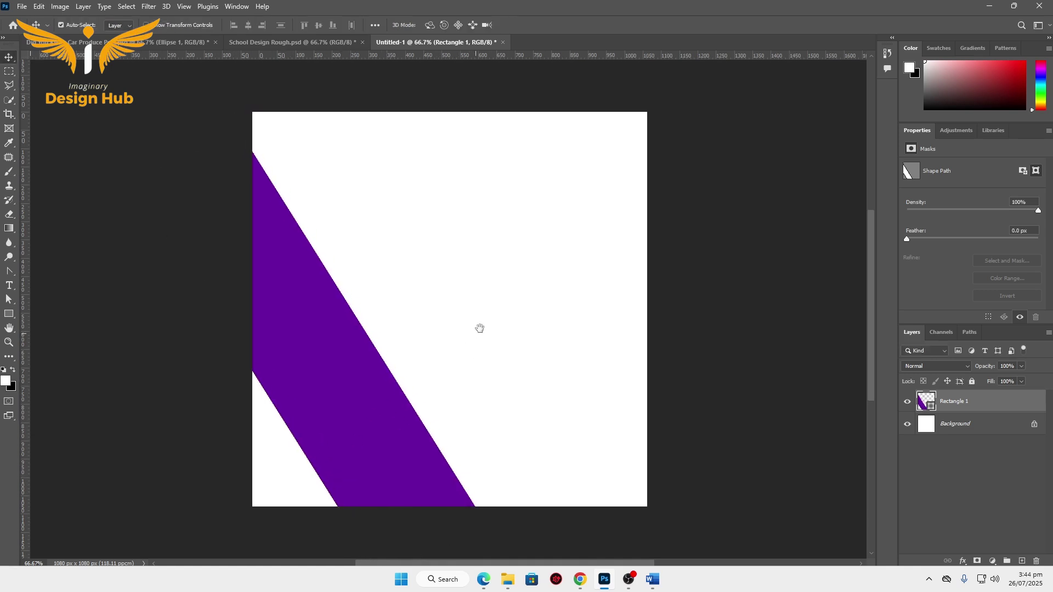
left_click_drag(480, 328, 495, 320)
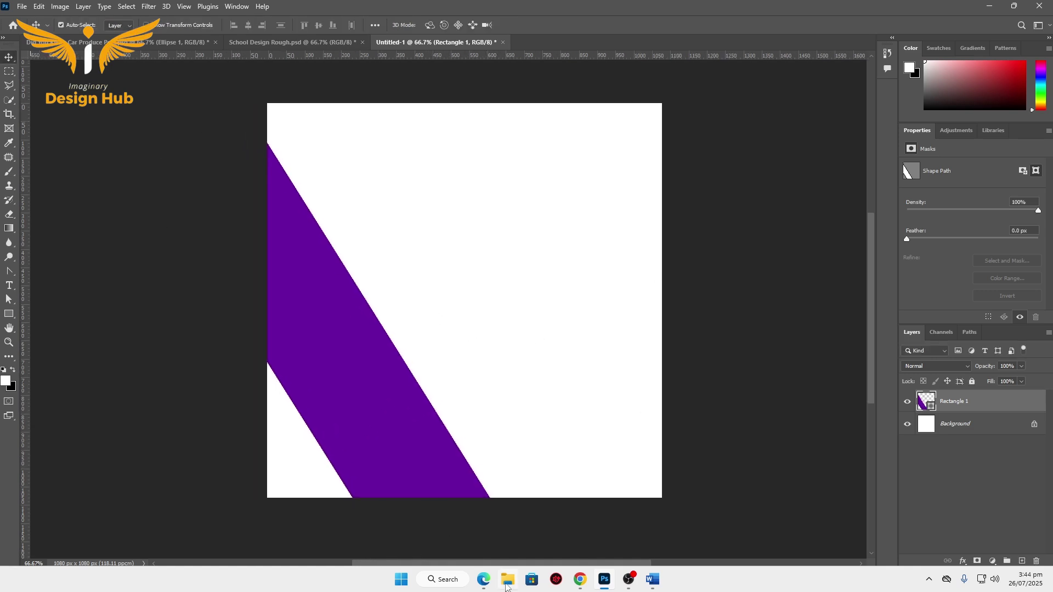
Place the Signal image from the Social Media Post folder at about a third size, top-left.
mouse_move(507, 580)
left_click(503, 528)
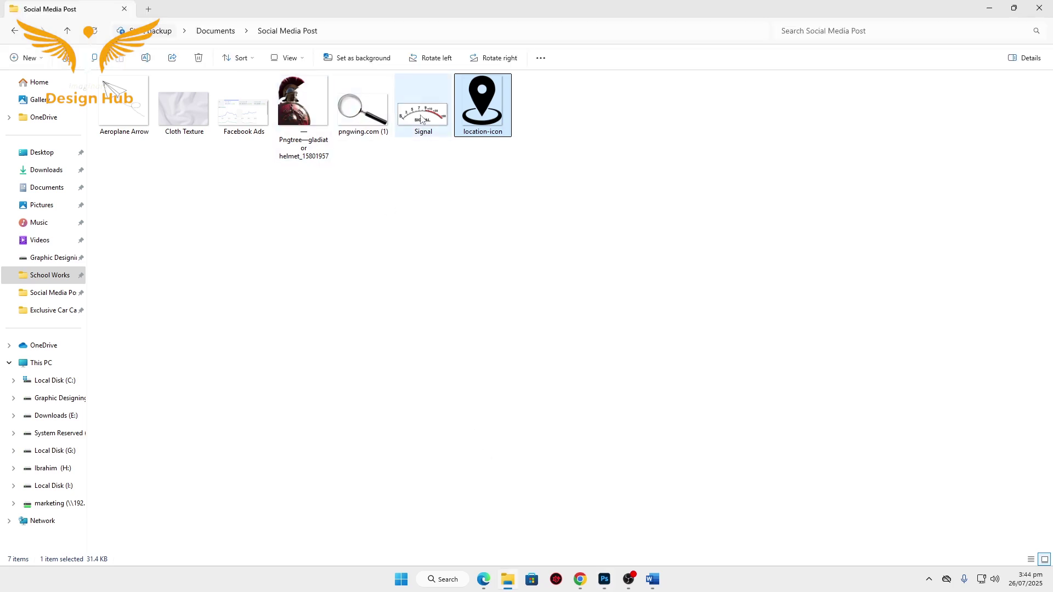
left_click_drag(423, 120, 594, 558)
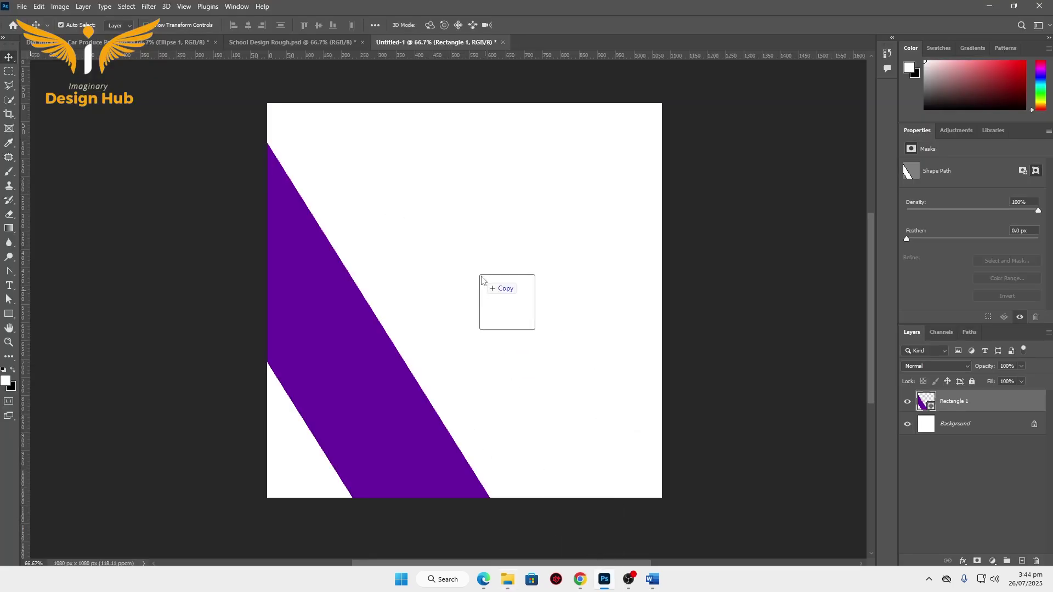
left_click_drag(593, 558, 539, 363)
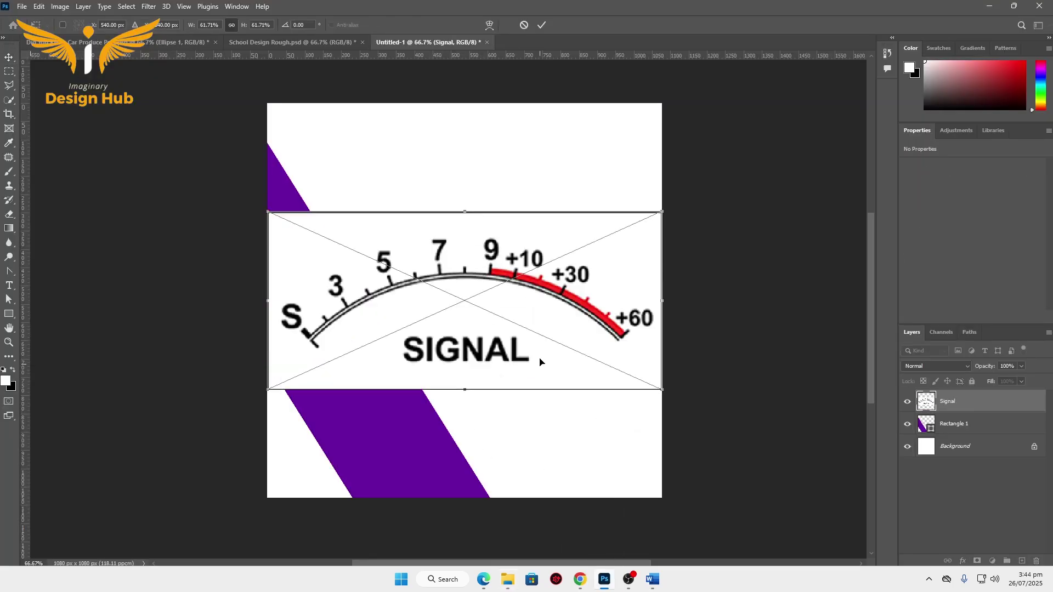
left_click_drag(662, 389, 618, 295)
mouse_move(488, 227)
left_mouse_down()
mouse_move(459, 222)
mouse_move(441, 202)
left_mouse_up()
key("Return")
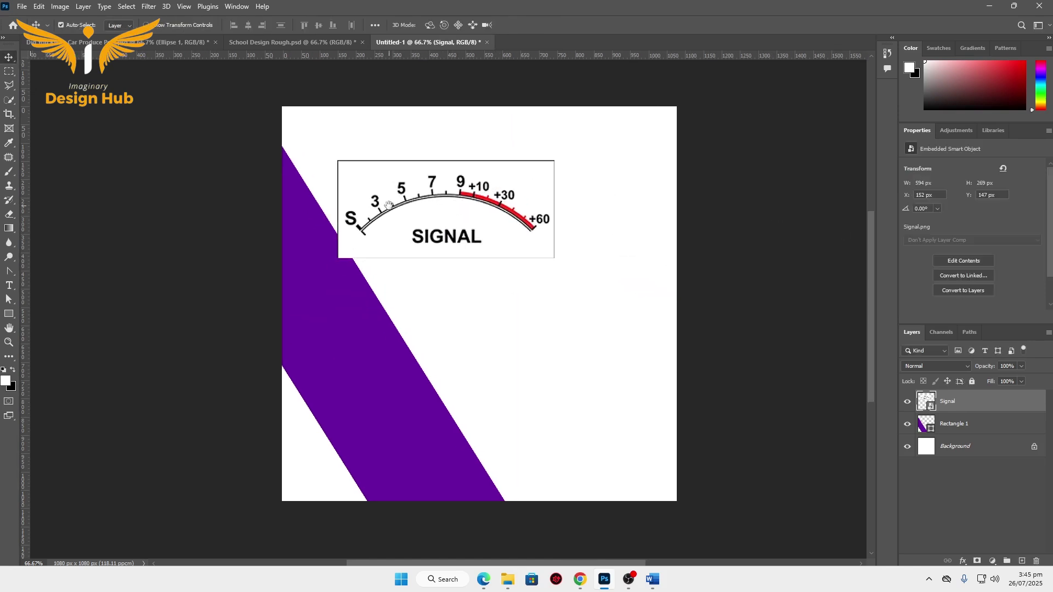
Set the Signal layer to Linear Burn, rasterize it and erase its top border line.
left_click(939, 366)
left_click(928, 353)
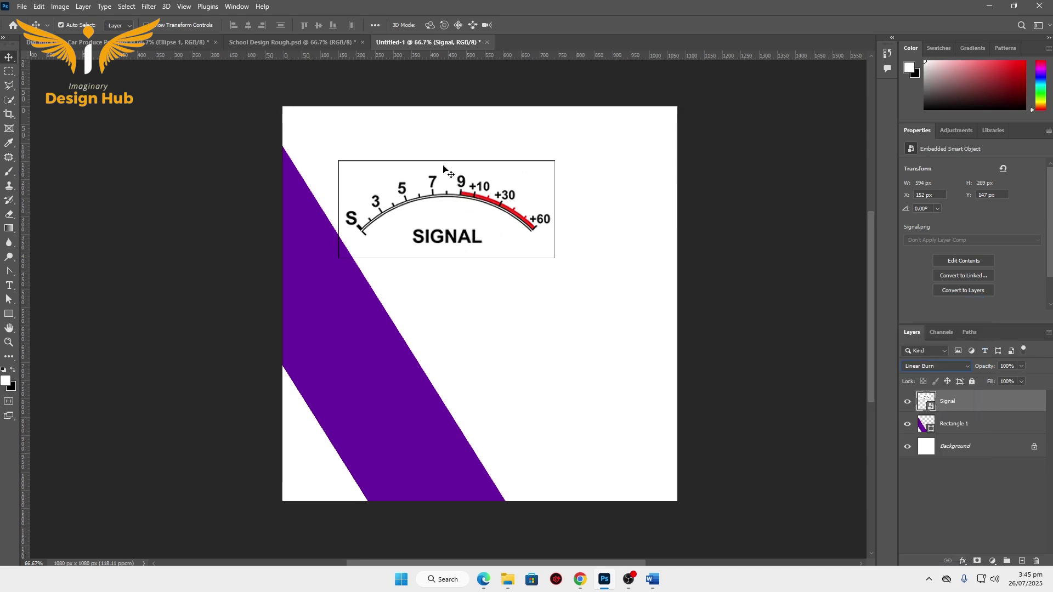
scroll(449, 202, "up", 1)
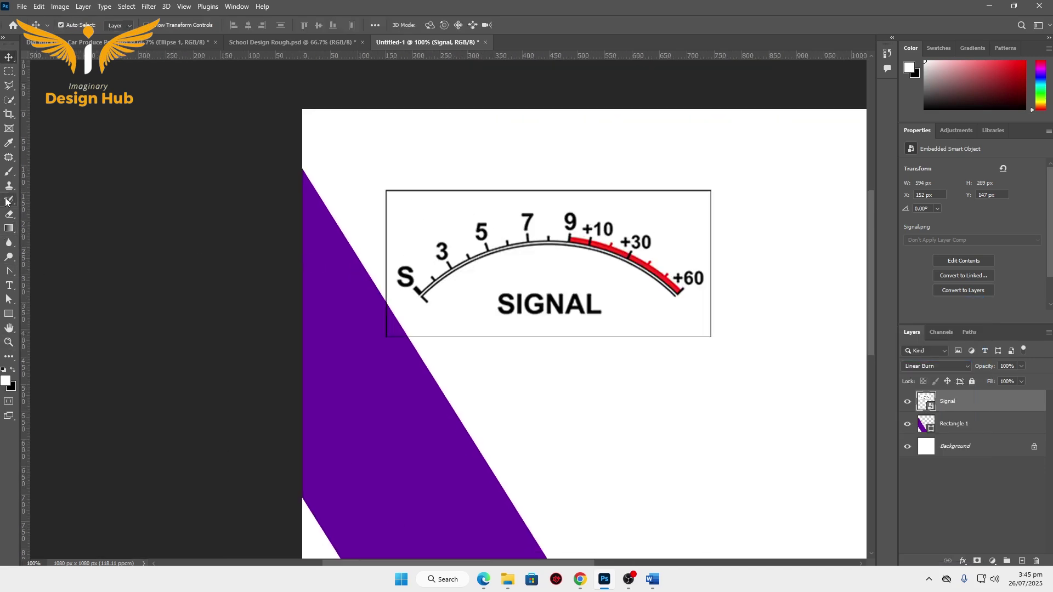
left_click(10, 215)
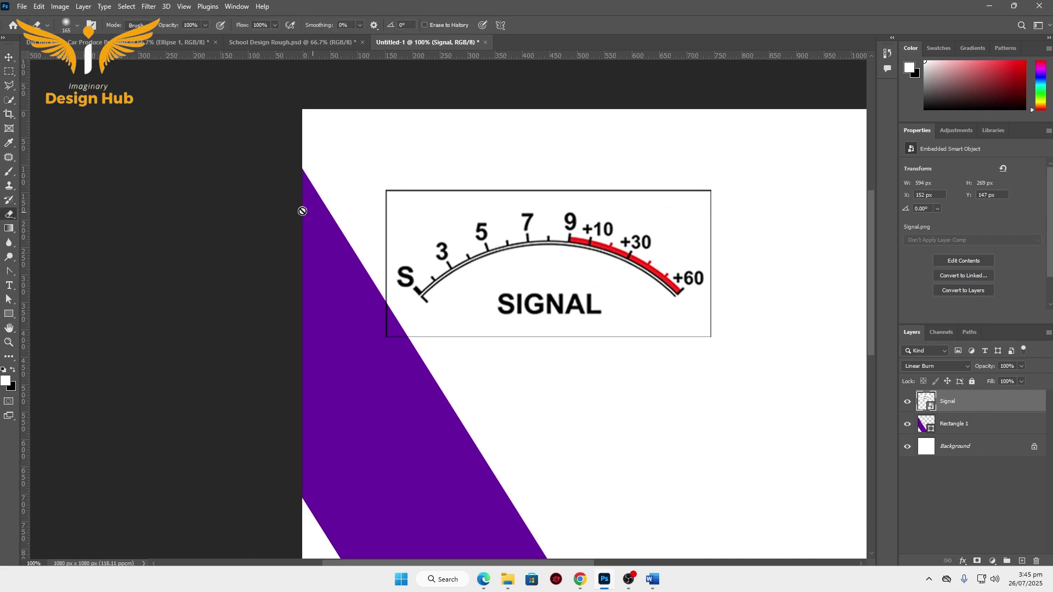
left_click(435, 203)
left_click(482, 216)
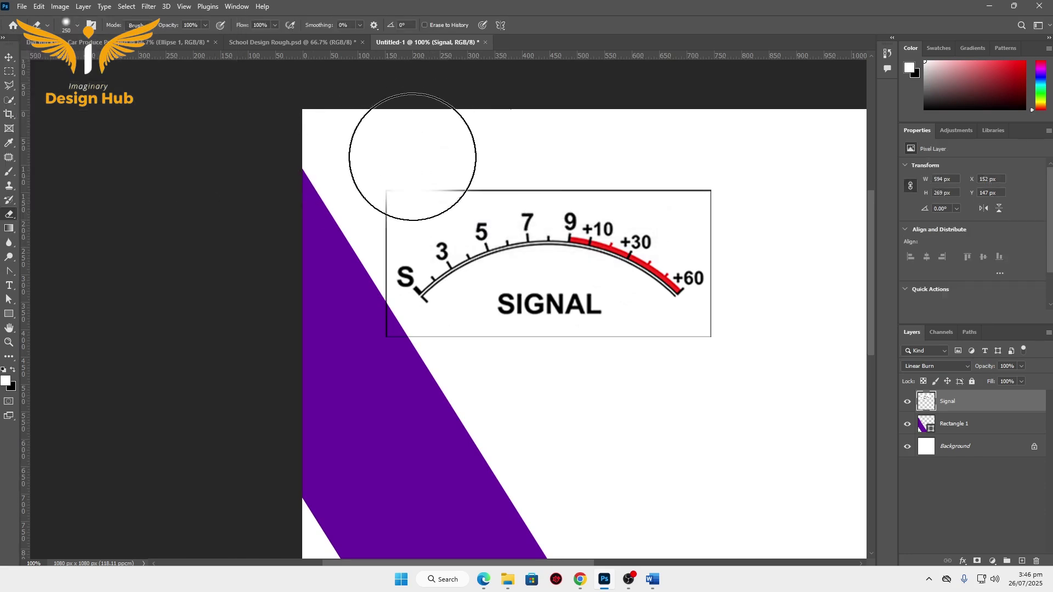
key("bracketleft")
key("bracketleft")
key("bracketleft")
mouse_move(435, 176)
left_mouse_down()
mouse_move(724, 236)
mouse_move(698, 336)
mouse_move(428, 327)
mouse_move(363, 337)
mouse_move(387, 212)
left_mouse_up()
Lower the Signal layer's opacity to 53%.
key("z")
left_click(598, 268, "alt")
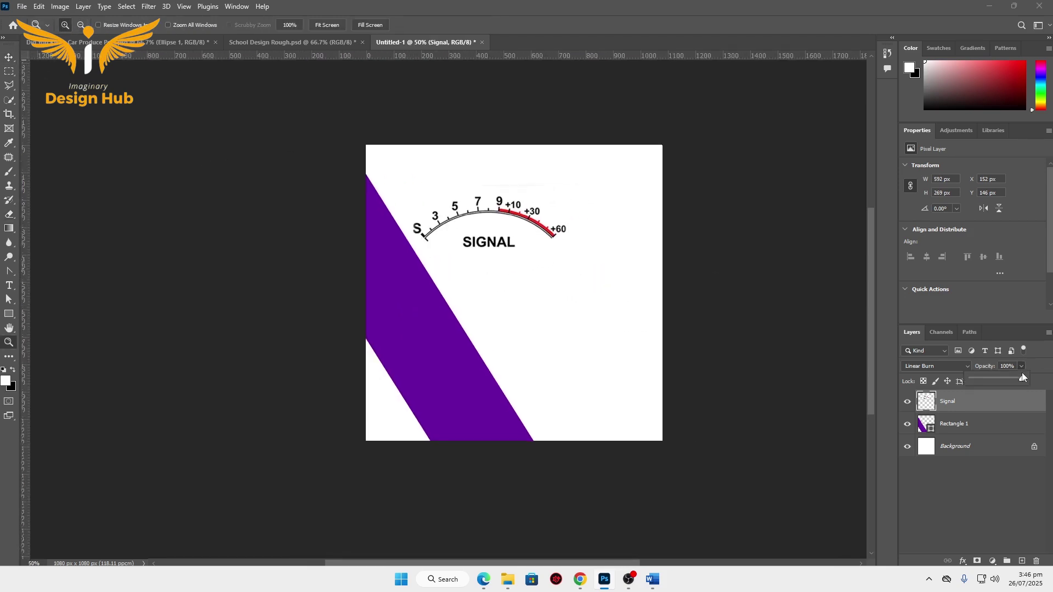
left_click_drag(1014, 378, 999, 382)
left_click_drag(759, 287, 763, 297)
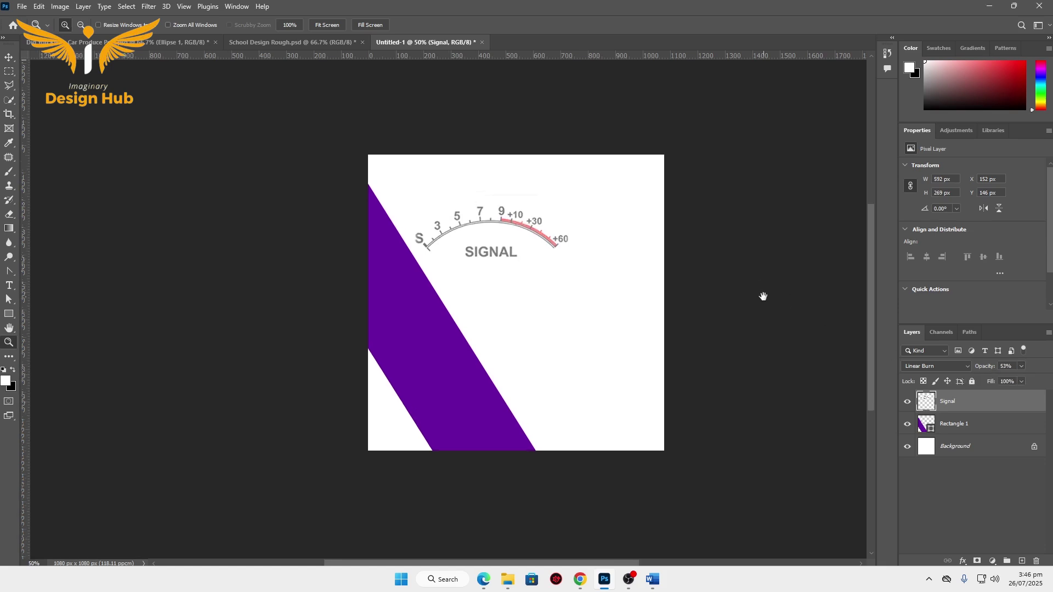
Shrink the Signal artwork slightly.
key("v")
key("ctrl+t")
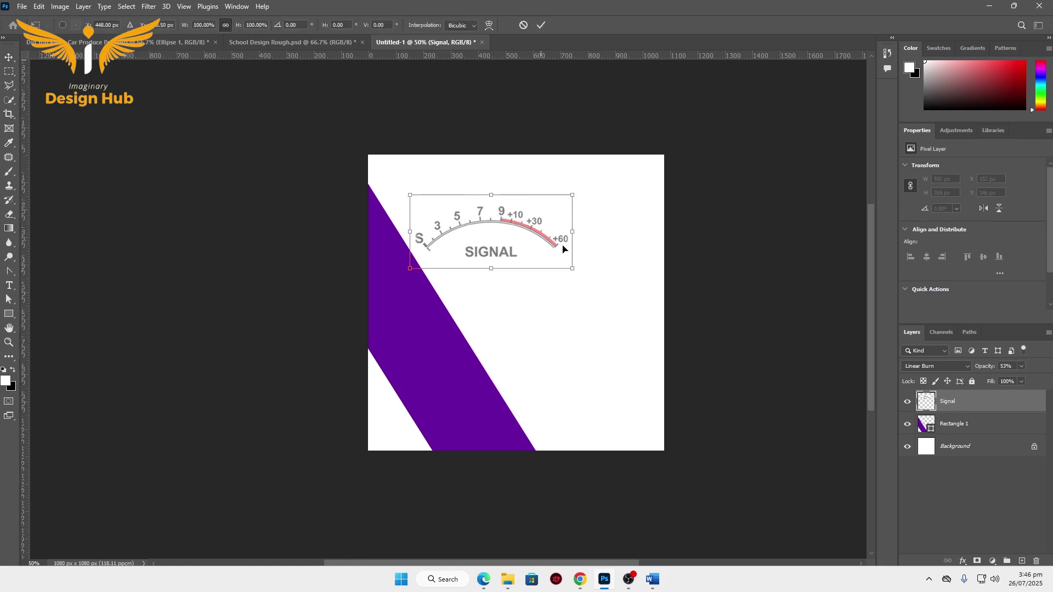
mouse_move(573, 233)
left_mouse_down()
mouse_move(559, 235)
mouse_move(541, 261)
left_mouse_up()
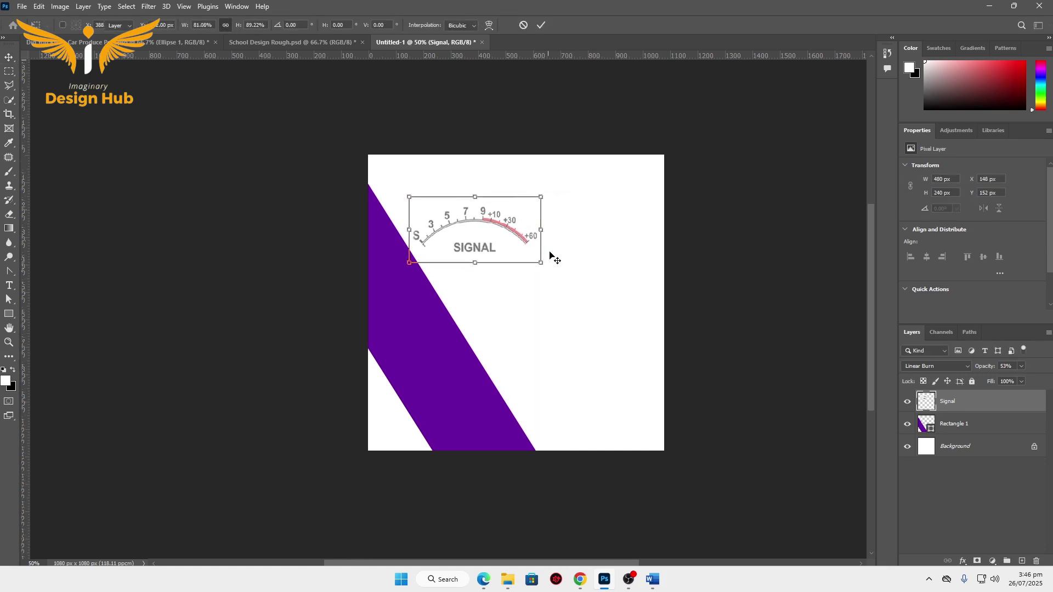
key("Return")
left_click(503, 504)
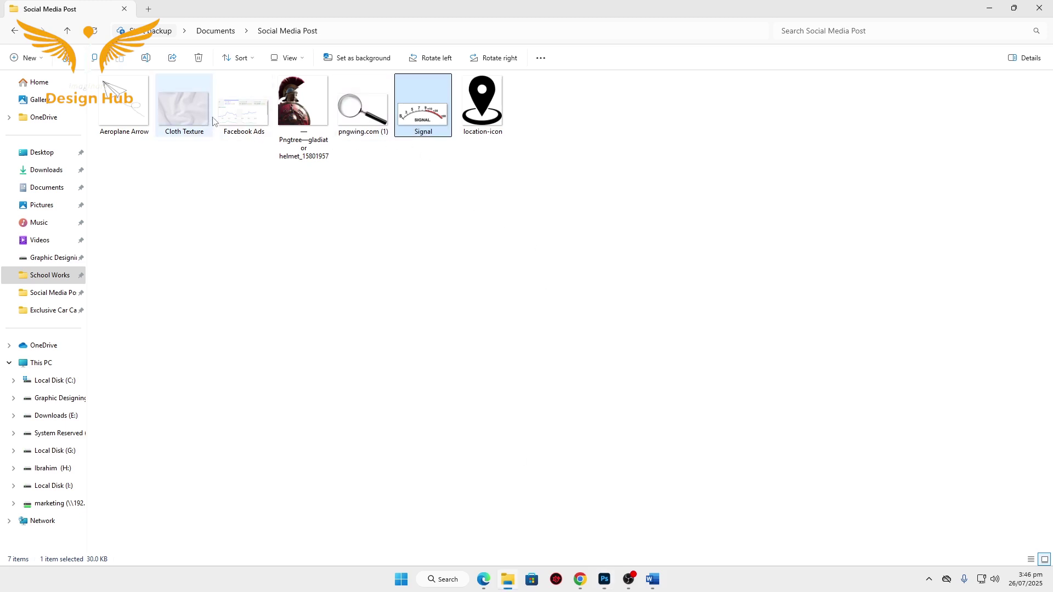
Place the Facebook Ads image below the Signal gauge.
left_click(241, 114)
mouse_move(238, 116)
left_mouse_down()
mouse_move(525, 331)
mouse_move(510, 320)
left_mouse_up()
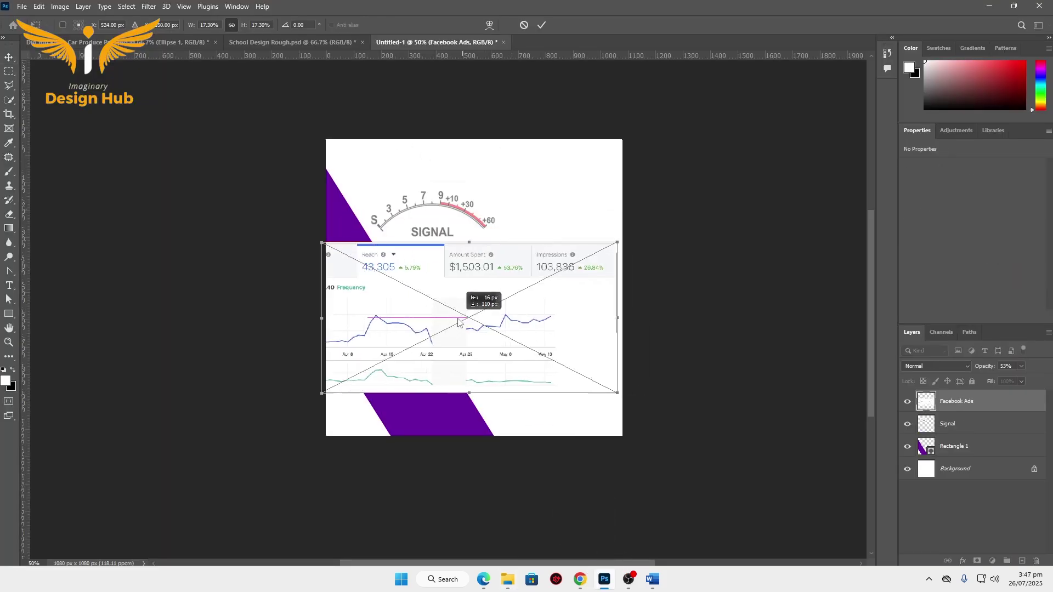
mouse_move(402, 309)
left_mouse_down()
mouse_move(500, 317)
mouse_move(481, 308)
left_mouse_up()
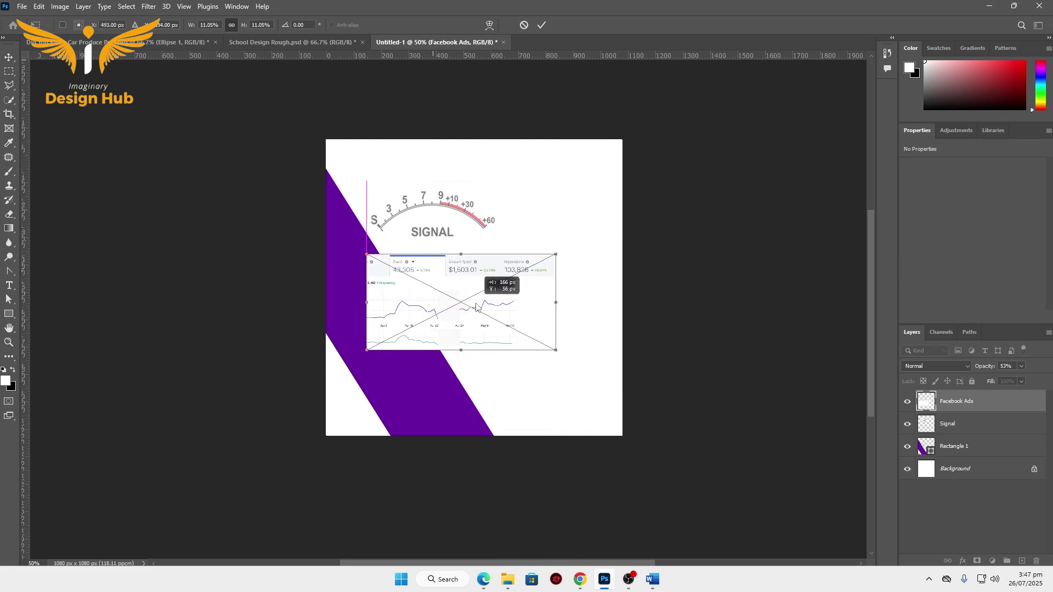
key("Return")
Blend the Facebook Ads layer with Darker Color and rasterize it.
left_click(955, 367)
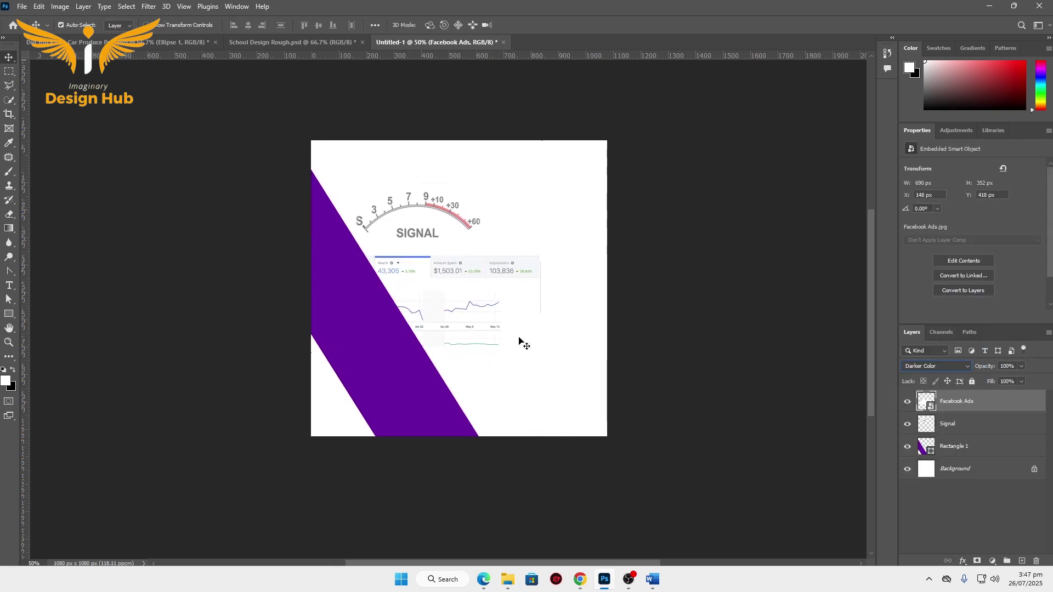
key("e")
key("ctrl+1")
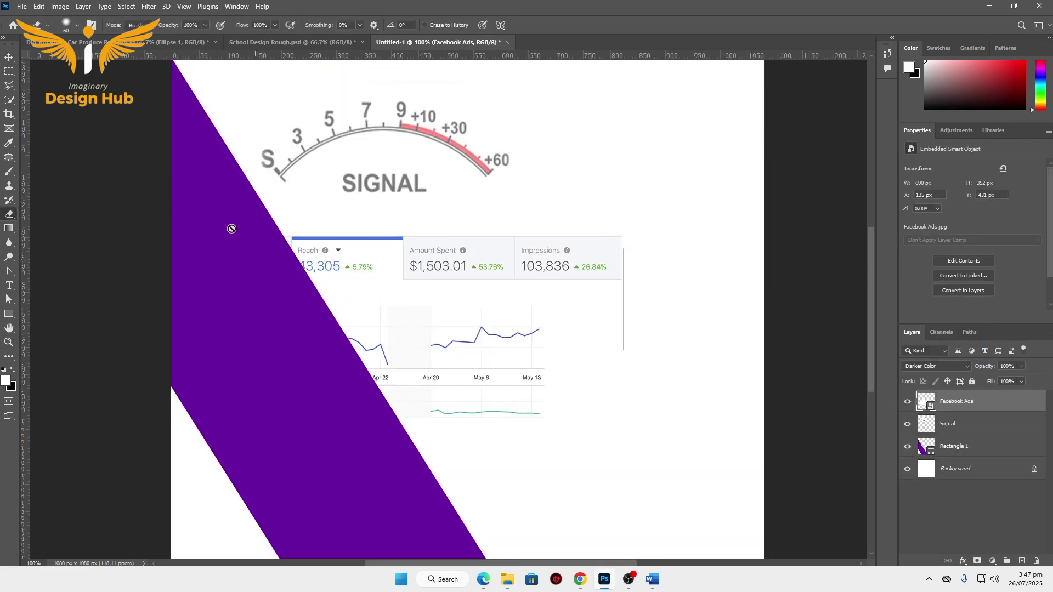
left_click(575, 276)
left_click(481, 215)
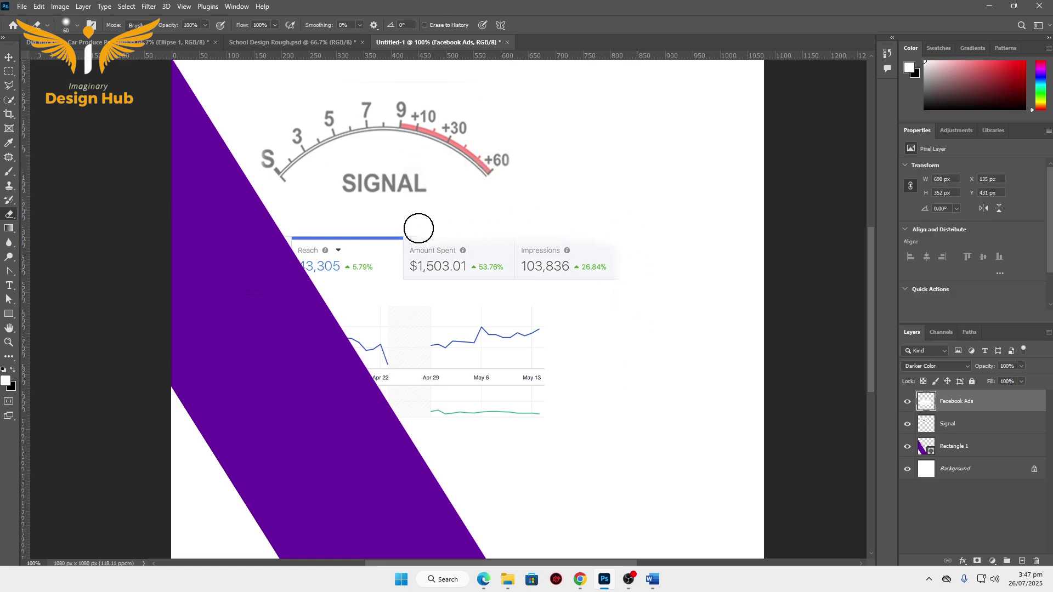
Fade the Facebook Ads layer to about 54% opacity and deselect it.
key("ctrl+minus")
key("ctrl+minus")
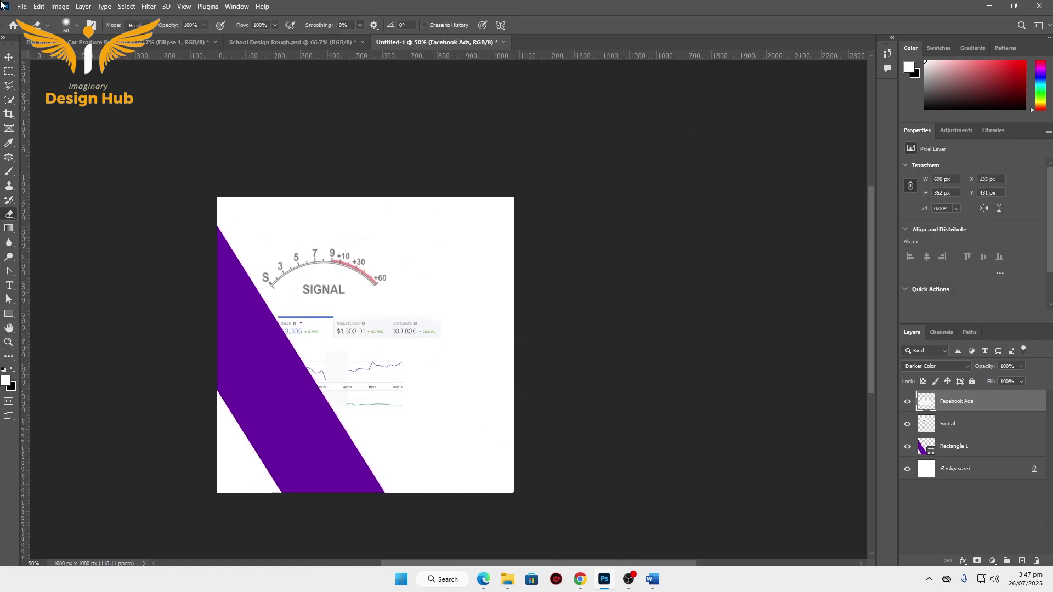
key("v")
key("ctrl+plus")
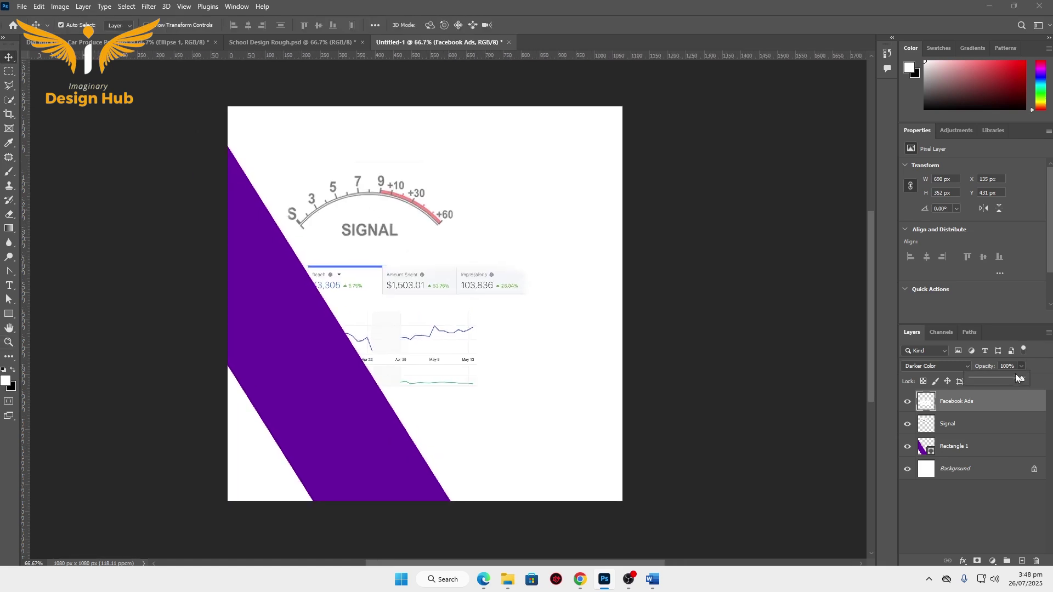
left_click_drag(1020, 378, 1009, 380)
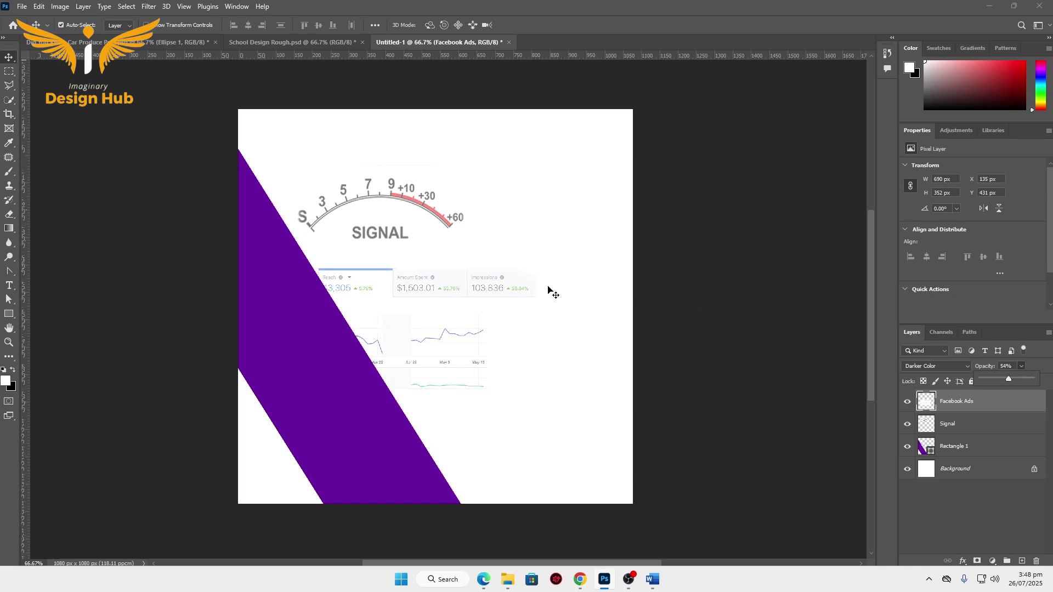
left_click(565, 314)
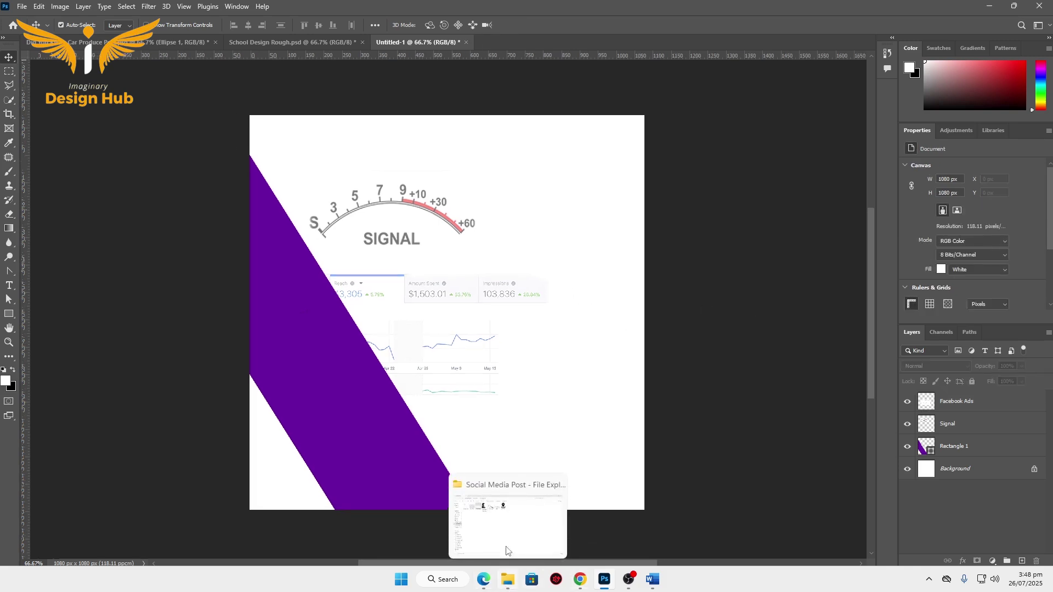
Place the pngwing.com (1) magnifier, shrunk and rotated, at the top edge.
left_click(506, 527)
left_click(362, 108)
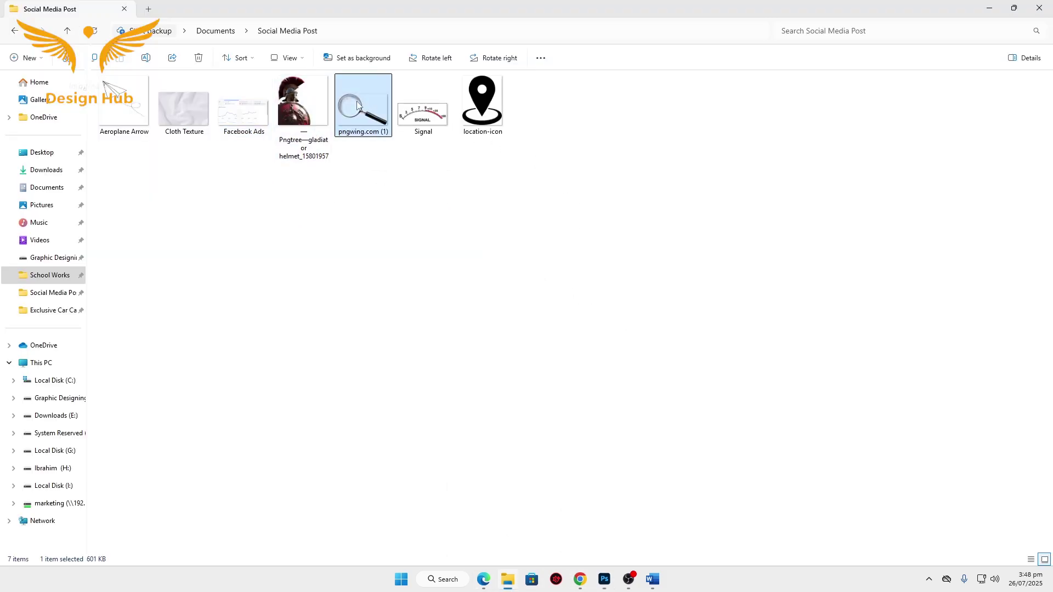
mouse_move(358, 106)
left_mouse_down()
mouse_move(525, 404)
mouse_move(521, 278)
left_mouse_up()
mouse_move(648, 441)
left_mouse_down()
mouse_move(375, 260)
mouse_move(362, 296)
left_mouse_up()
mouse_move(313, 215)
left_mouse_down()
mouse_move(424, 130)
mouse_move(474, 132)
mouse_move(593, 531)
mouse_move(572, 520)
left_mouse_up()
key("Return")
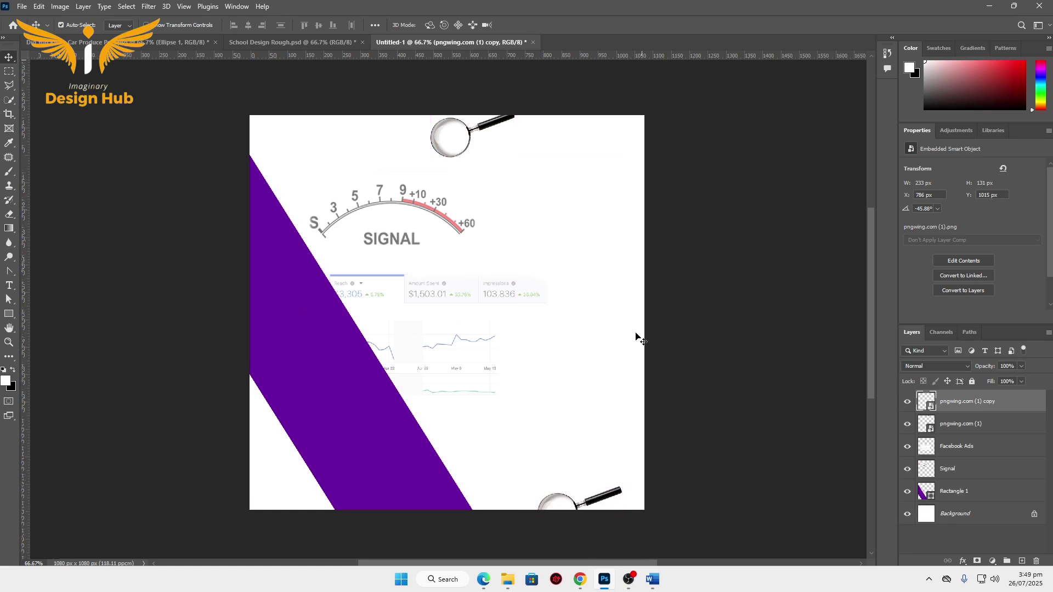
Apply a Motion Blur with reduced distance to the top magnifier.
left_click(442, 143)
left_click(148, 7)
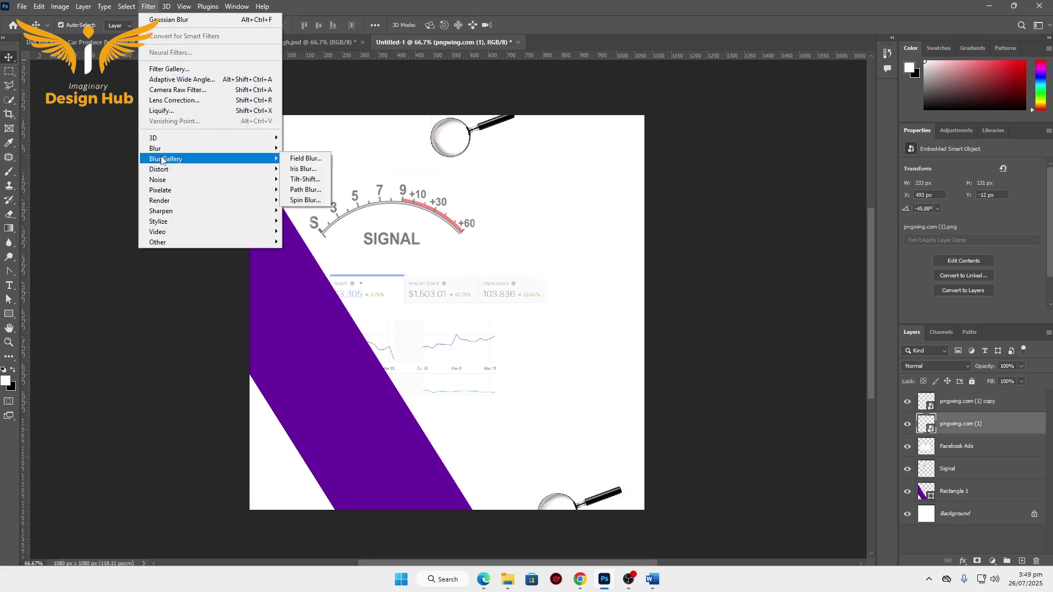
mouse_move(210, 148)
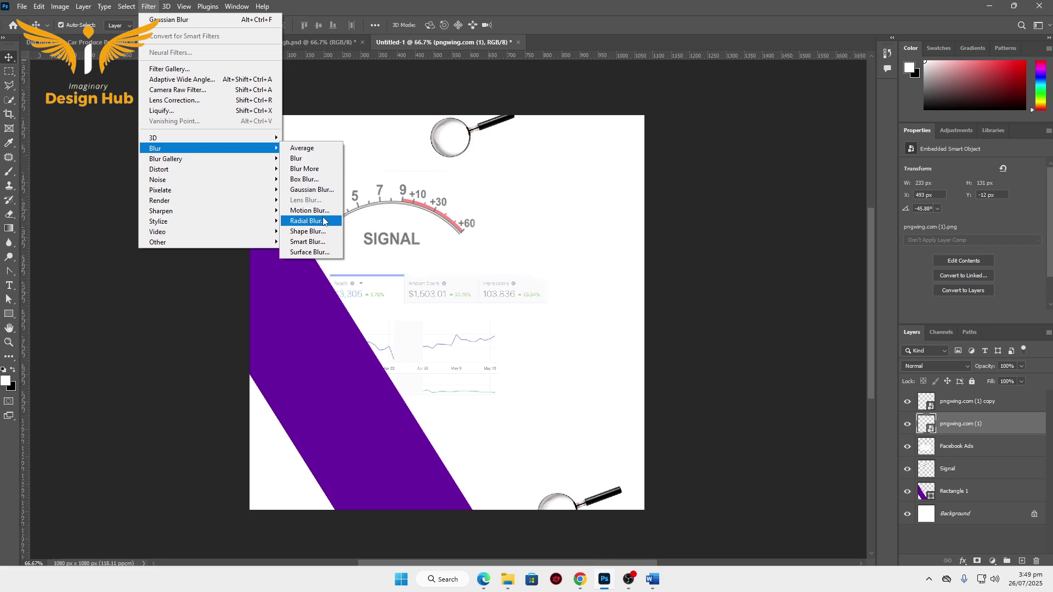
left_click(311, 211)
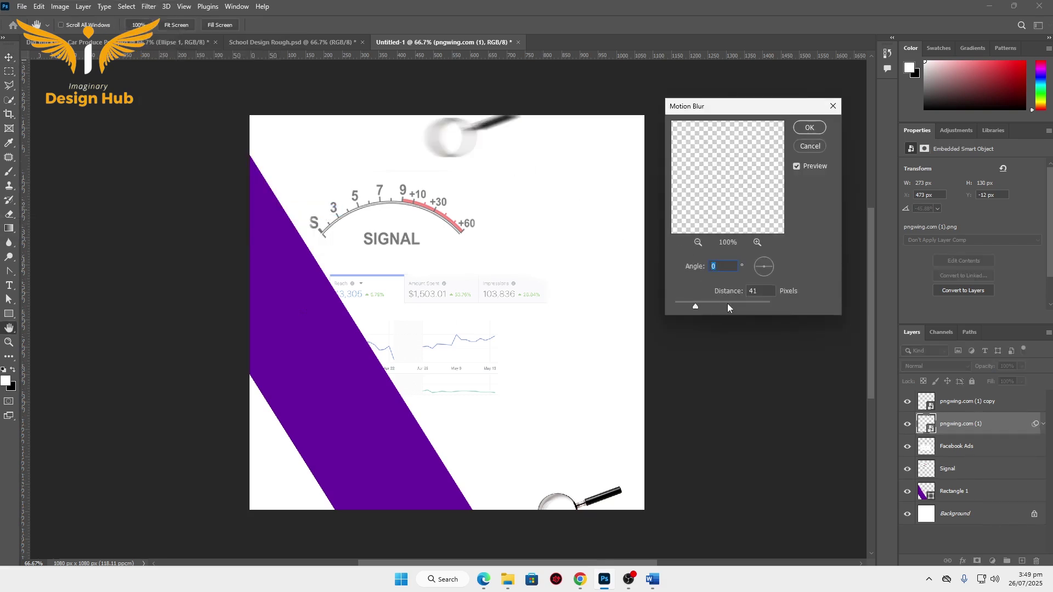
left_click_drag(695, 308, 691, 309)
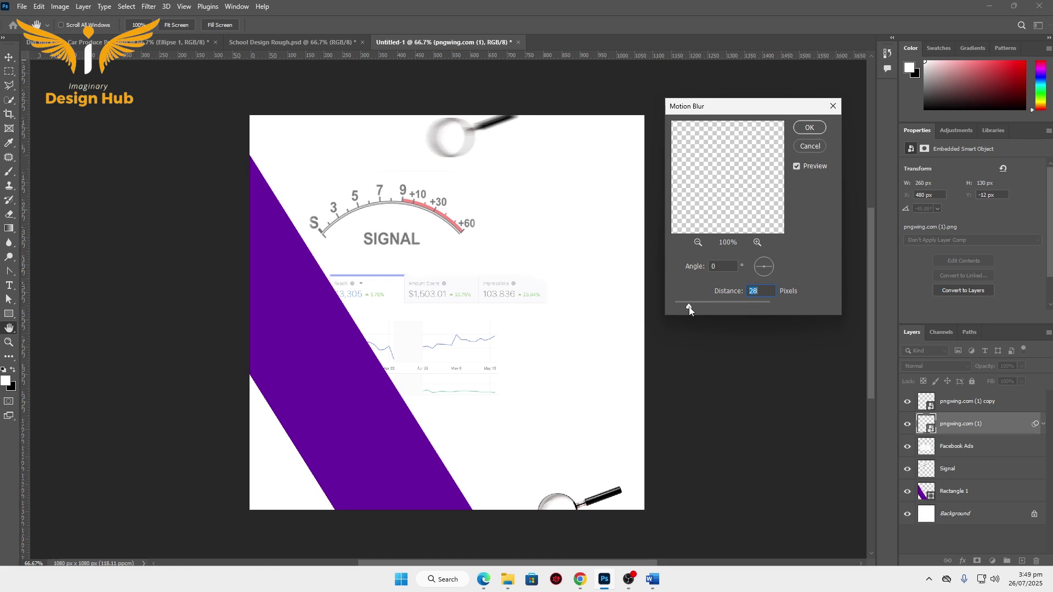
key("Return")
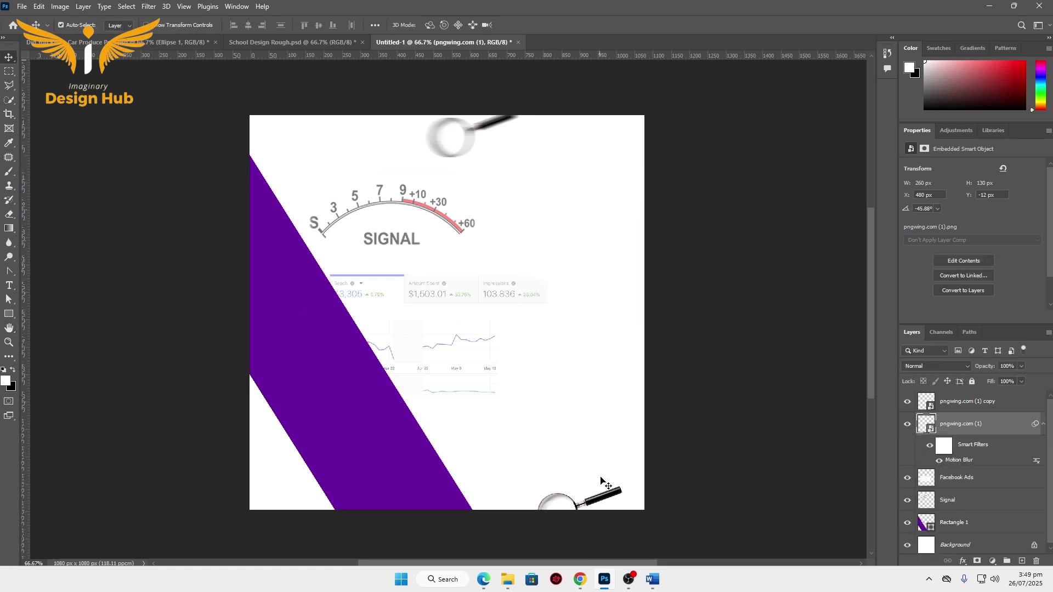
Apply the same Motion Blur to the bottom magnifier copy and enlarge it slightly.
left_click(602, 482)
left_click(150, 6)
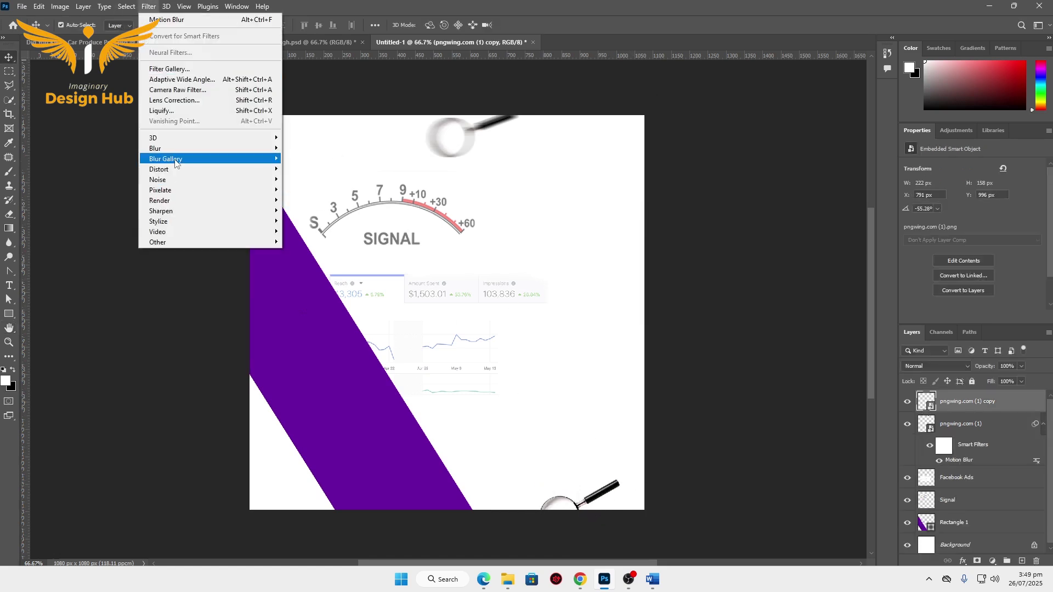
left_click(309, 212)
key("Return")
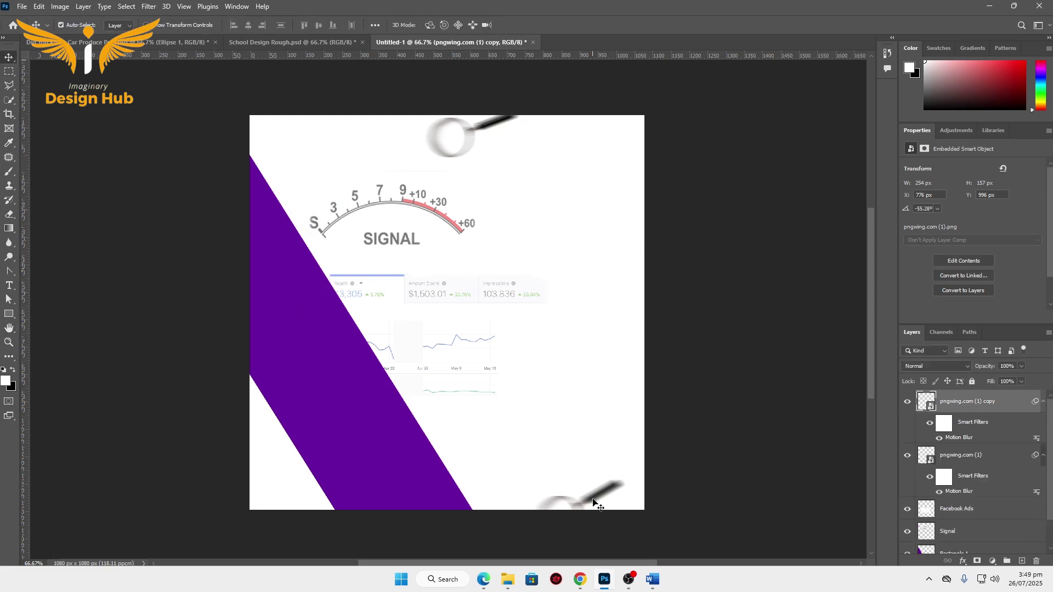
key("ctrl+t")
key("Return")
left_click_drag(625, 461, 649, 418)
key("Return")
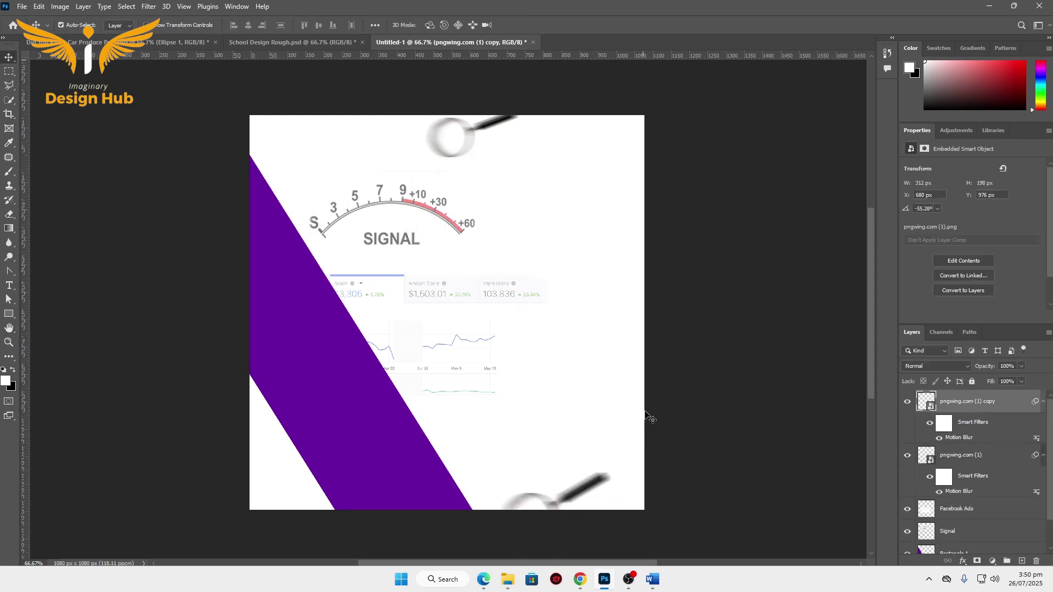
scroll(648, 418, "up", 1)
Place the gladiator at about half size in the lower-left corner and duplicate its layer.
left_click(508, 580)
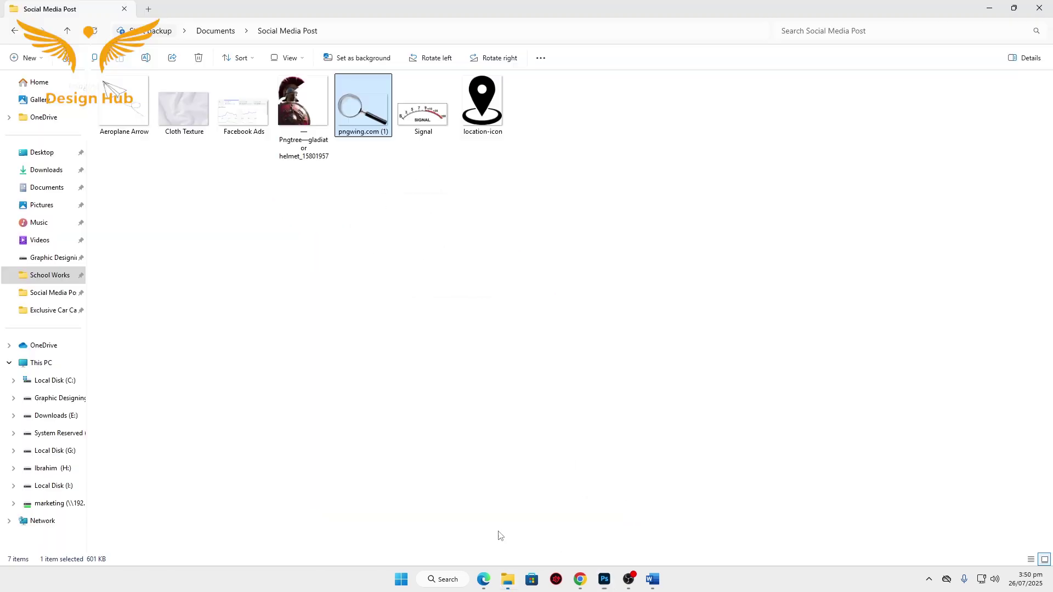
left_click_drag(301, 107, 459, 391)
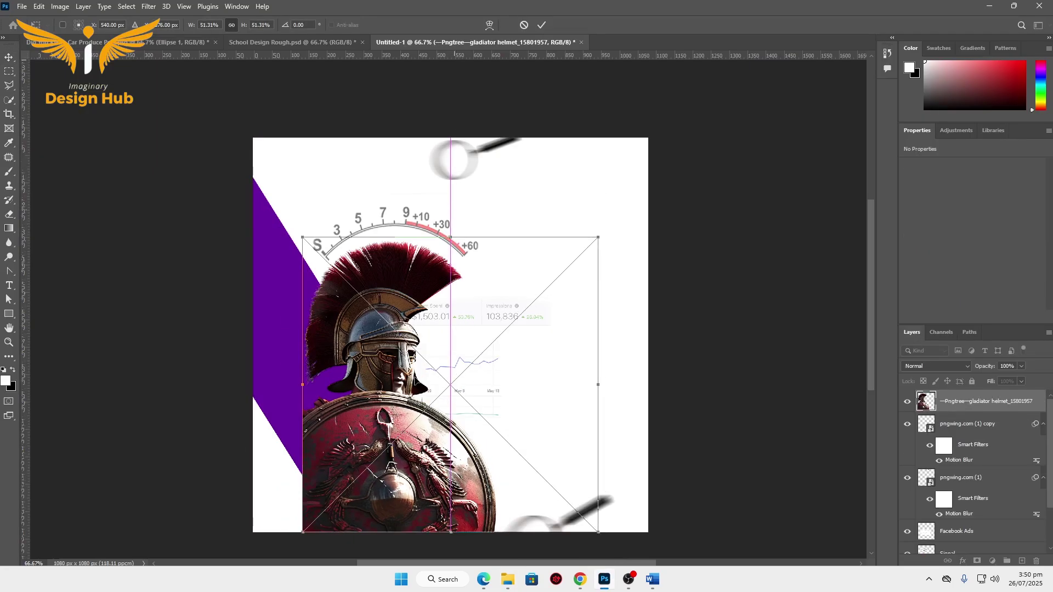
left_click_drag(648, 139, 557, 228)
left_click_drag(375, 346, 379, 350)
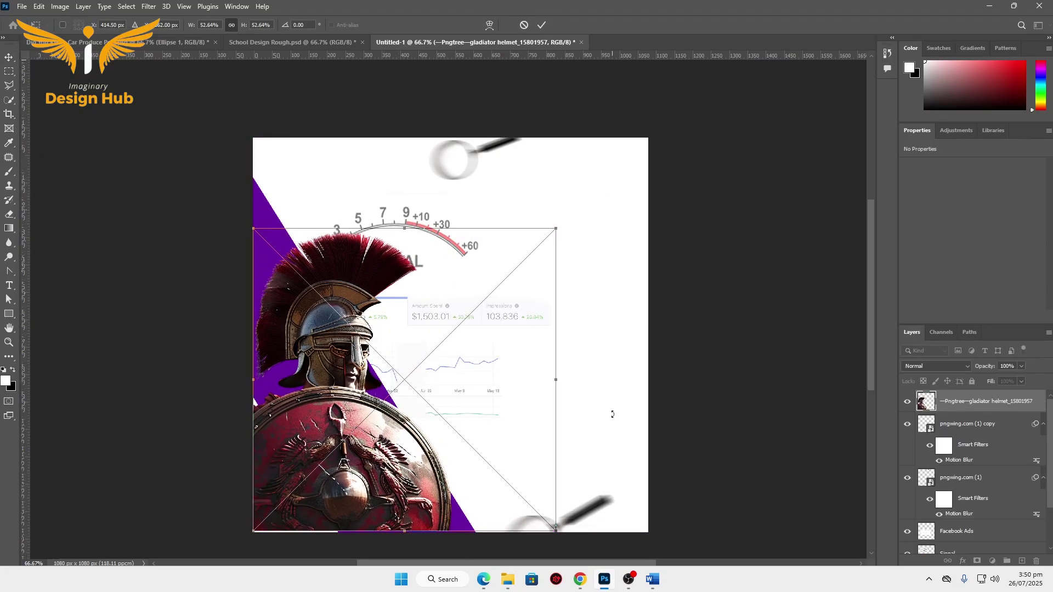
left_click_drag(536, 244, 538, 251)
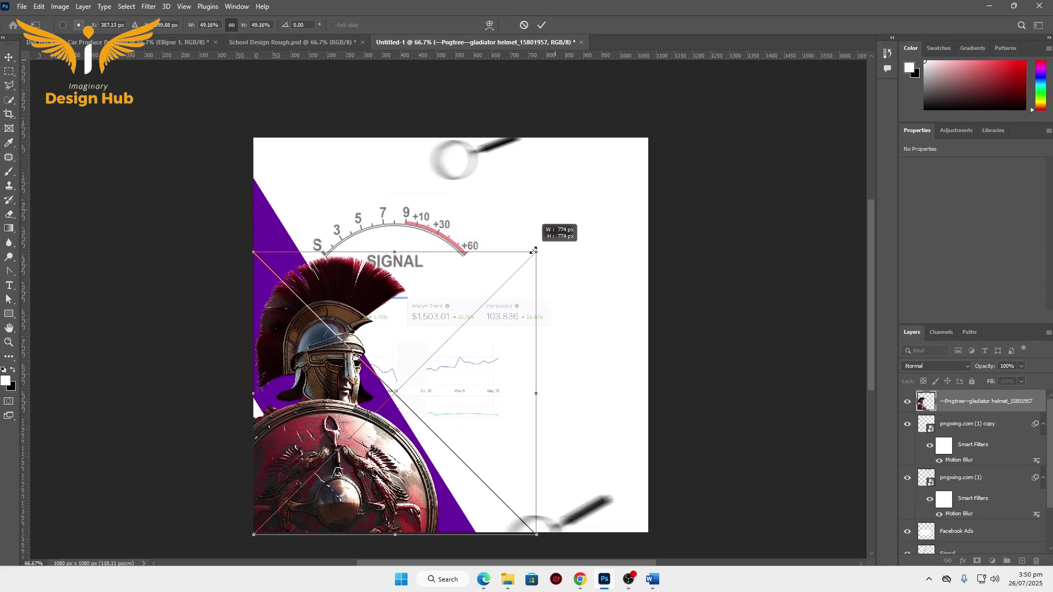
key("Return")
left_click_drag(252, 398, 290, 377)
key("ctrl+j")
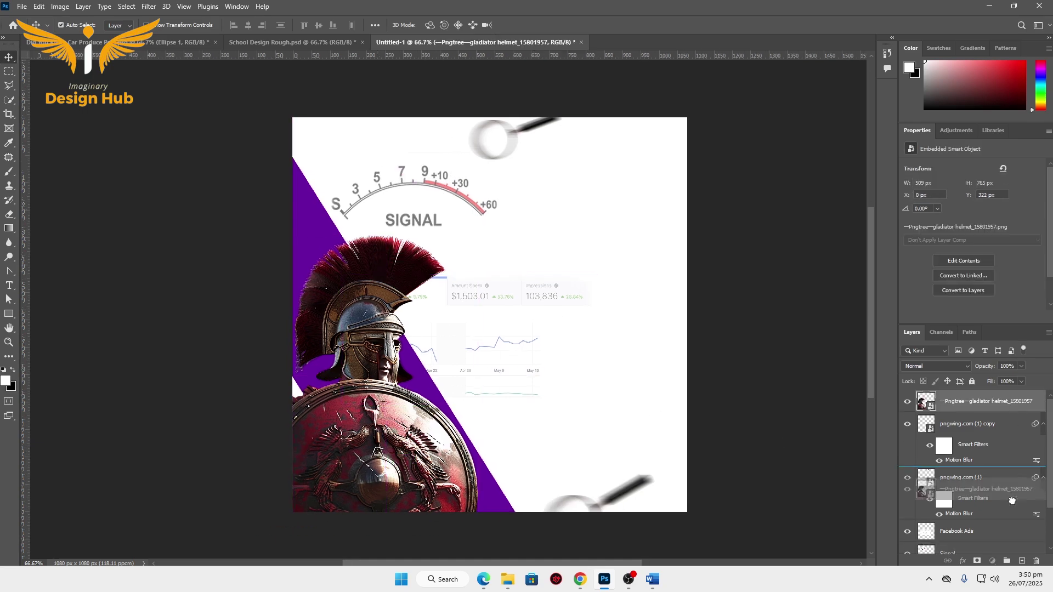
Apply Hue/Saturation to the gladiator: Hue -36, Saturation -46, Lightness +4.
left_click(61, 6)
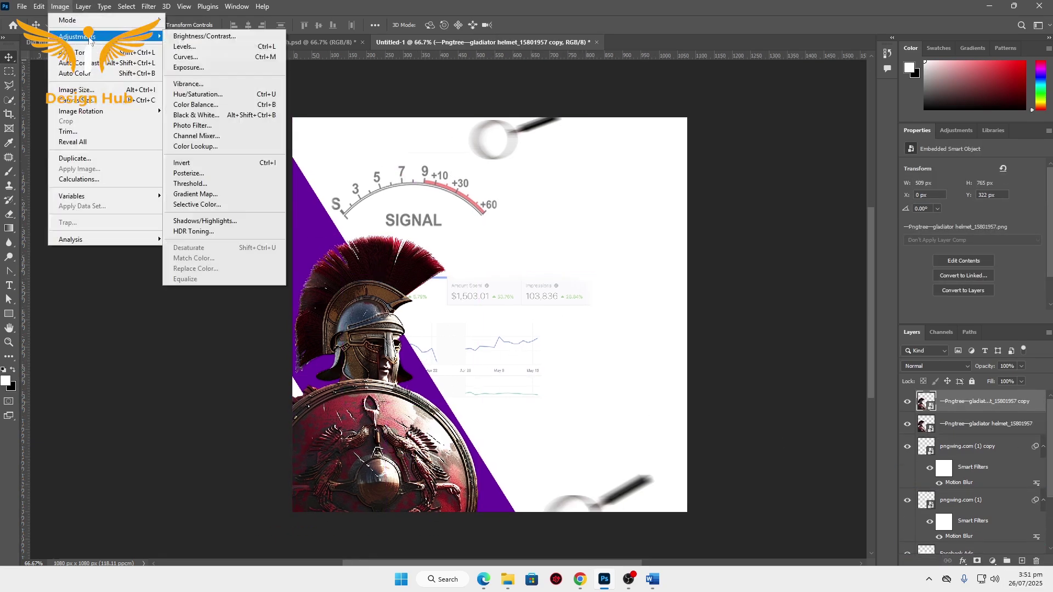
left_click(216, 96)
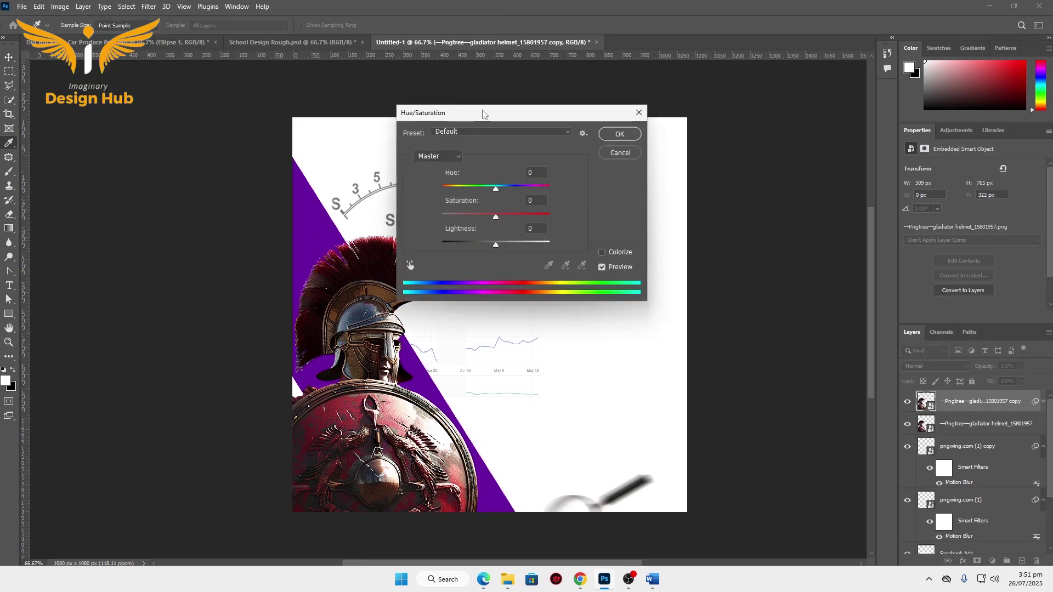
left_click_drag(483, 113, 745, 114)
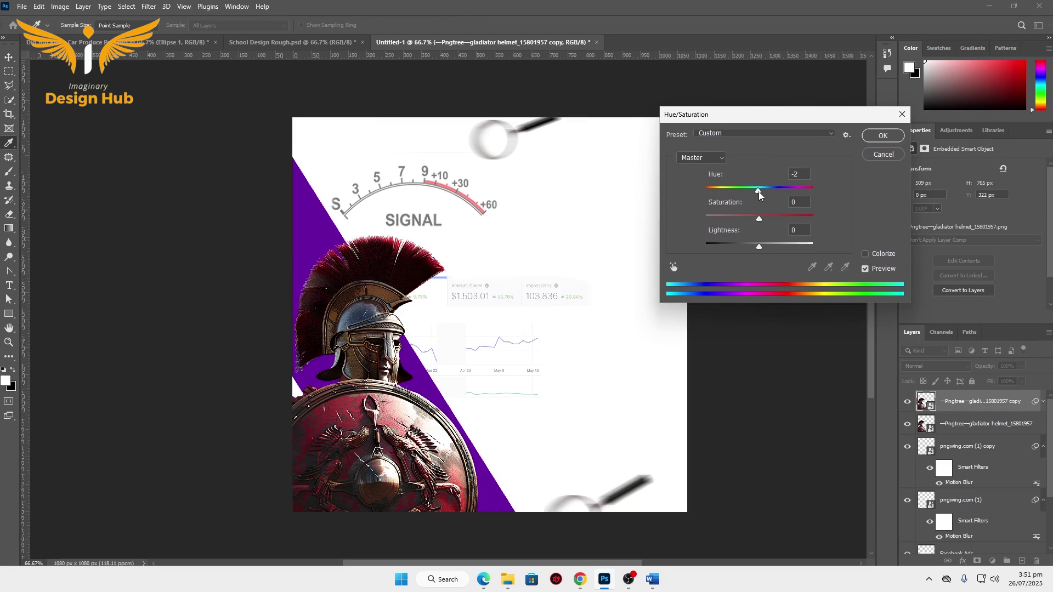
left_click_drag(760, 194, 740, 194)
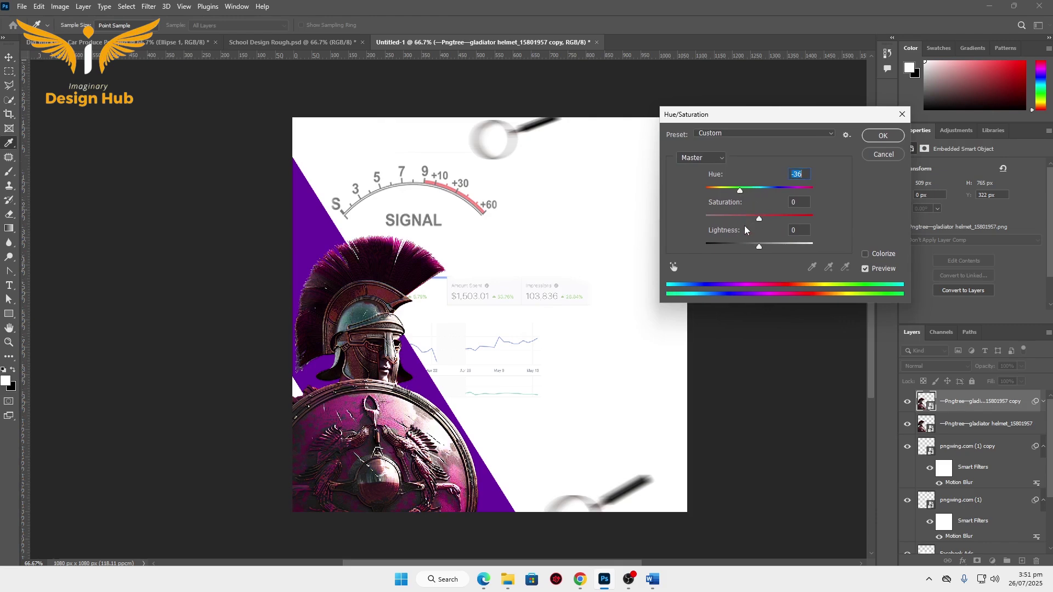
left_click_drag(755, 220, 744, 220)
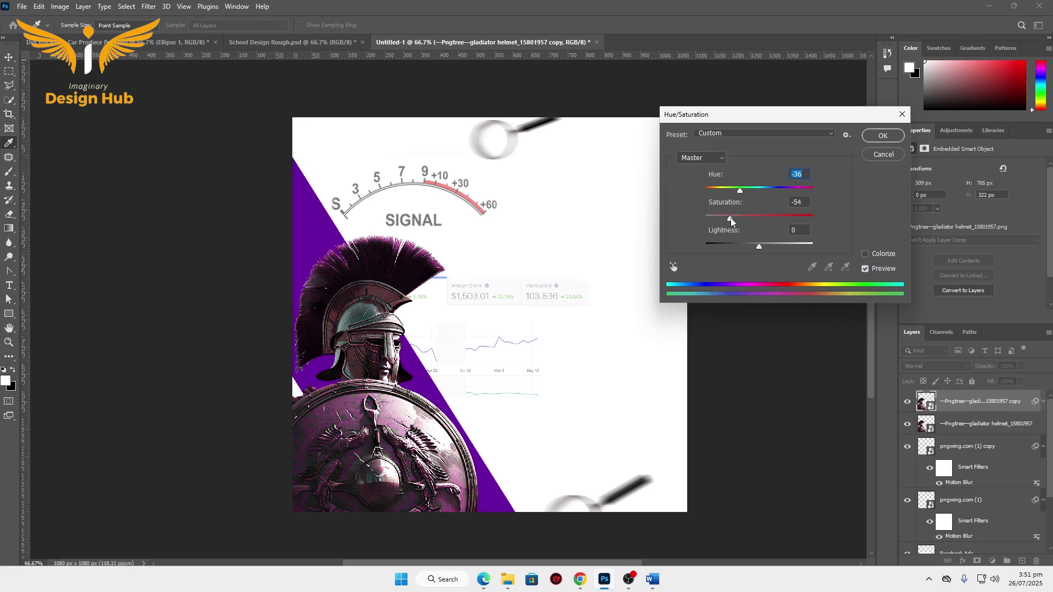
left_click_drag(732, 219, 728, 220)
left_click(729, 221)
left_click_drag(759, 248, 762, 251)
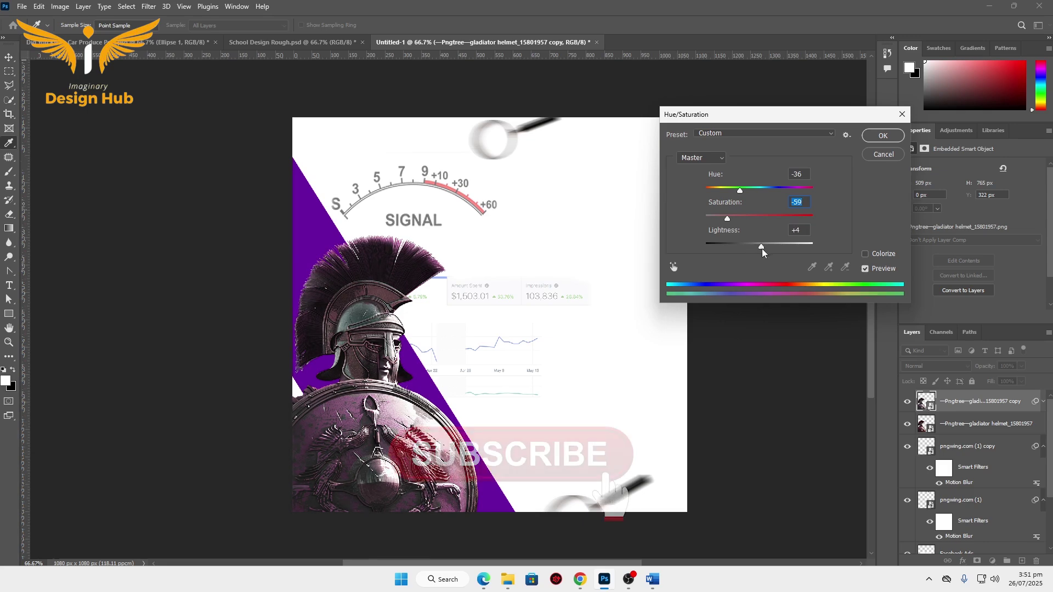
left_click_drag(763, 248, 734, 220)
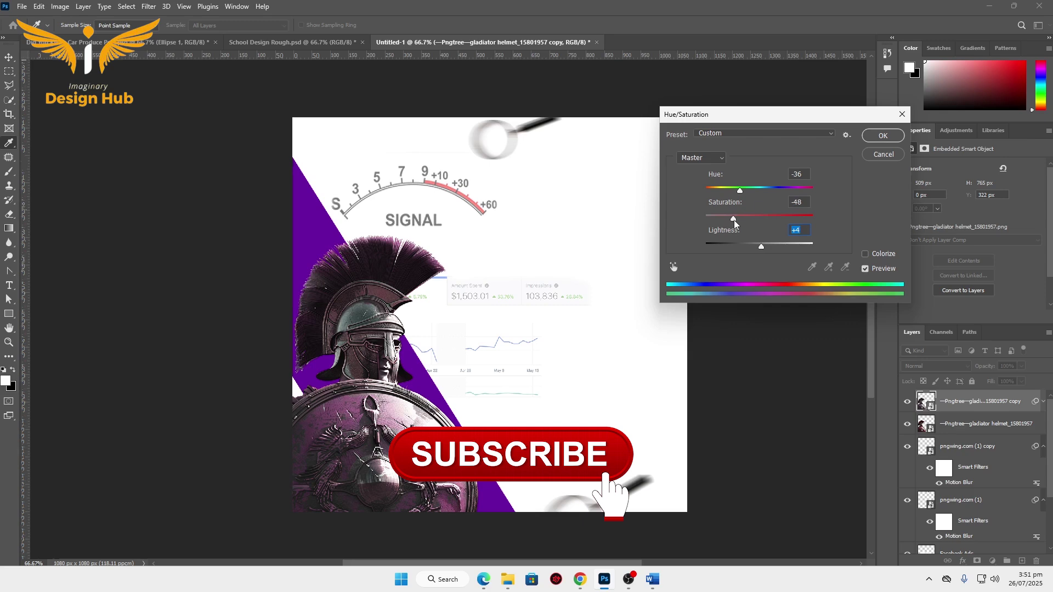
left_click(736, 220)
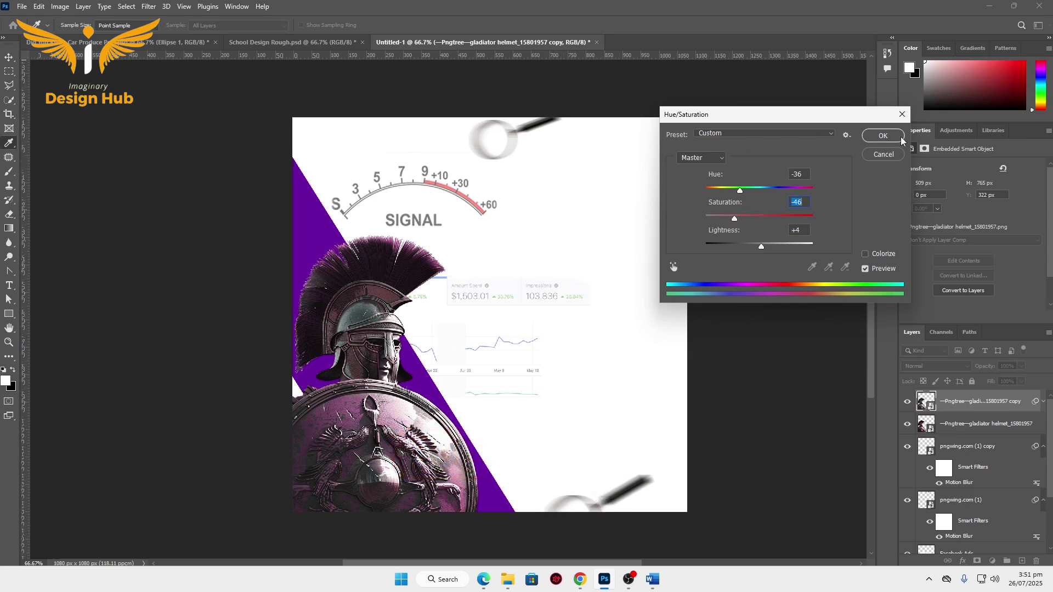
left_click(883, 136)
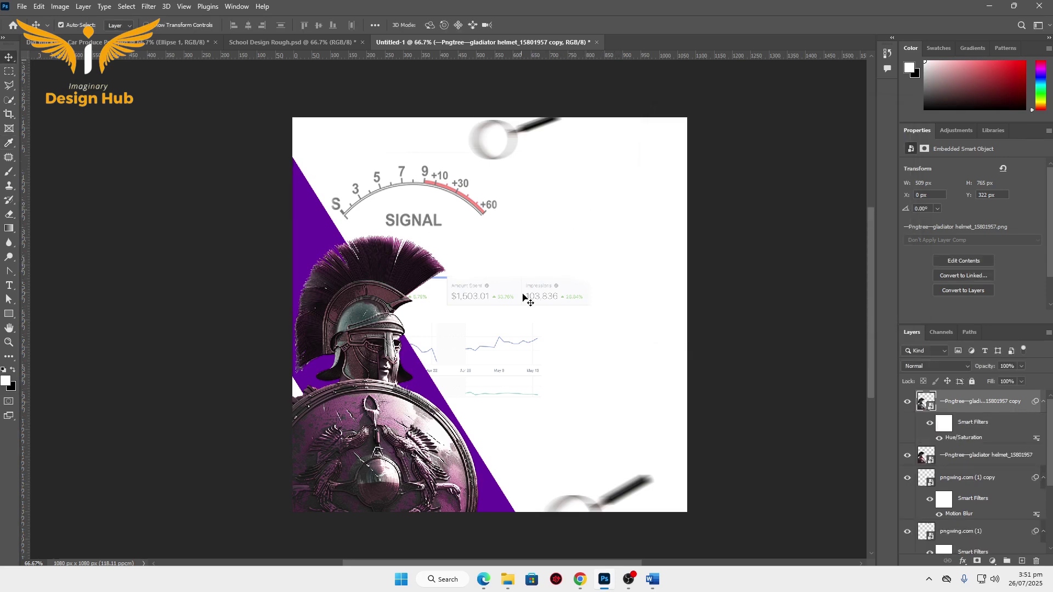
Raise the gladiator's brightness to 11 with Brightness/Contrast.
left_click(55, 7)
mouse_move(78, 37)
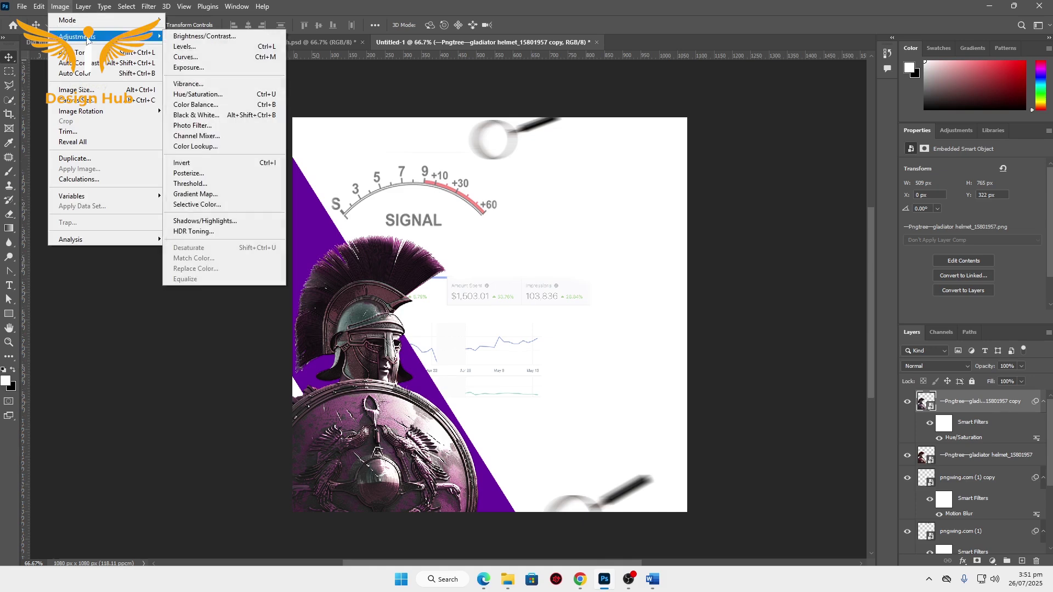
left_click(204, 37)
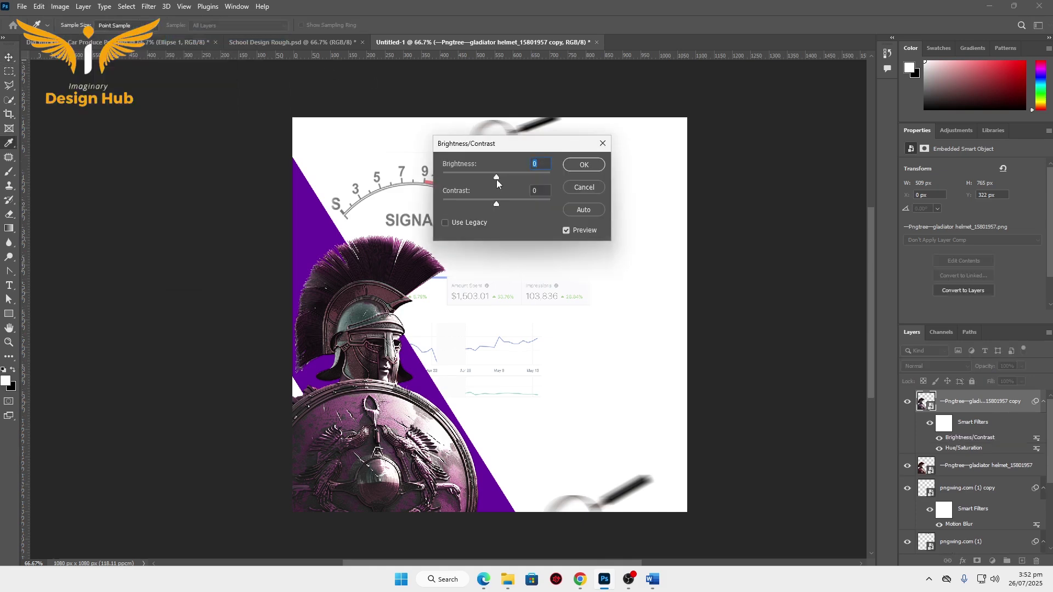
left_click_drag(496, 179, 501, 179)
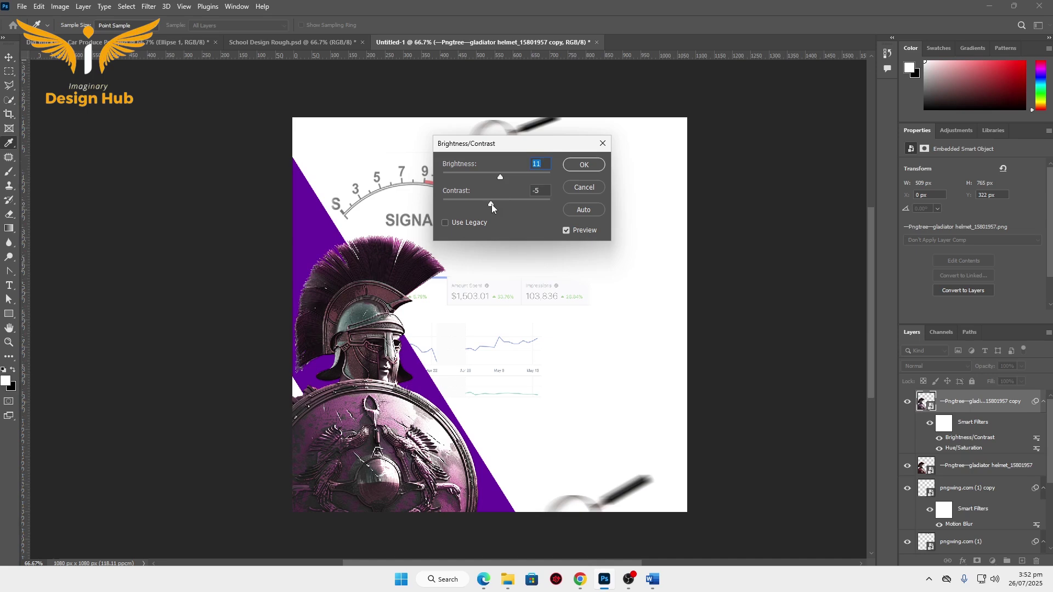
left_click(576, 165)
Apply Levels to the gladiator with black input 15 and midtone 1.08.
left_click(58, 8)
mouse_move(78, 36)
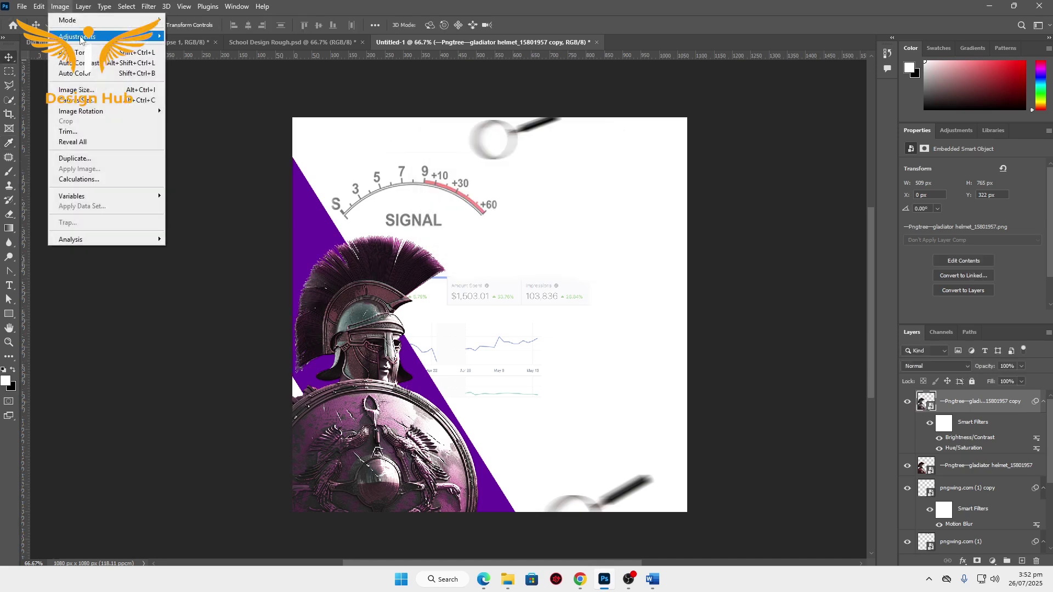
left_click(221, 48)
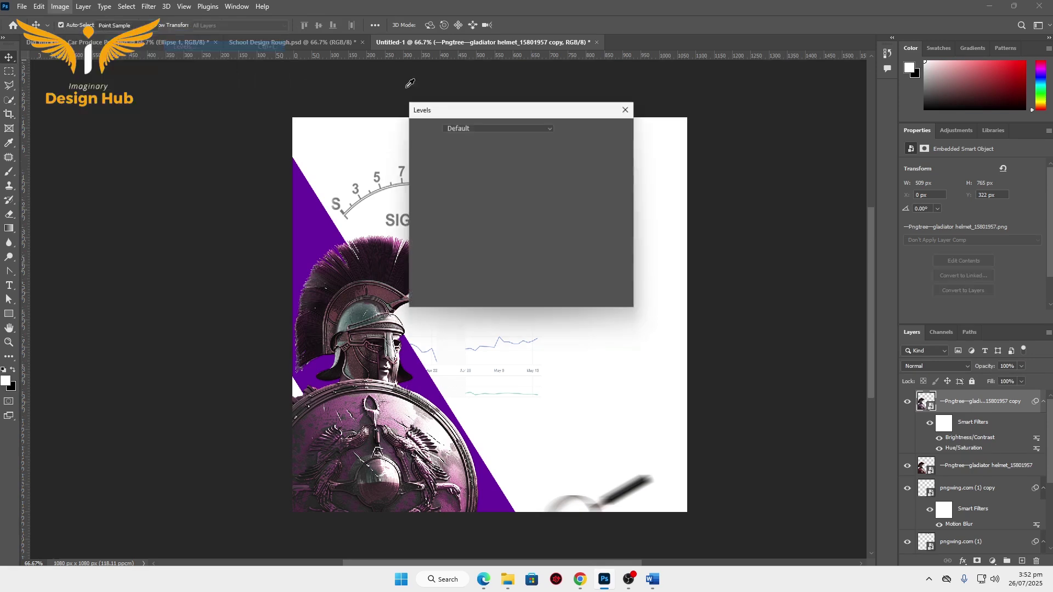
left_click_drag(458, 110, 575, 82)
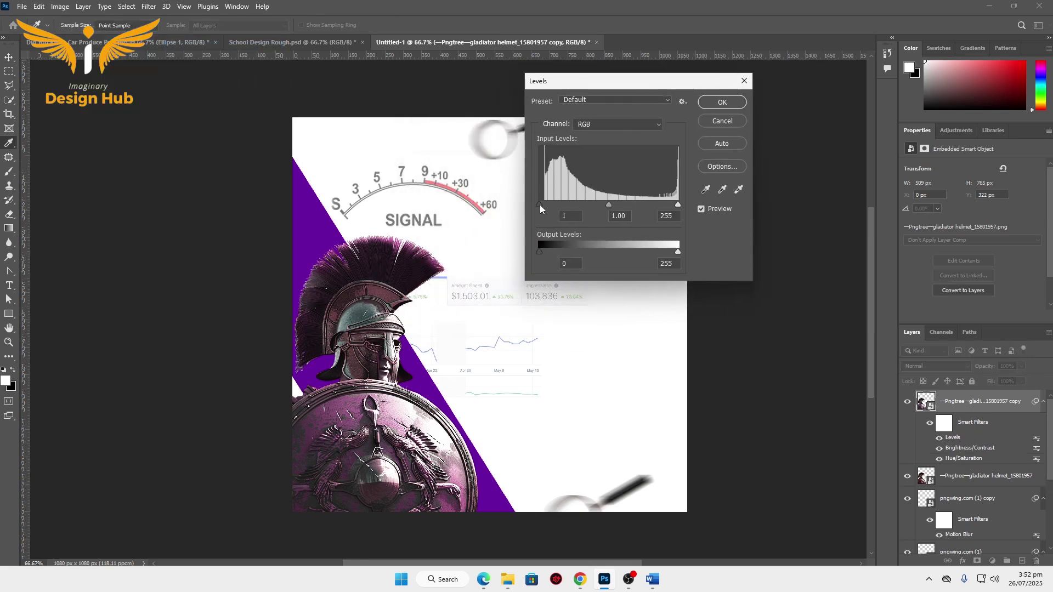
left_click_drag(541, 206, 547, 205)
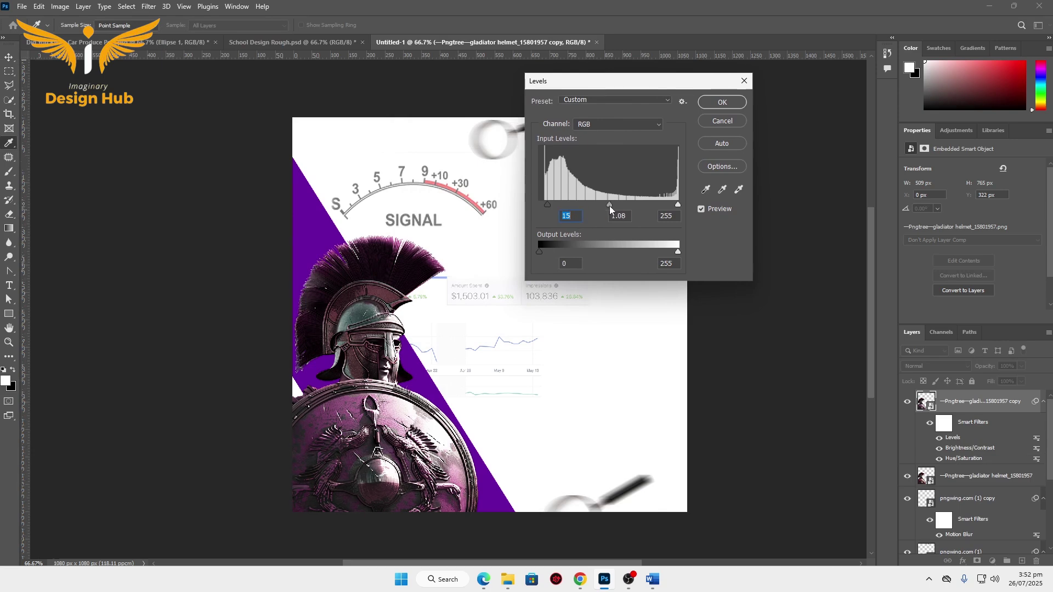
left_click_drag(609, 207, 608, 206)
left_click(723, 103)
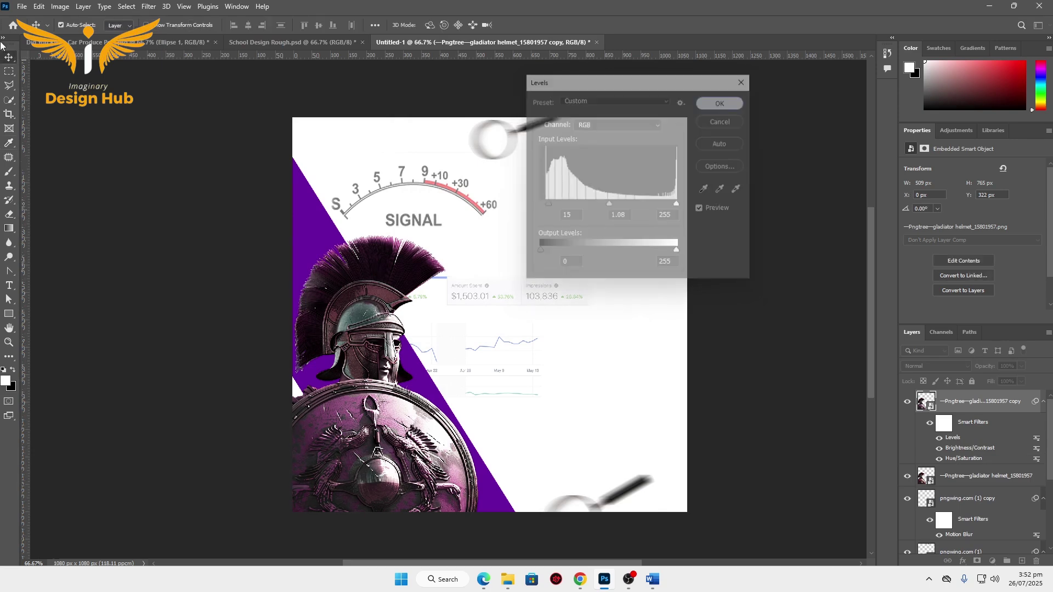
Apply Vibrance +11 and Saturation +4 to the gladiator copy.
left_click(60, 8)
mouse_move(77, 37)
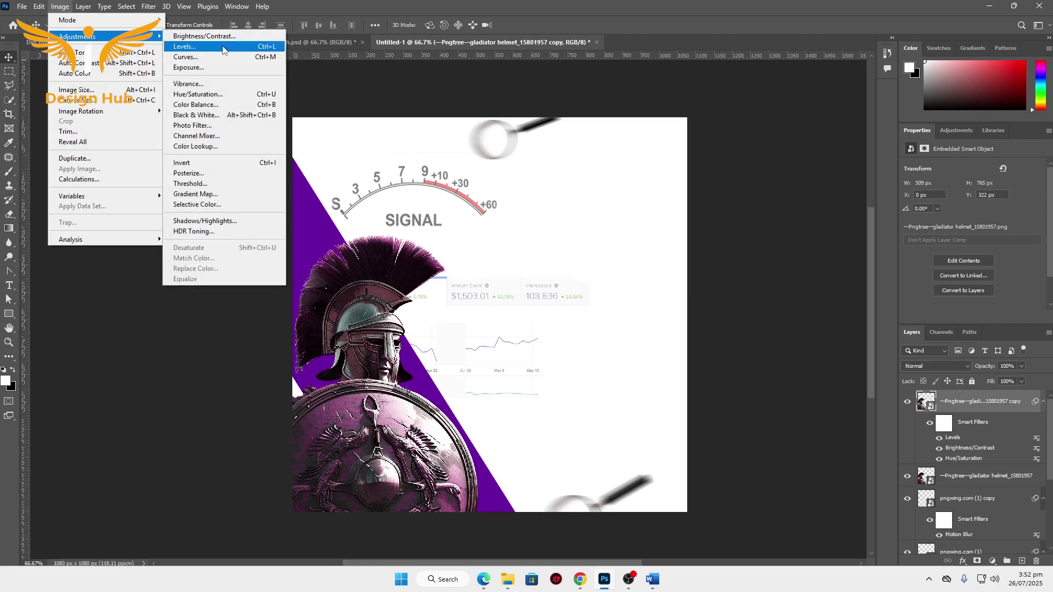
left_click(219, 86)
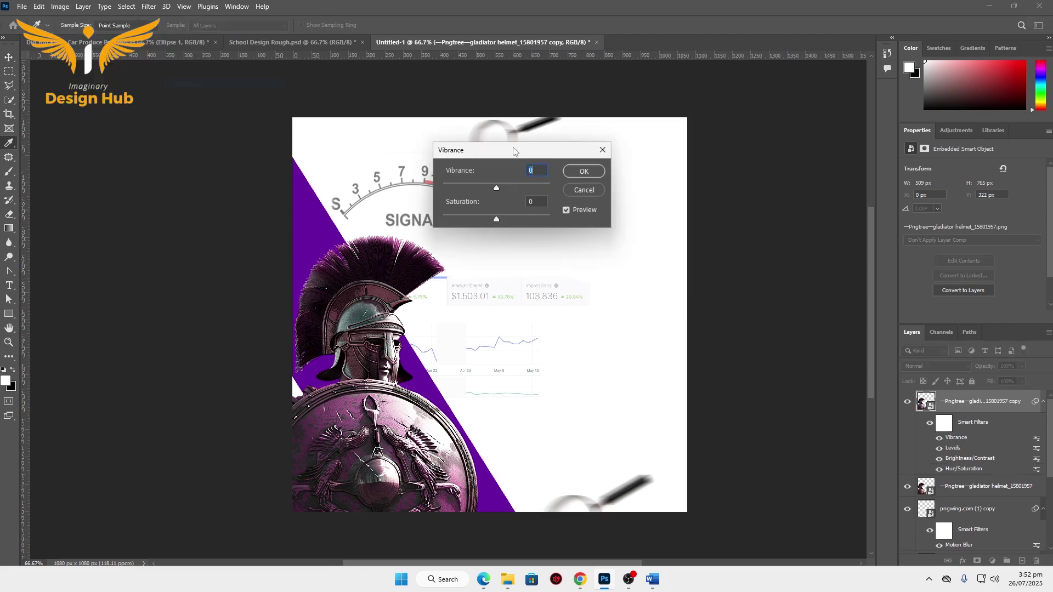
left_click(503, 188)
left_click_drag(499, 221, 499, 222)
left_click(573, 173)
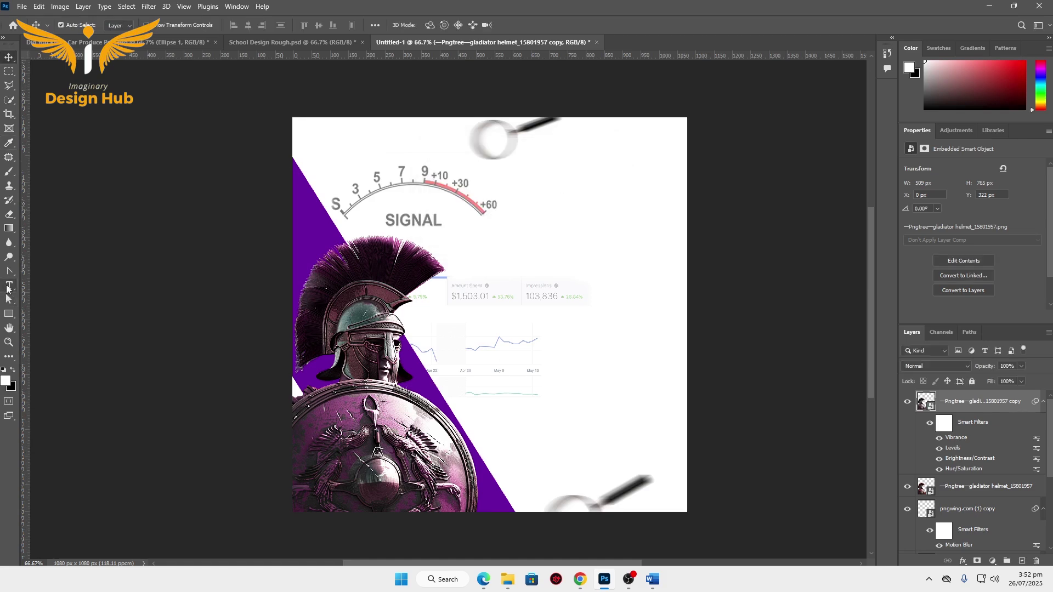
Add a black 30 pt TRACKING text layer at the upper right beside the gauge.
left_click(10, 286)
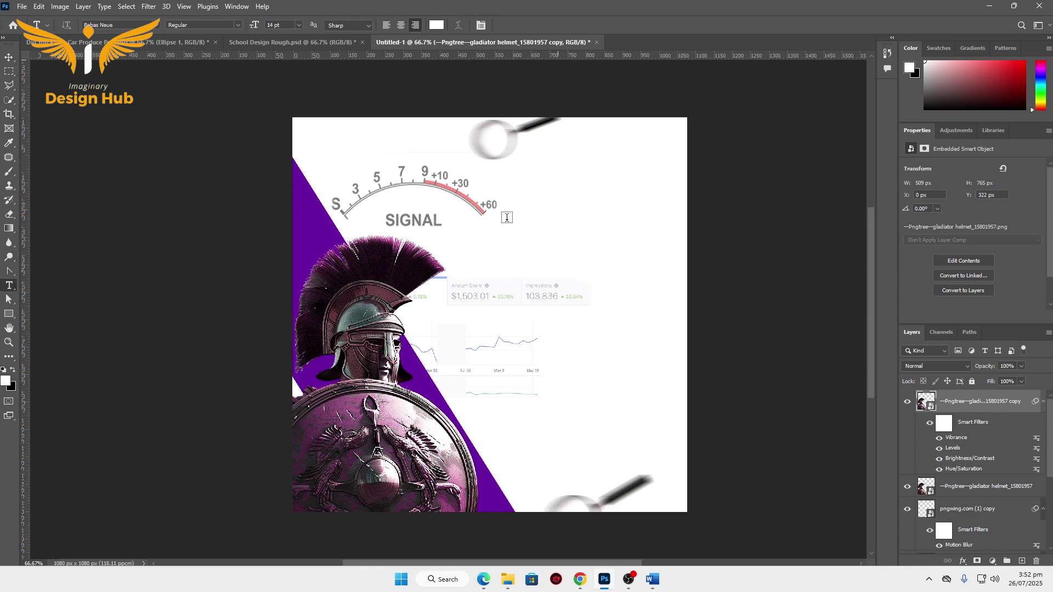
left_click(535, 223)
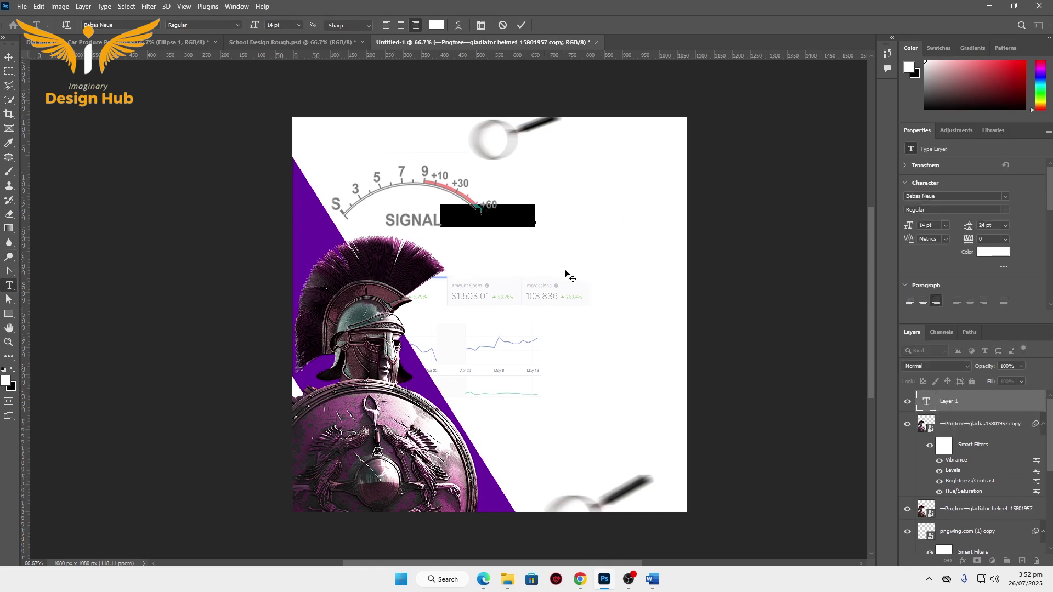
key("BackSpace")
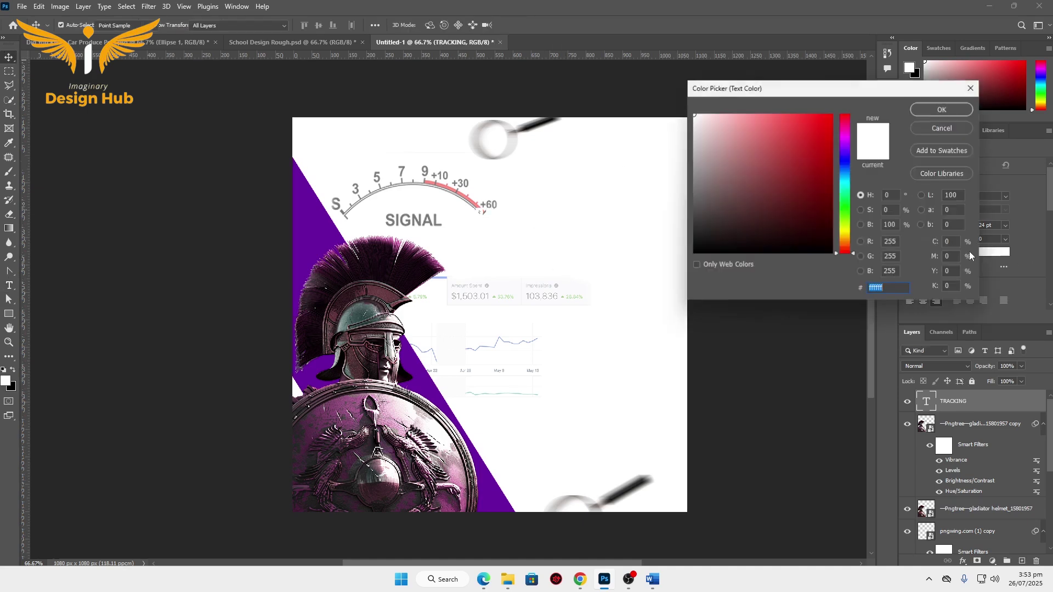
left_click(945, 224)
left_click(930, 328)
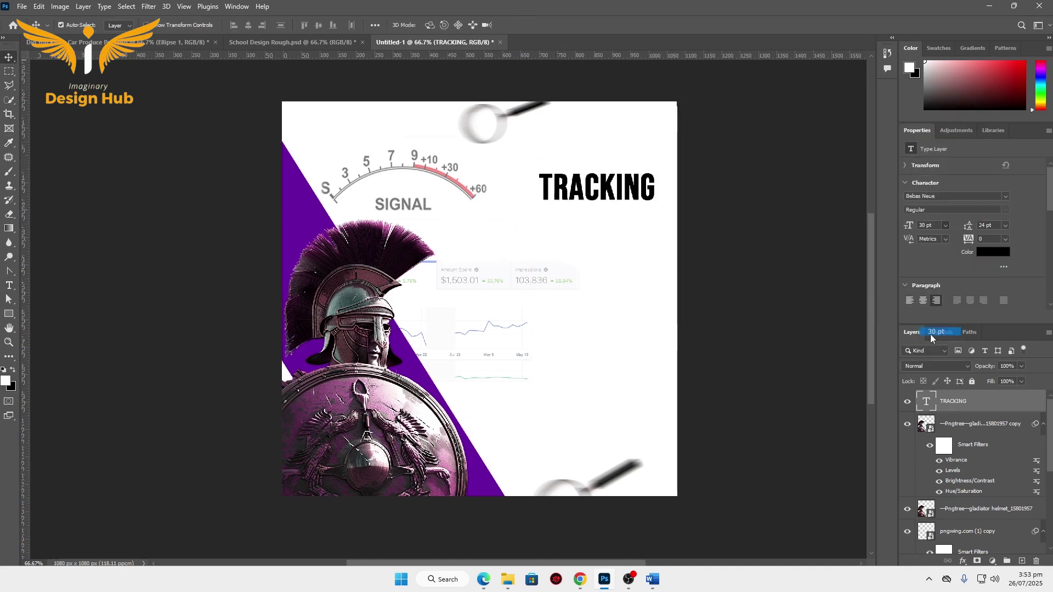
left_click_drag(632, 191, 664, 228)
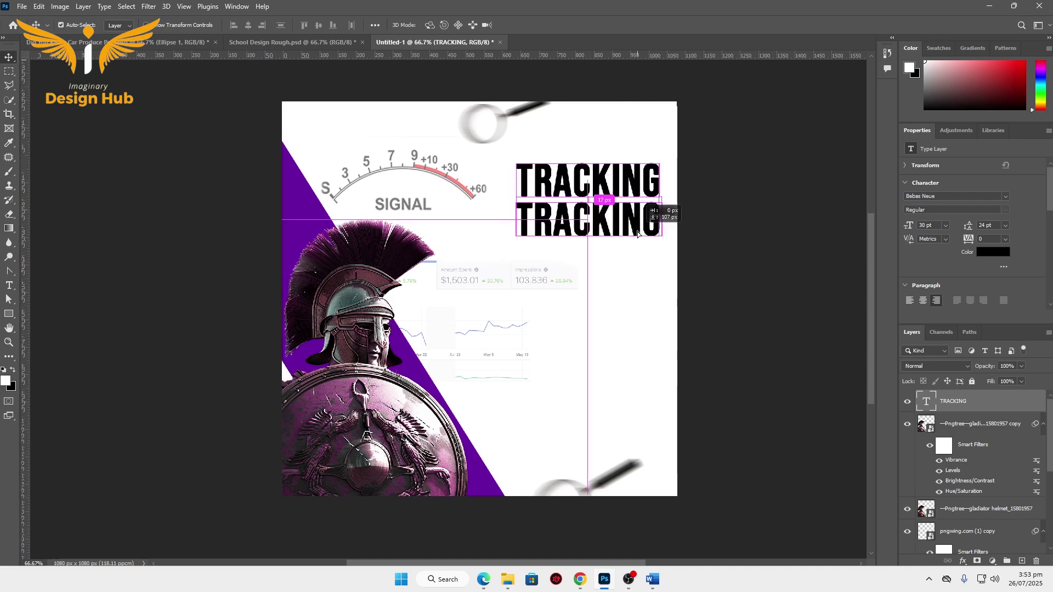
Change the duplicated second line's text to RESULTS.
double_click(659, 223)
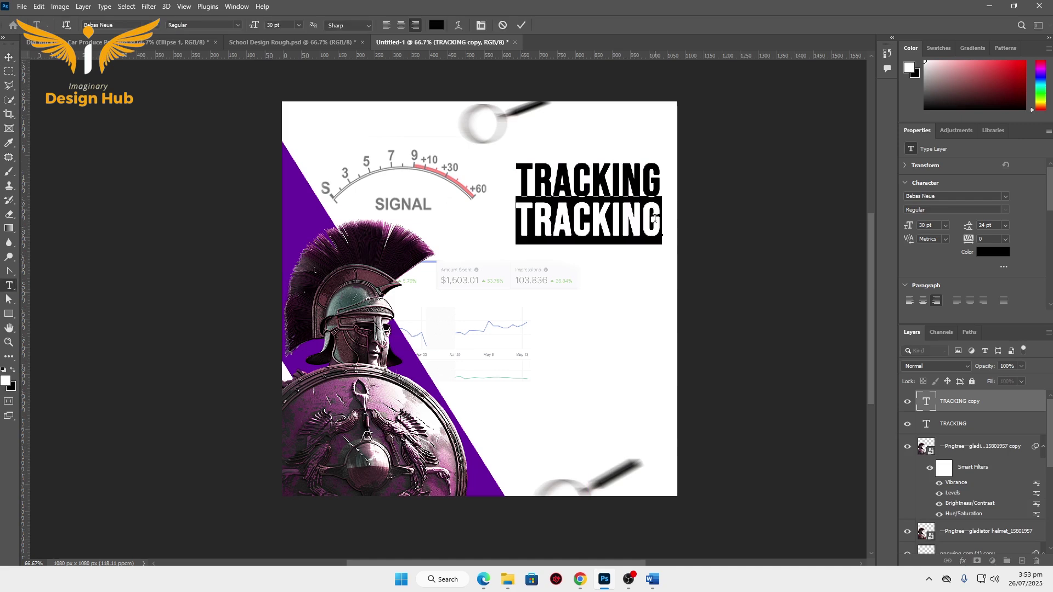
key("BackSpace")
type("RESU")
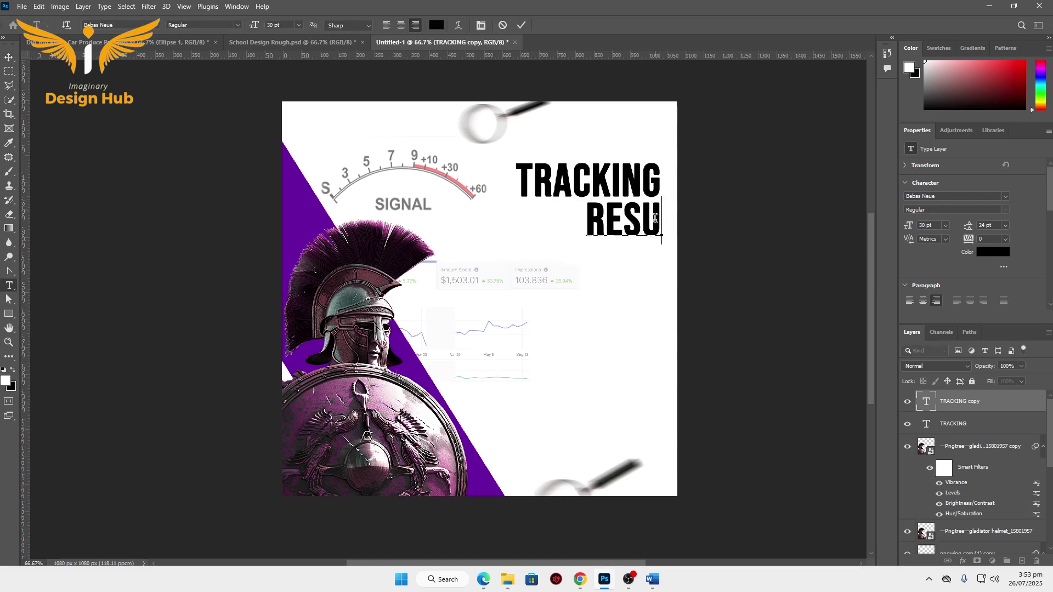
type("LTS")
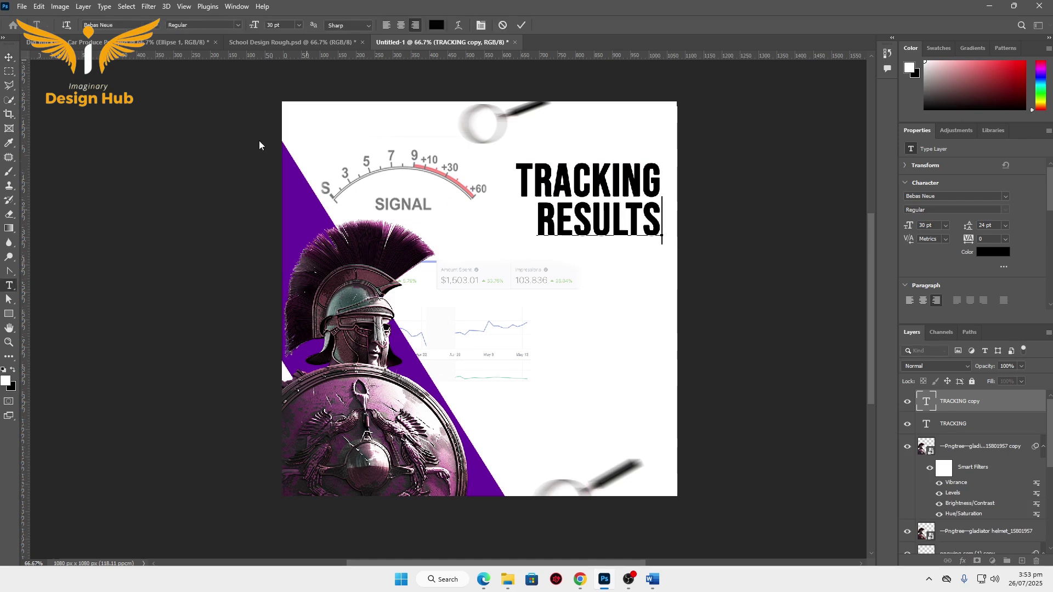
left_click(8, 57)
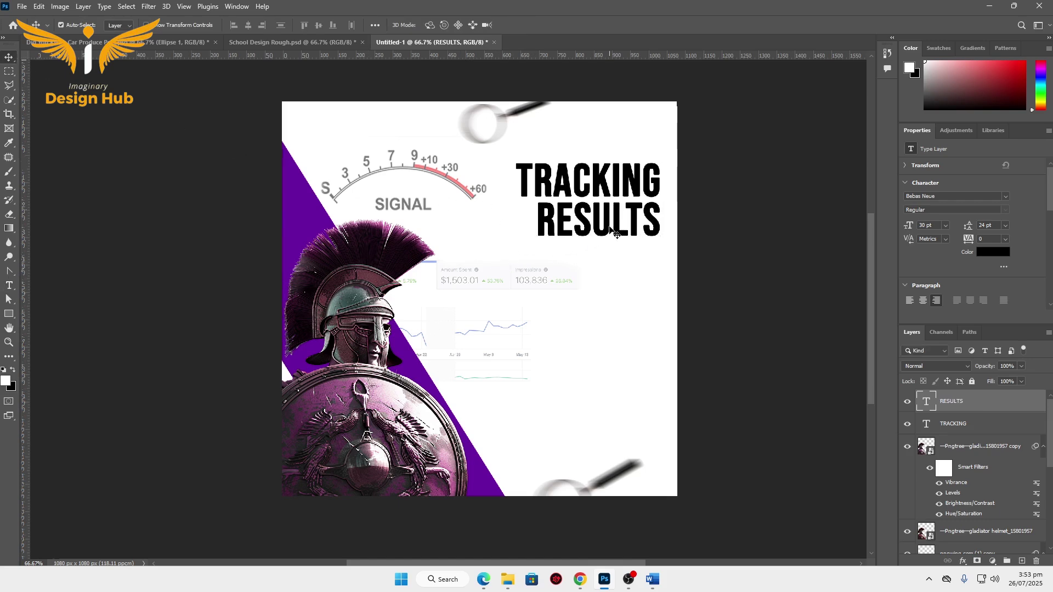
Duplicate RESULTS onto a third line and retype it as IS KEY.
left_click_drag(613, 235, 665, 272)
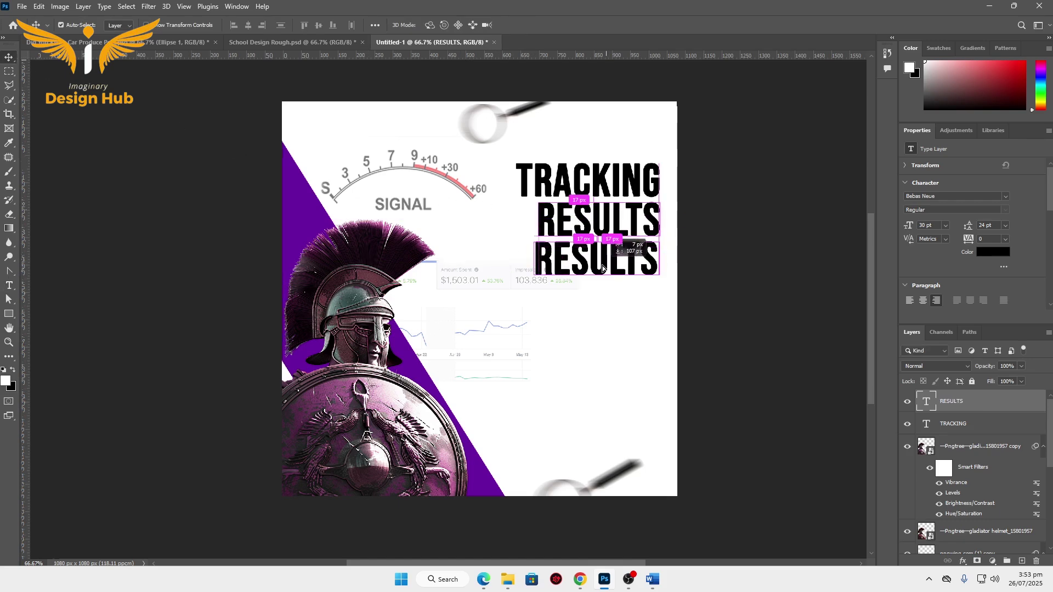
double_click(666, 272)
key("BackSpace")
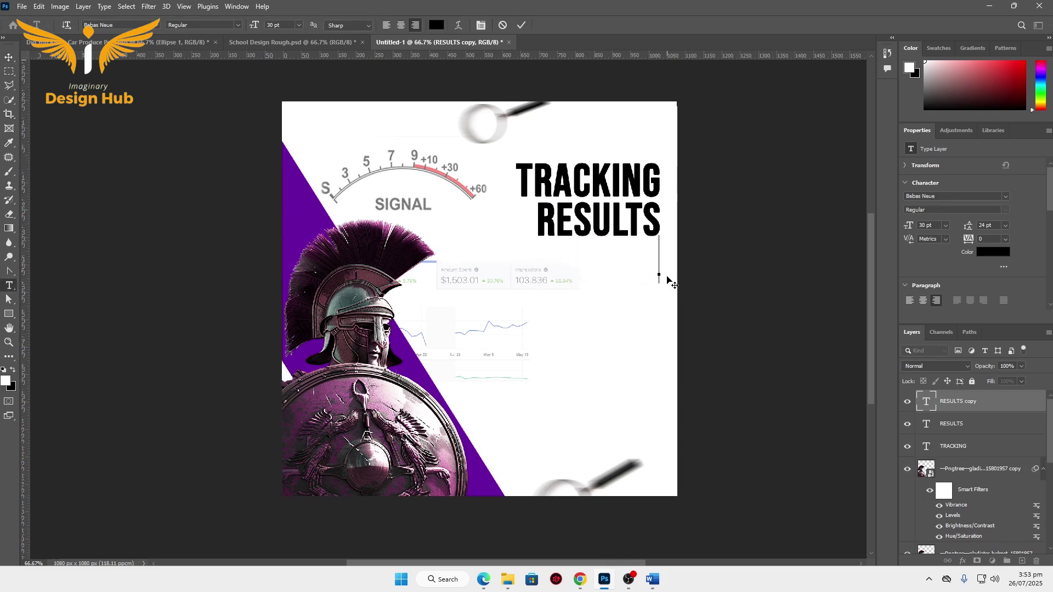
type("IS KEY")
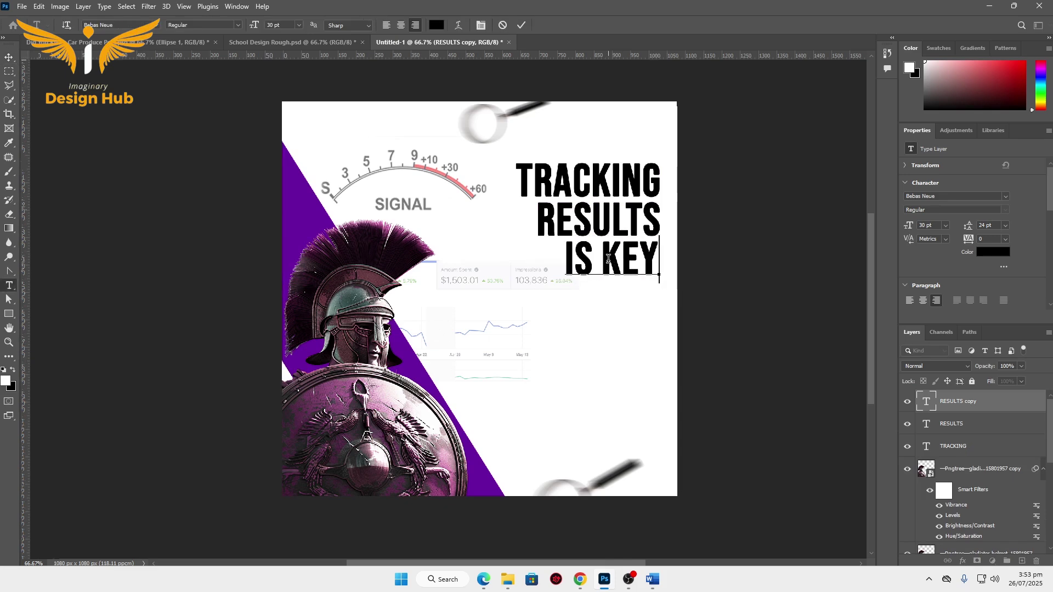
Colour the word KEY with purple sampled from the diagonal band.
left_click_drag(603, 258, 660, 258)
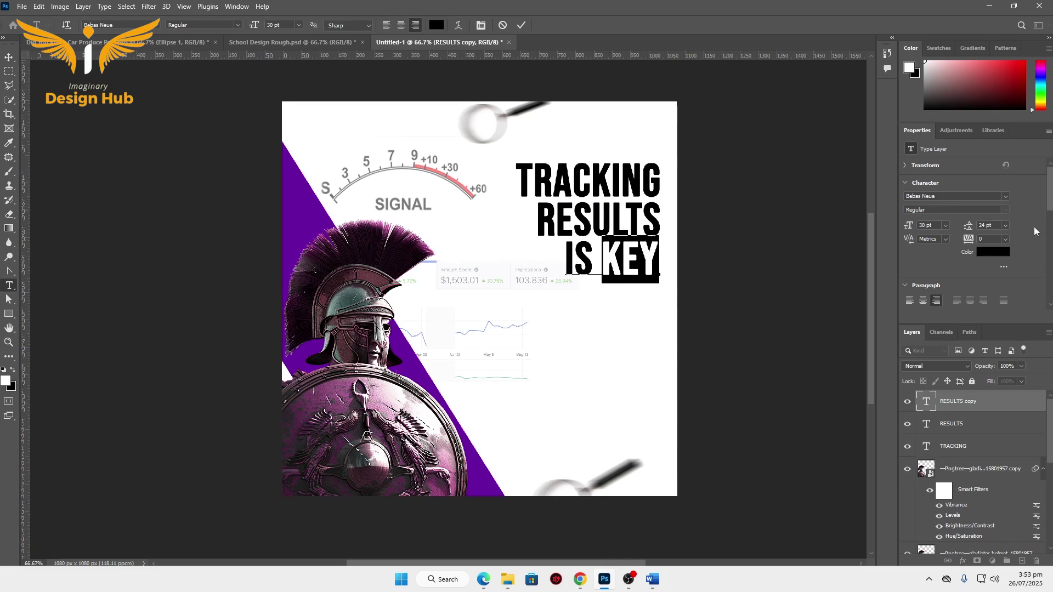
left_click(1004, 253)
left_click(288, 213)
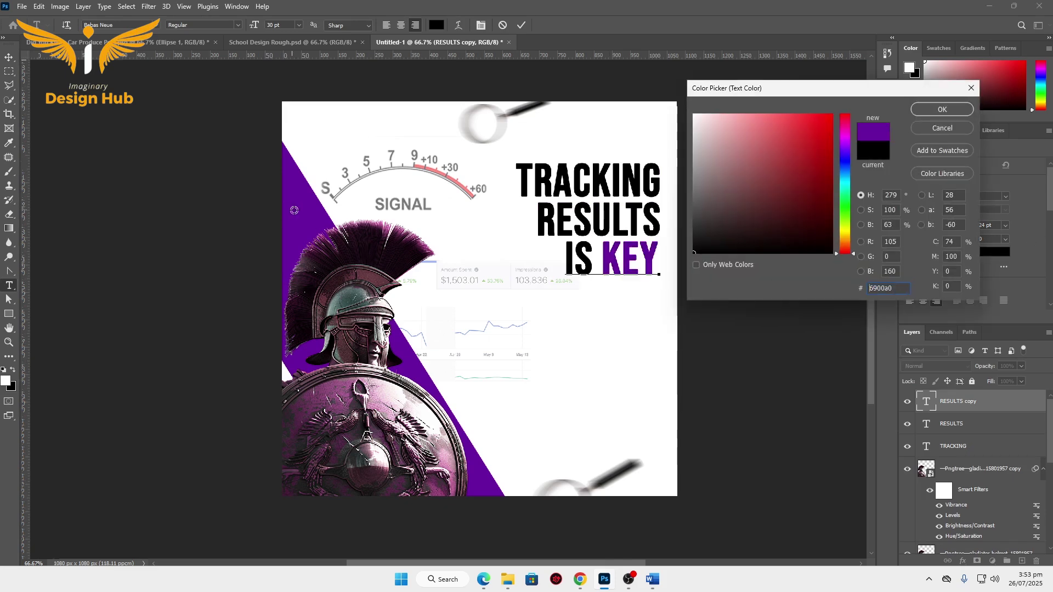
left_click(942, 110)
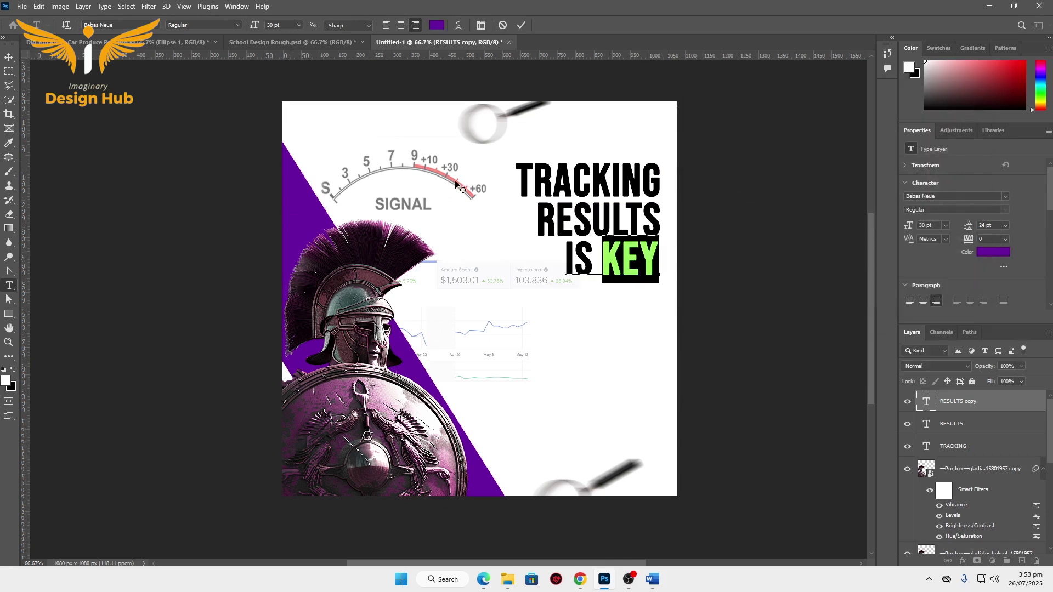
left_click(8, 57)
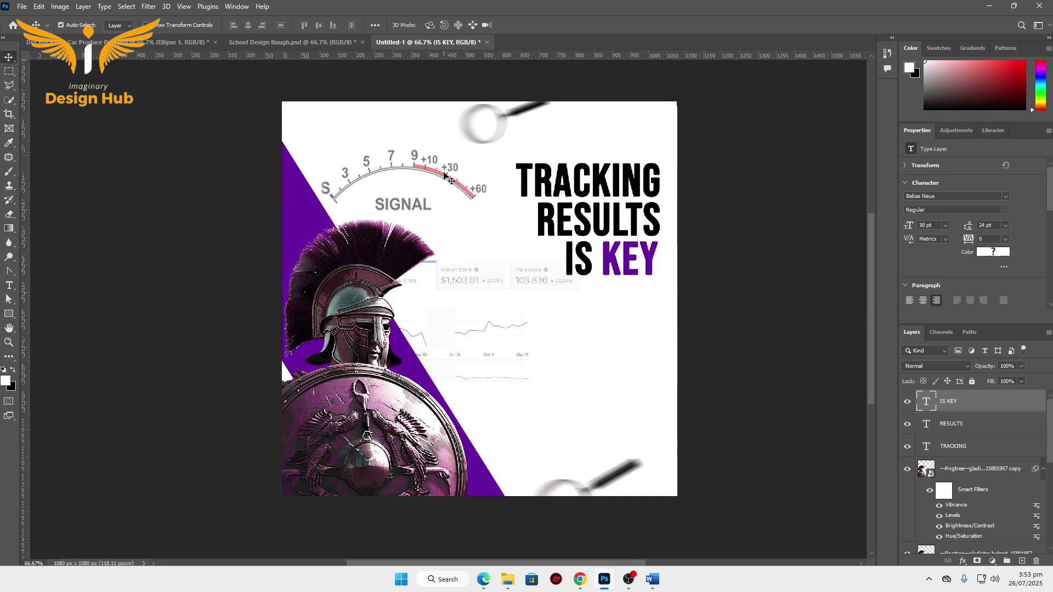
Colour the RESULTS layer with purple (6900a0) sampled from the band.
left_click(594, 228)
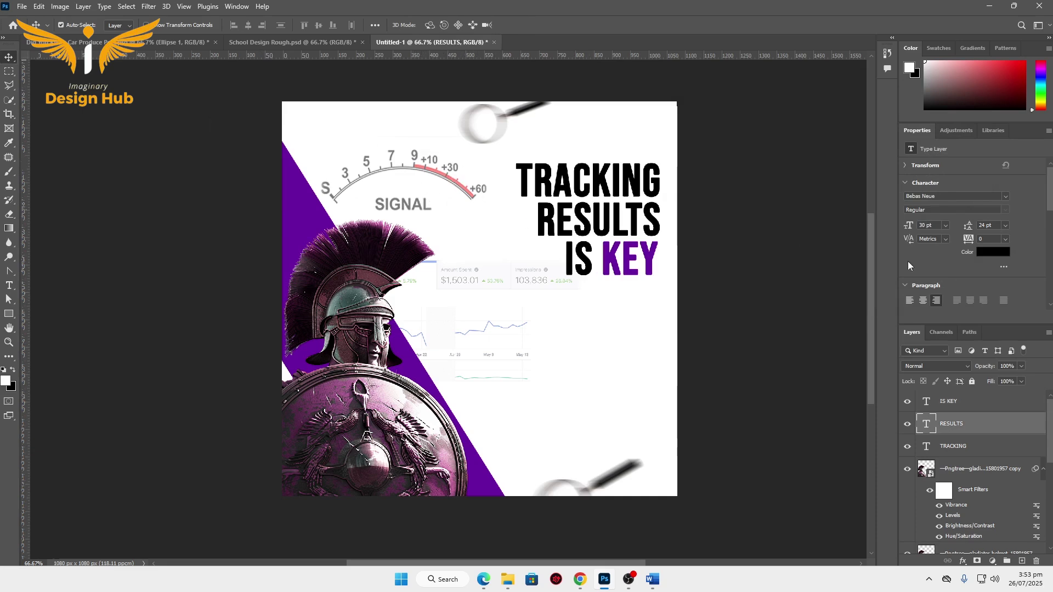
left_click(993, 253)
left_click(317, 213)
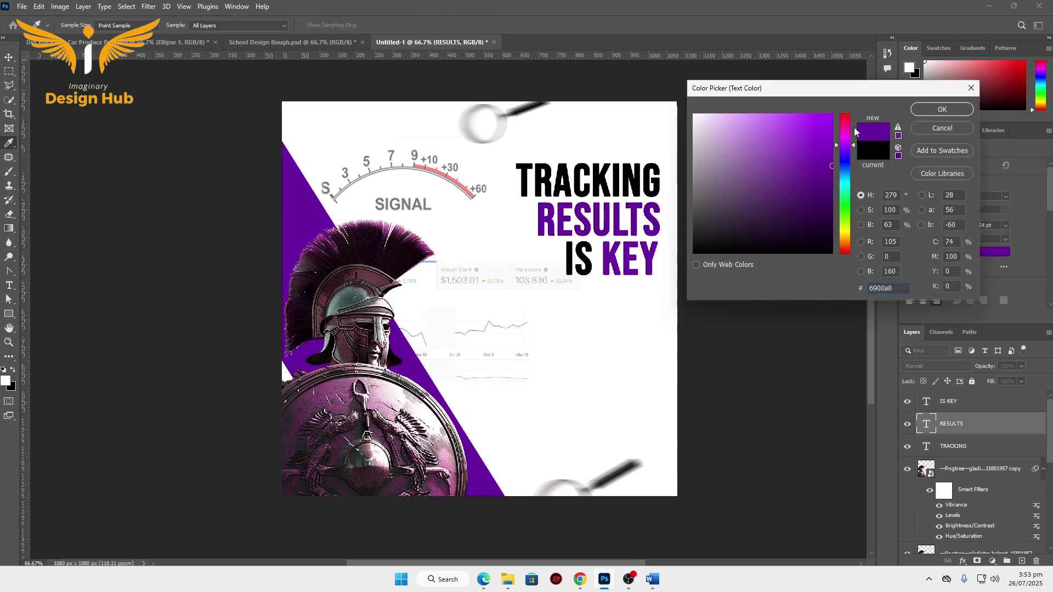
left_click(923, 110)
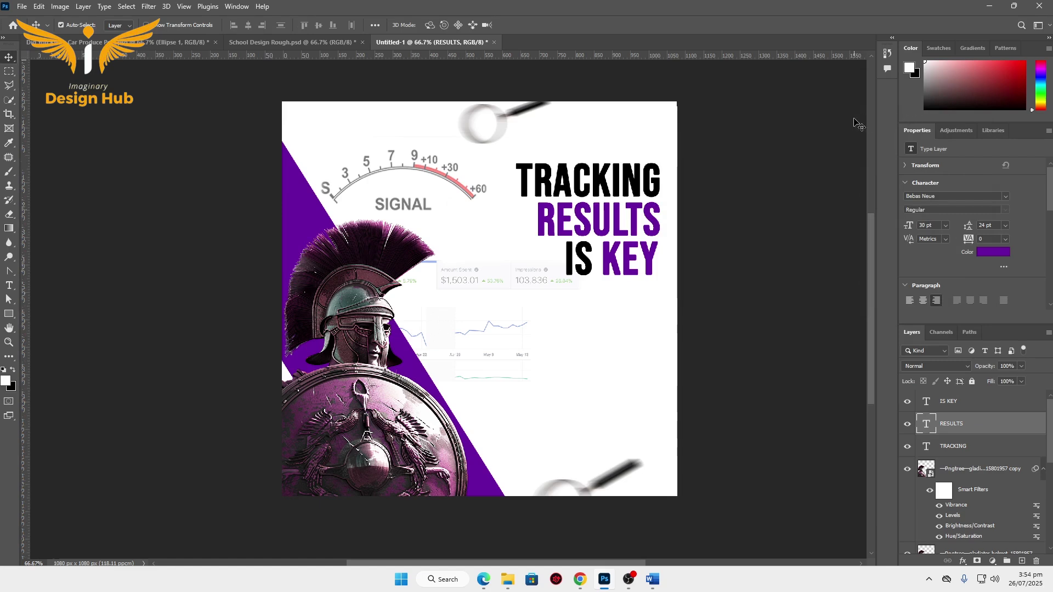
Select the IS KEY and RESULTS lines in turn, then deselect all layers.
left_click(635, 276)
left_click(634, 226)
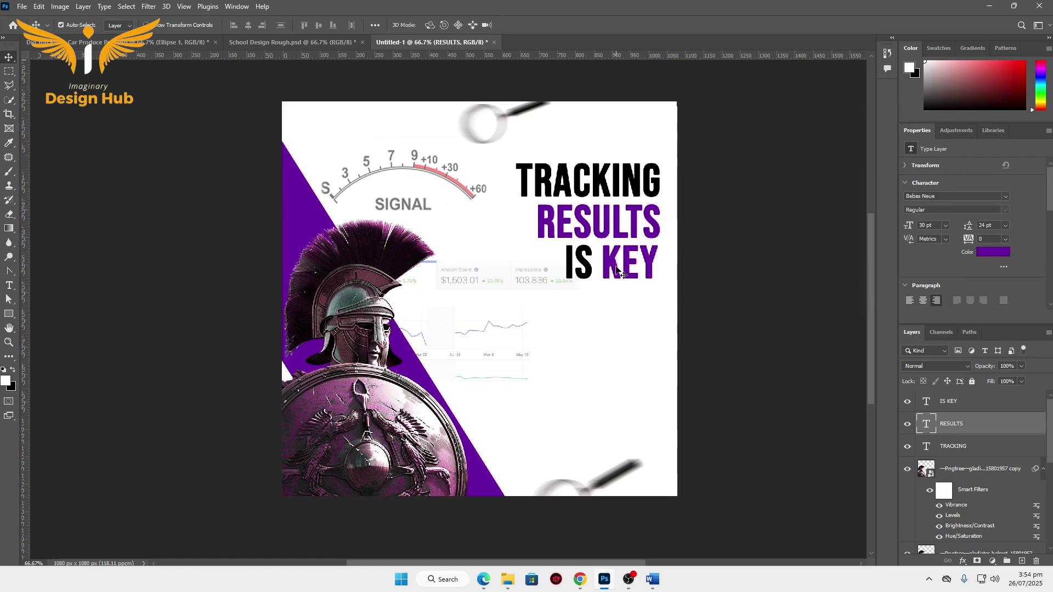
left_click(623, 263)
left_click(613, 237)
left_click(656, 266)
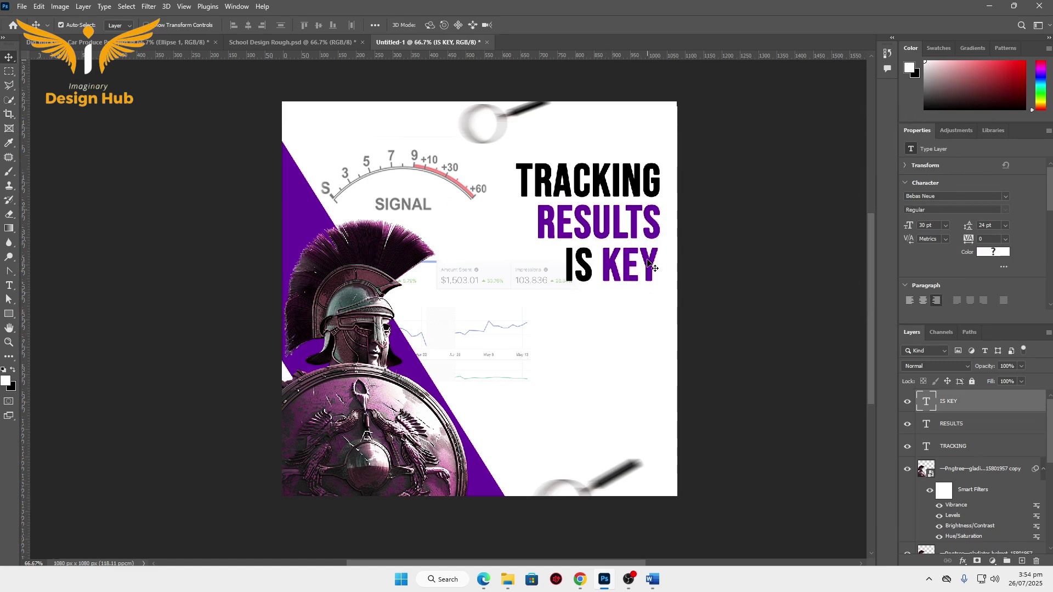
left_click(735, 303)
scroll(621, 358, "down", 1)
scroll(642, 326, "down", 1)
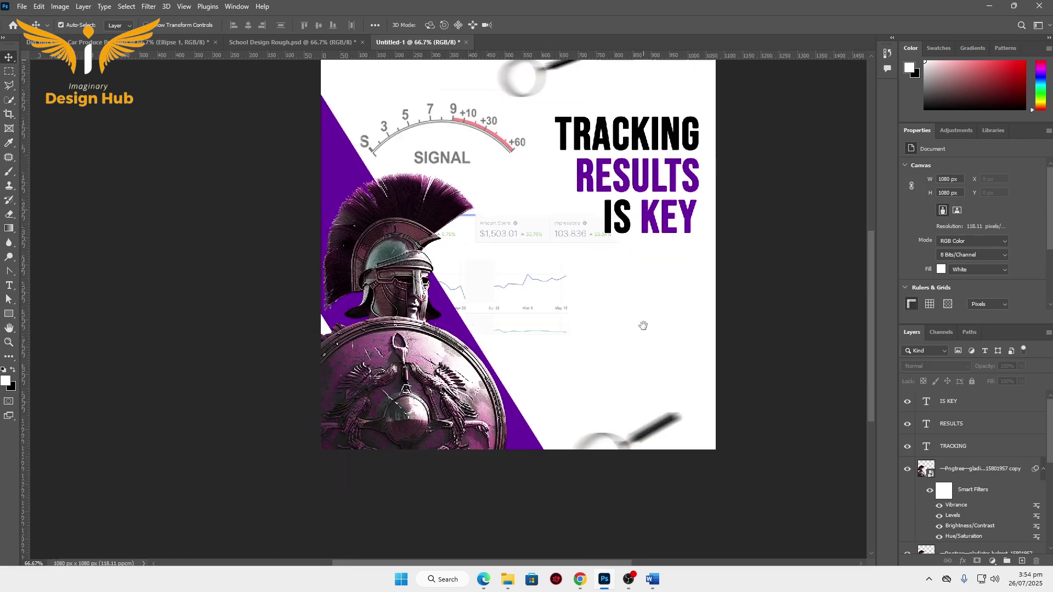
Duplicate the IS KEY line at 18 pt and move it left below the headline.
left_click_drag(631, 250, 616, 315, "alt")
left_click(945, 225)
left_click(938, 293)
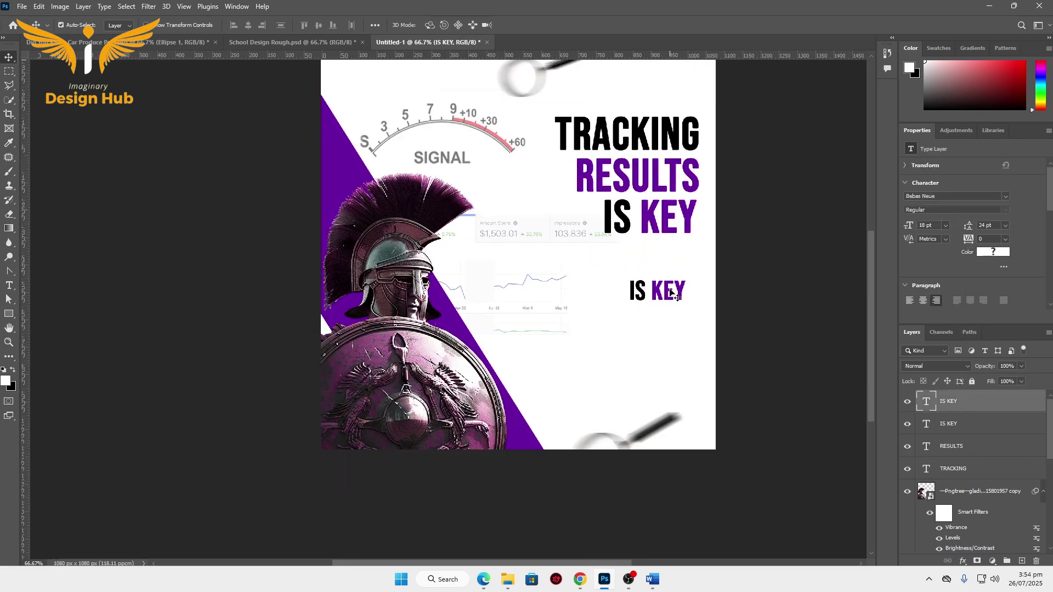
left_click_drag(670, 293, 594, 269)
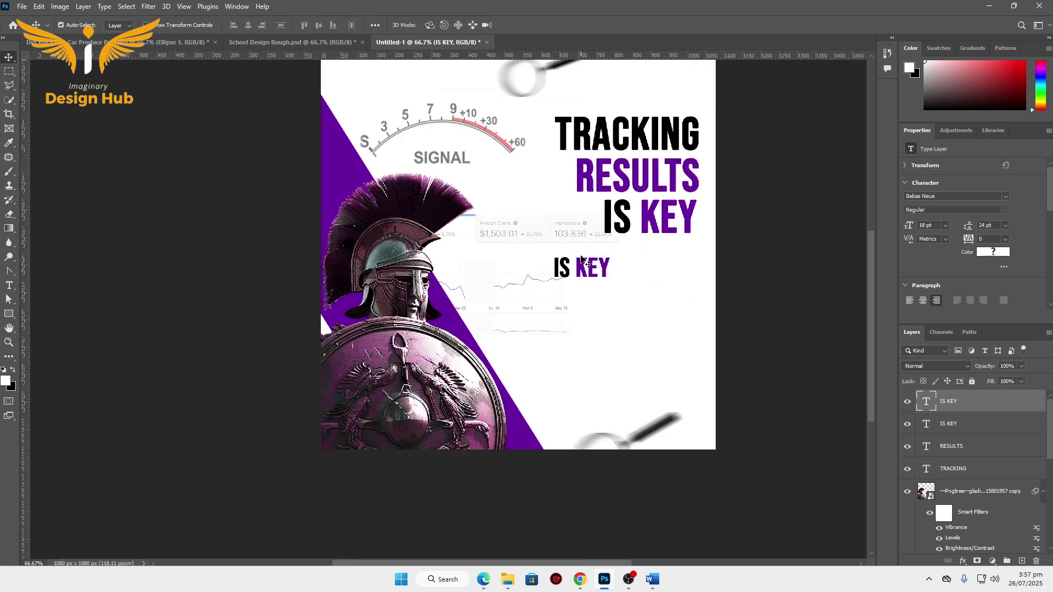
Replace the copy's text with the four-line quote beginning 'We measure the success'.
double_click(595, 269)
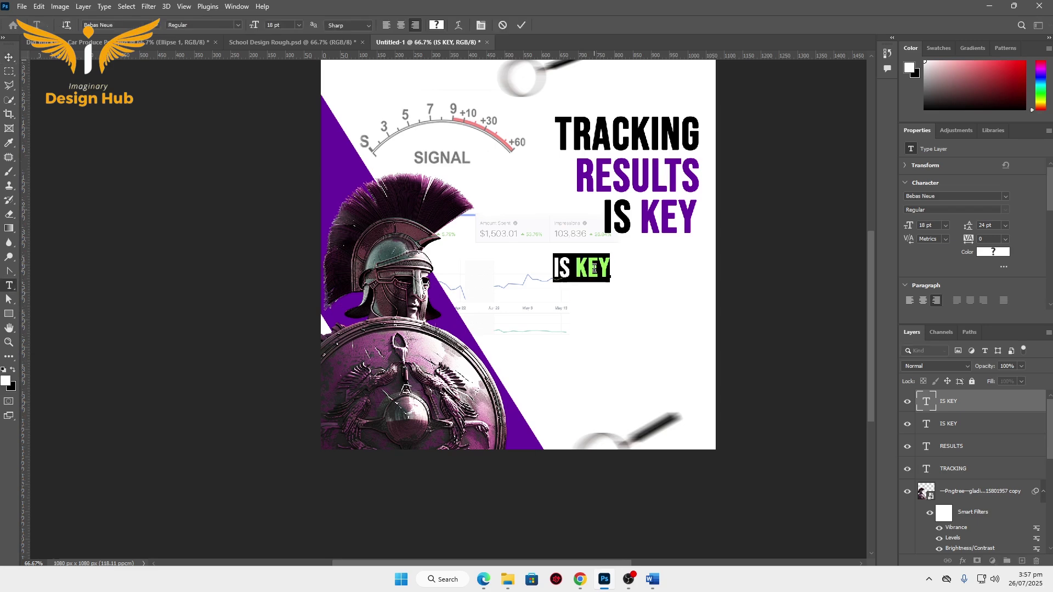
key("BackSpace")
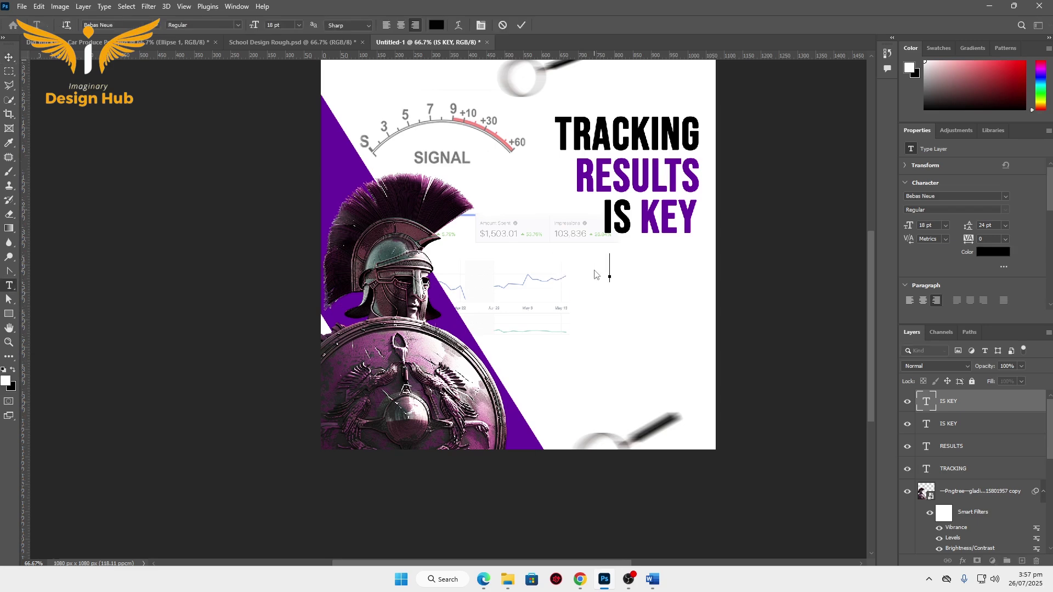
type("“WE ")
type("MEASURE")
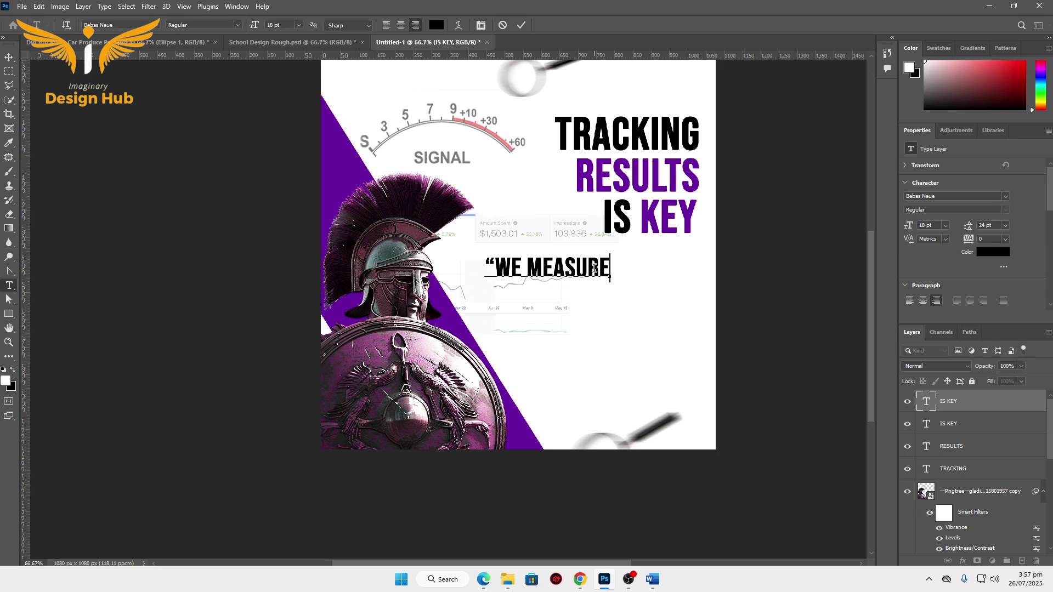
type(" THE SUCCESS")
key("Return")
type("OF ")
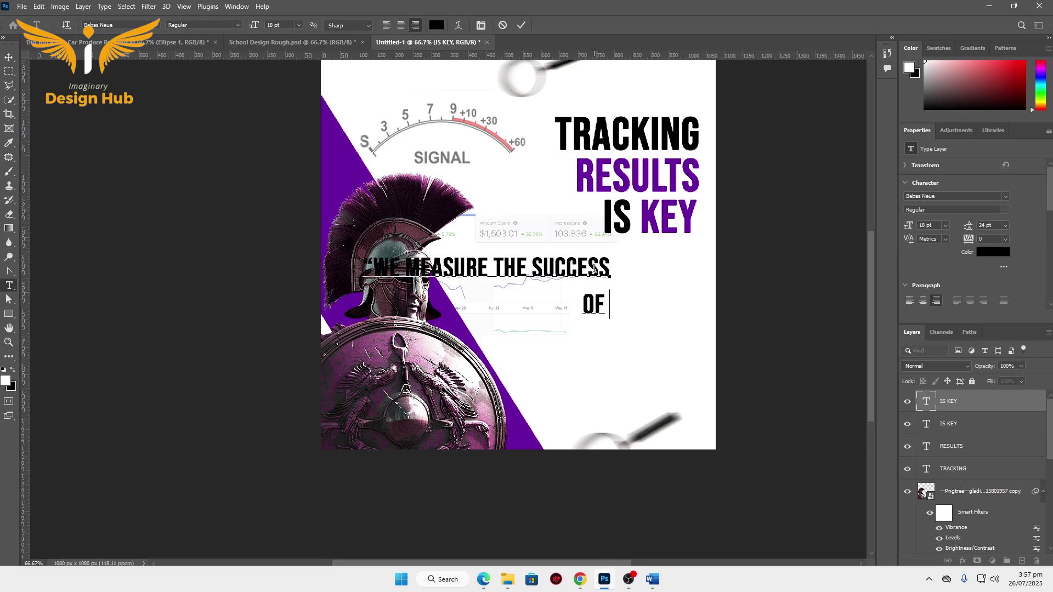
type("OUR CAMPAI")
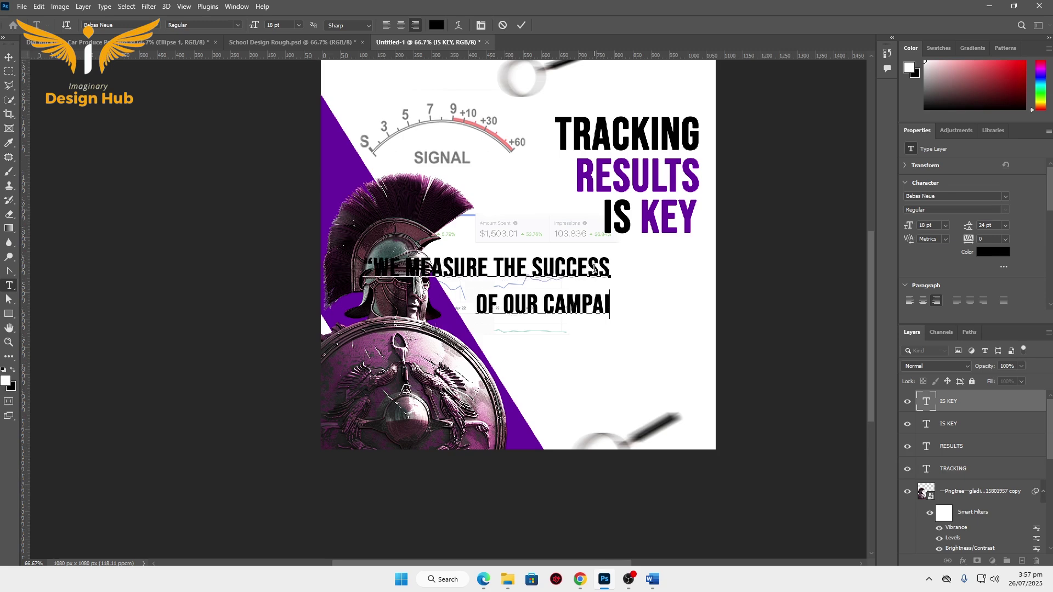
type("GN WITH")
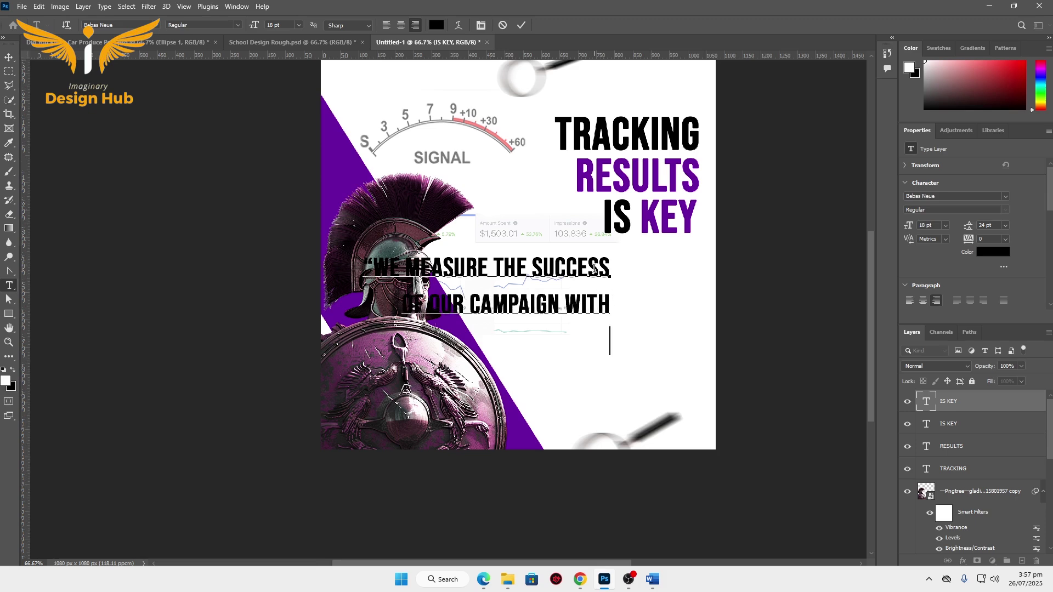
type("REAL TIME ")
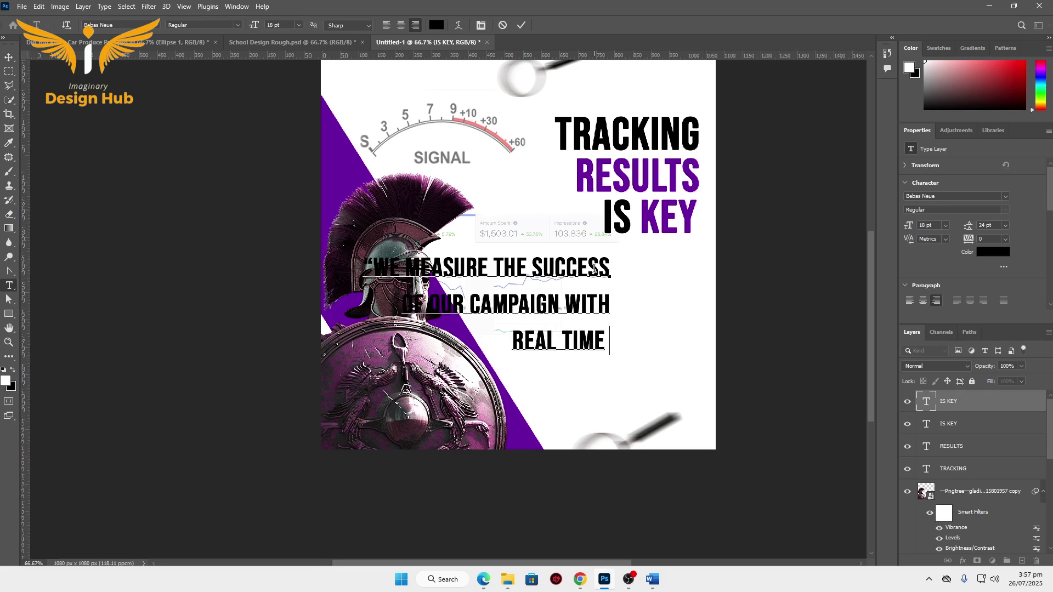
type("ANALYTICS TO ENSURE ")
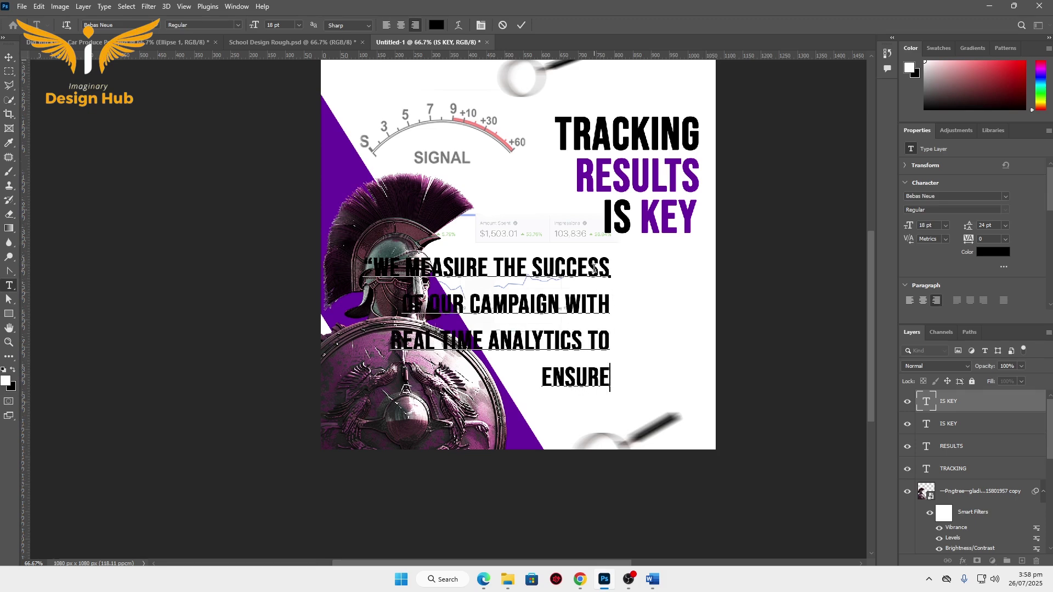
type("WE\"")
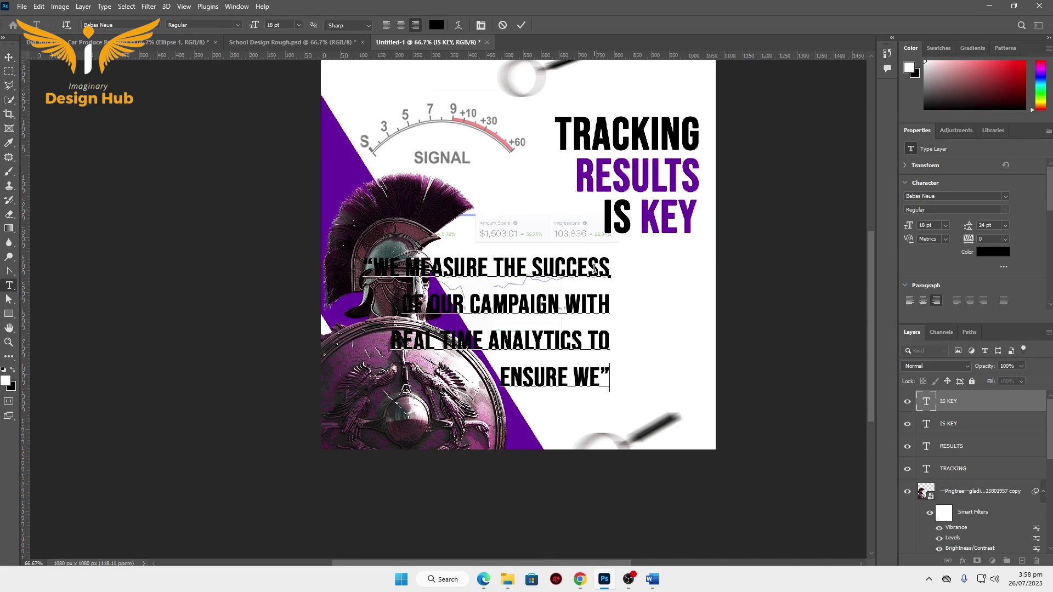
type("RE")
key("BackSpace")
key("BackSpace")
key("BackSpace")
type("'")
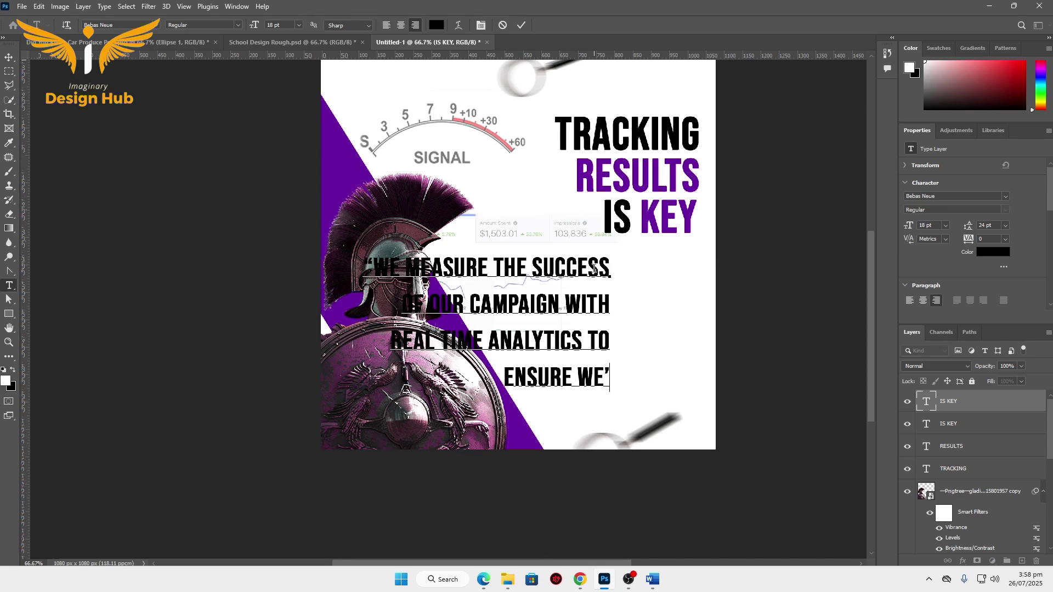
type("RE")
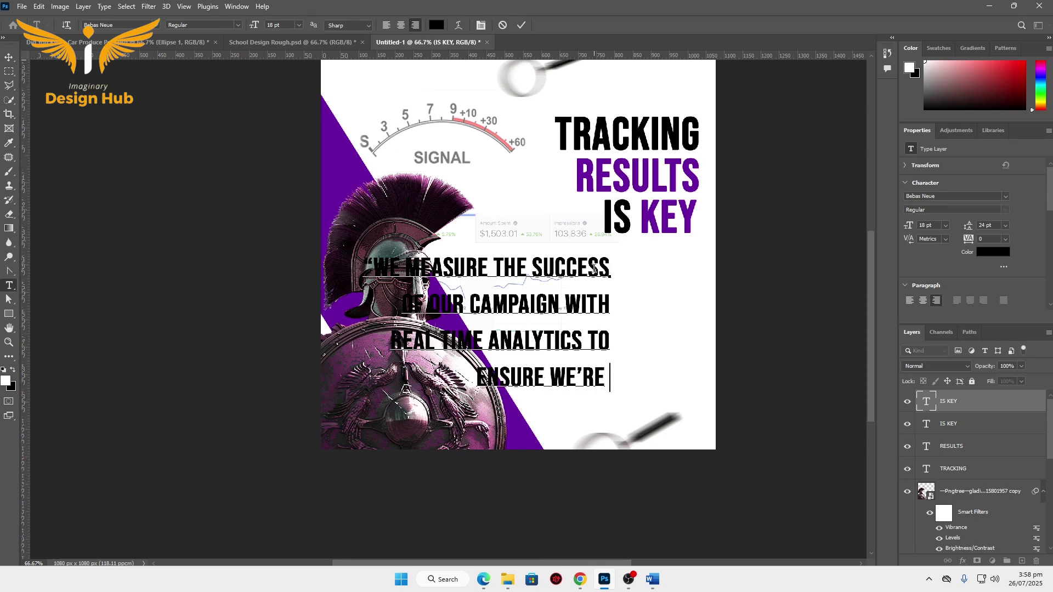
type(" HITTING")
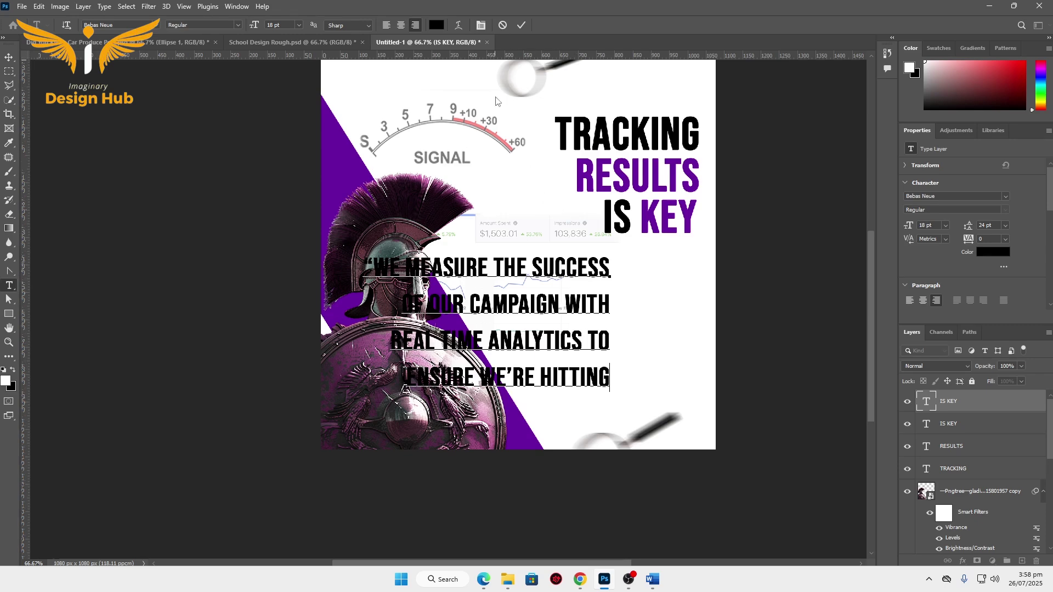
left_click(10, 57)
Move the quote right under the headline and set it to 16 pt with 18 pt leading.
left_click_drag(550, 308, 651, 303)
left_click(946, 226)
left_click(932, 308)
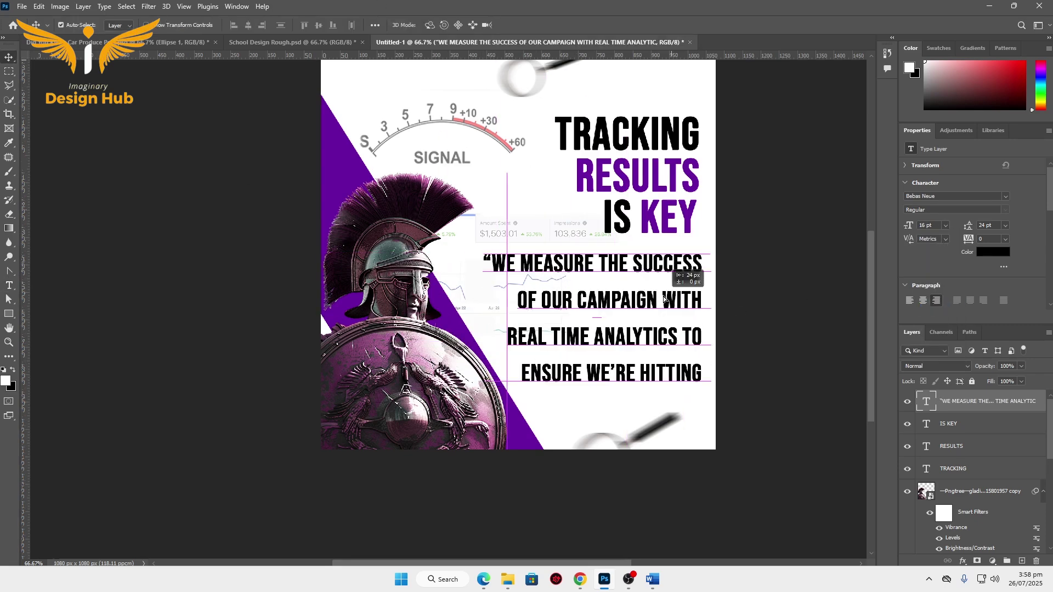
left_click(1006, 225)
left_click(997, 315)
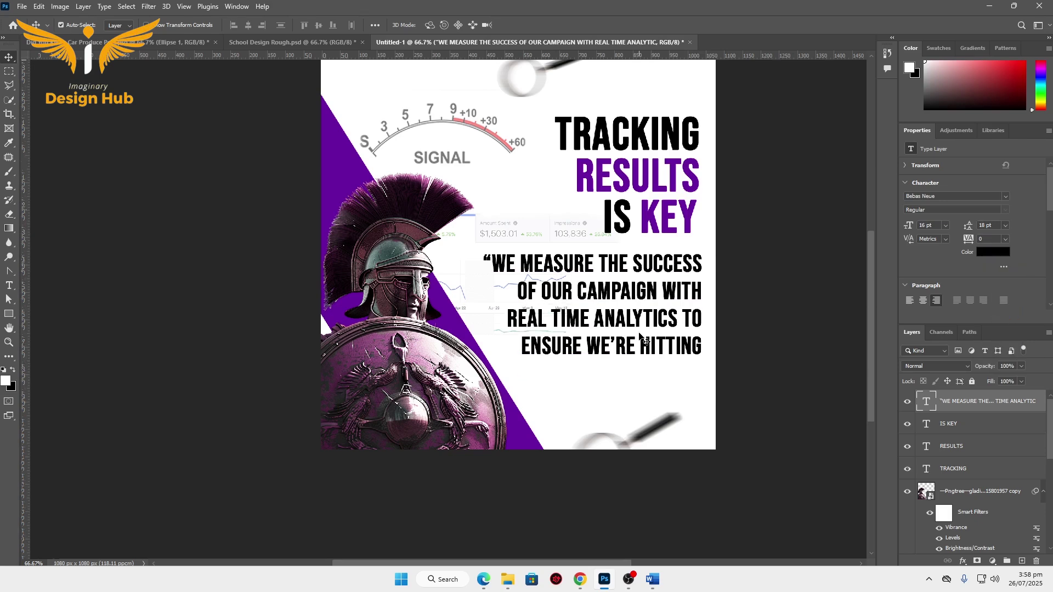
key("z")
left_click(632, 336, "alt")
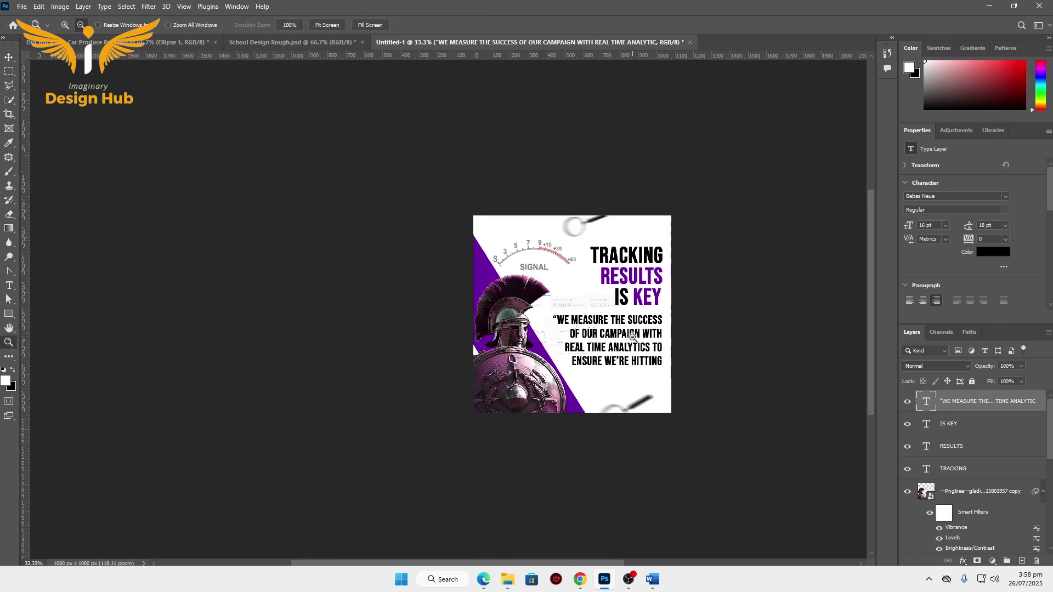
Colour MEASURE and CAMPAIGN purple (6900a0) in the quote.
key("t")
double_click(547, 321)
left_click(993, 252)
left_click(616, 229)
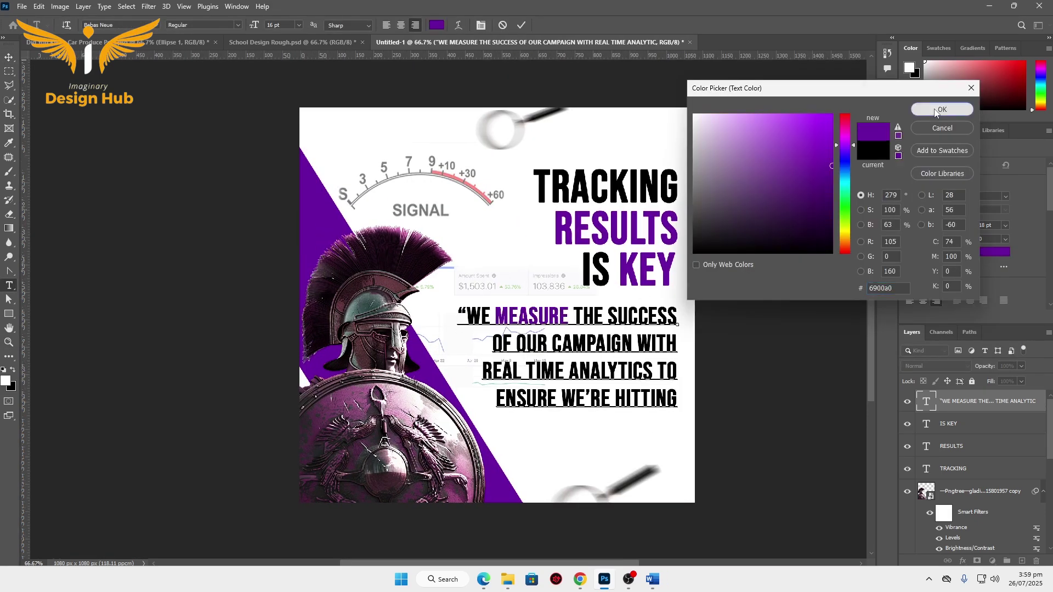
left_click(943, 111)
left_click_drag(553, 343, 633, 342)
left_click(993, 252)
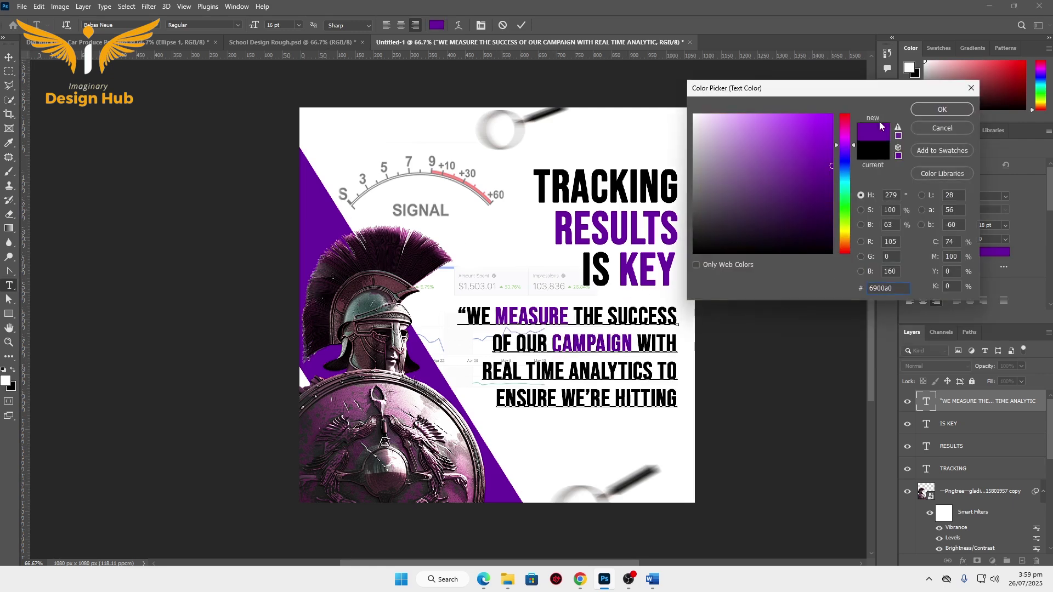
left_click(943, 110)
Colour ANALYTICS purple, commit, and duplicate the quote layer for a new line.
left_click_drag(570, 373, 654, 373)
left_click(993, 252)
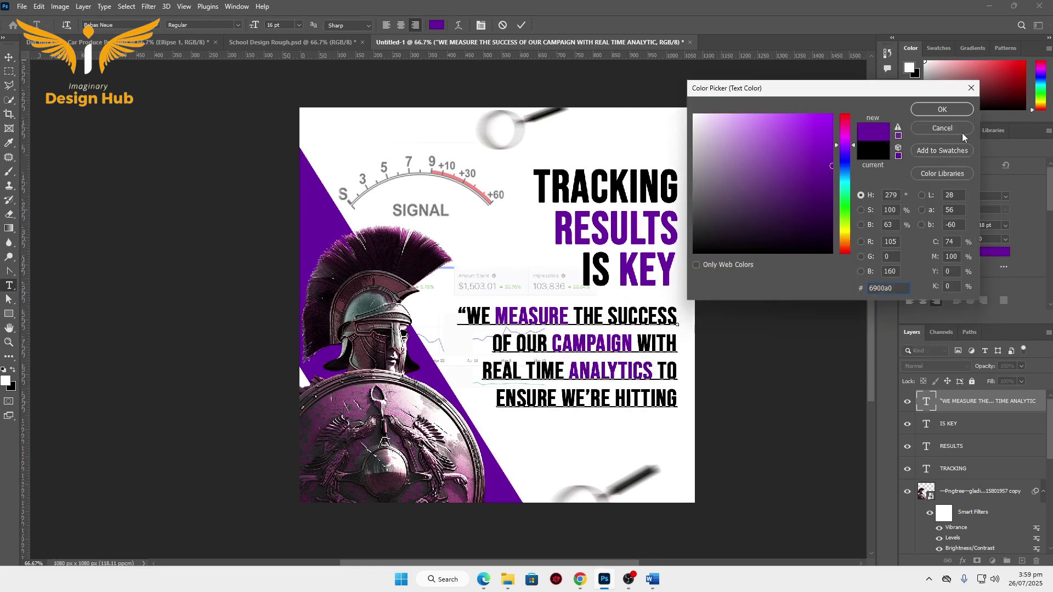
left_click(942, 110)
key("ctrl+Return")
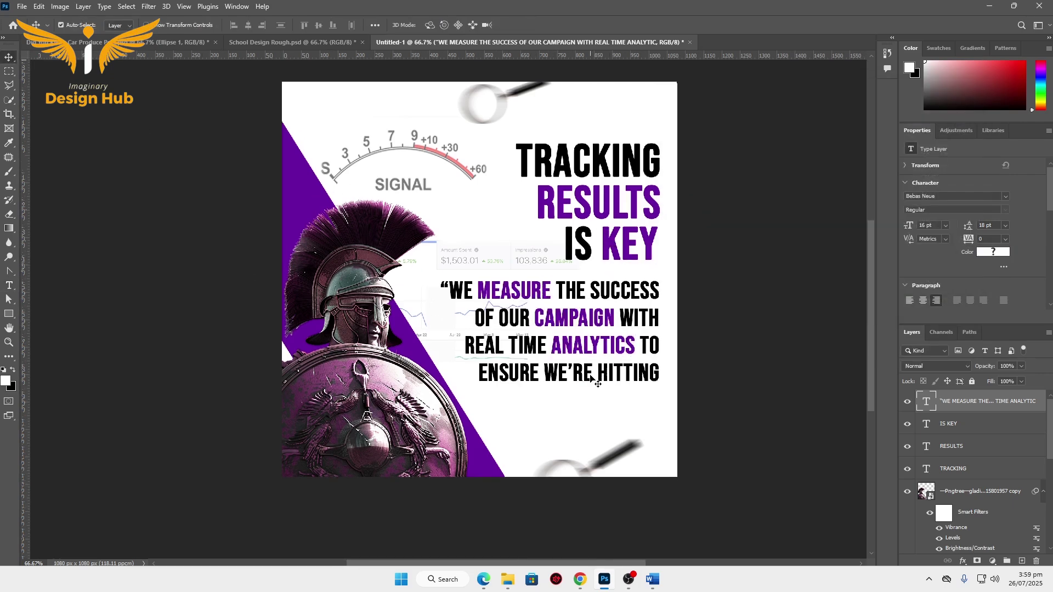
key("ctrl+j")
type("OUR")
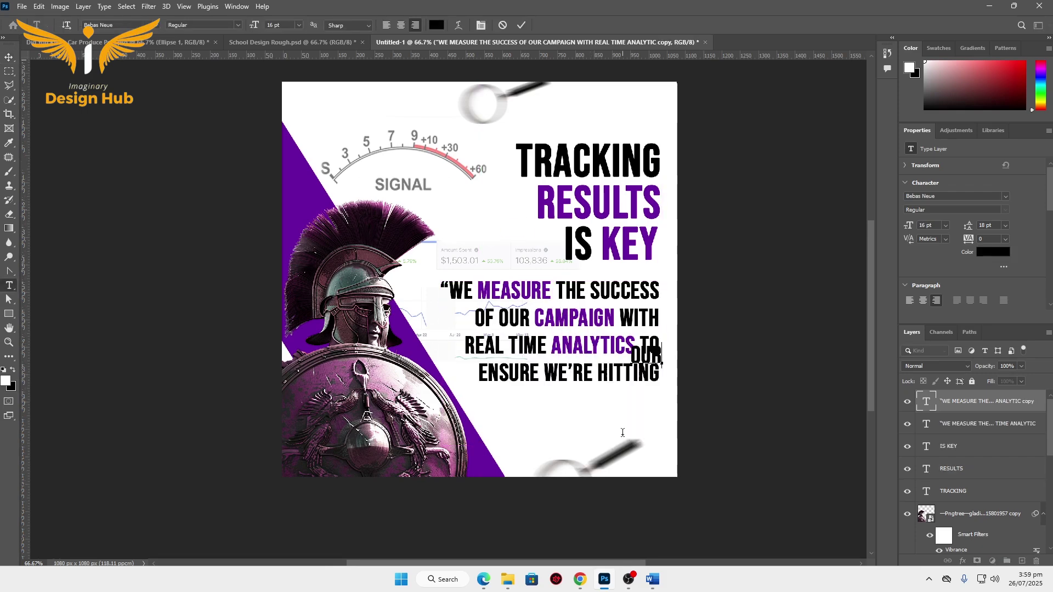
type(" BUSINESS GO")
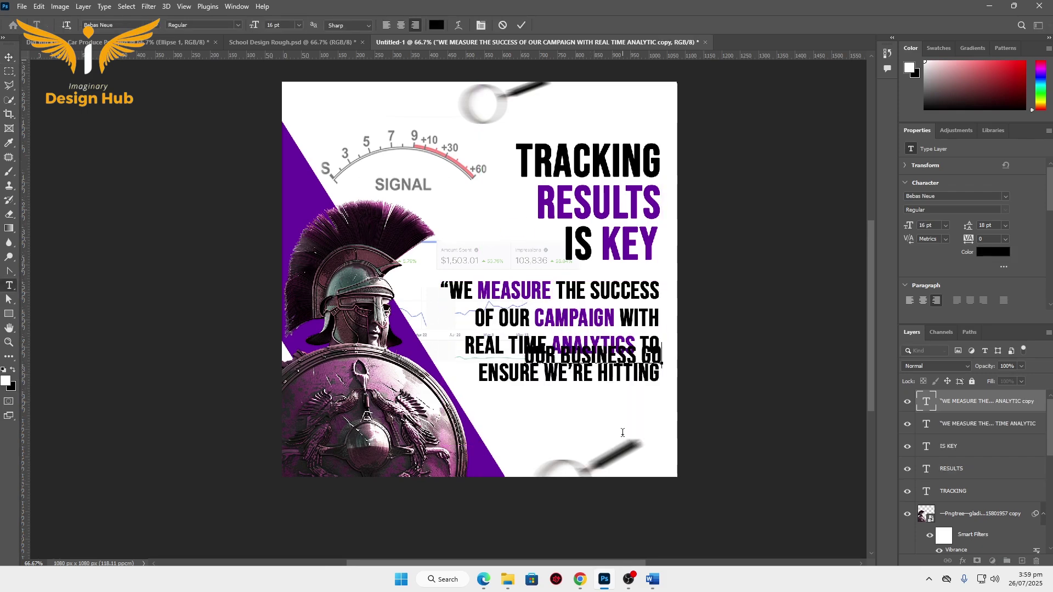
type("ALS.\"")
Place OUR BUSINESS GOALS.” under ENSURE WE’RE HITTING, aligned with the quote.
key("ctrl+Return")
key("v")
left_click_drag(508, 340, 578, 402)
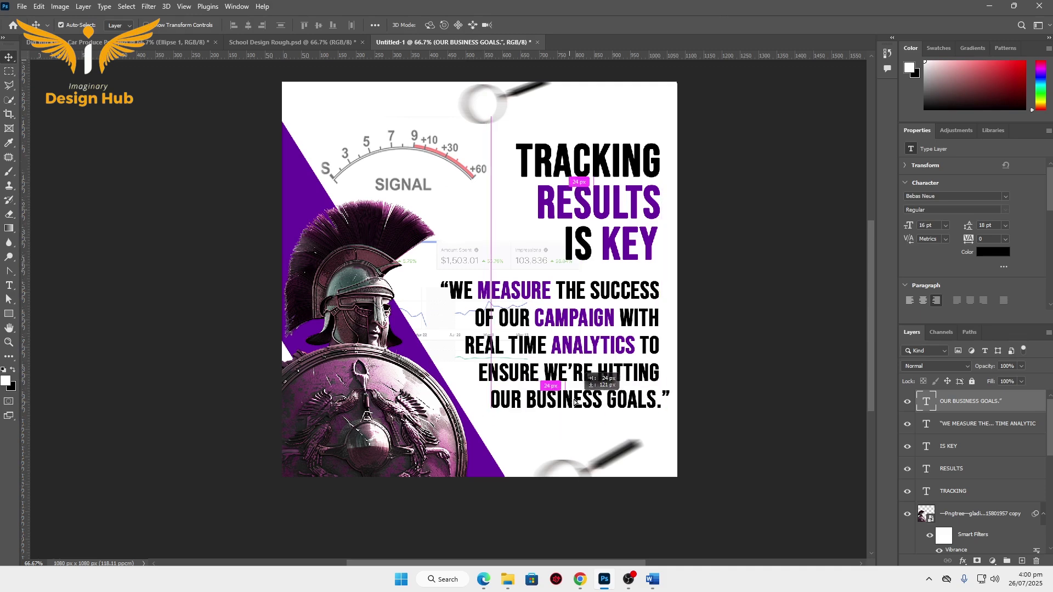
left_click_drag(578, 401, 571, 402)
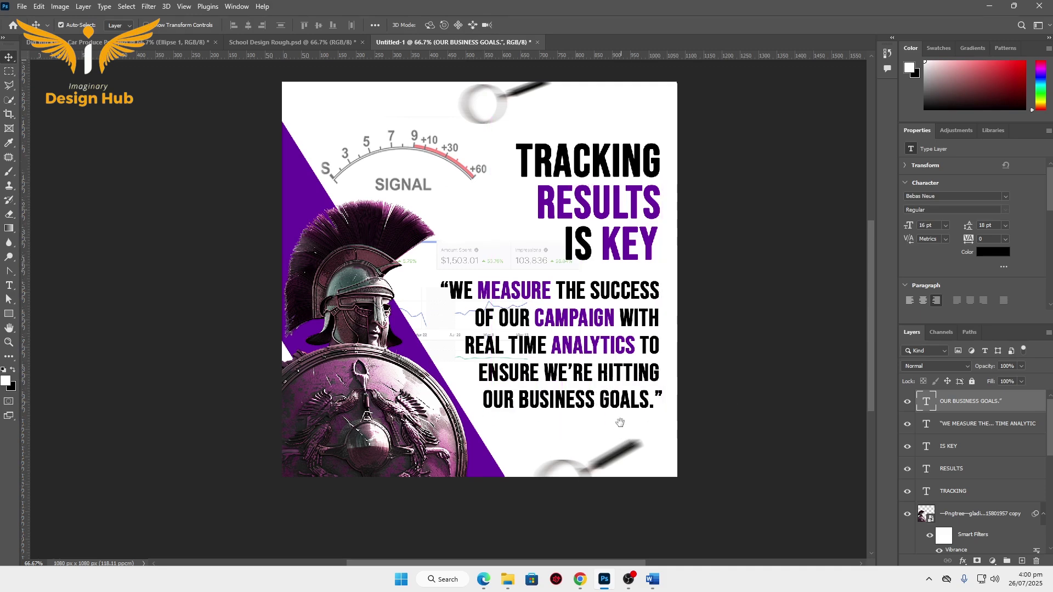
scroll(659, 415, "down", 1)
Draw a purple rectangle over the goals line and place it behind the text.
left_click(8, 313)
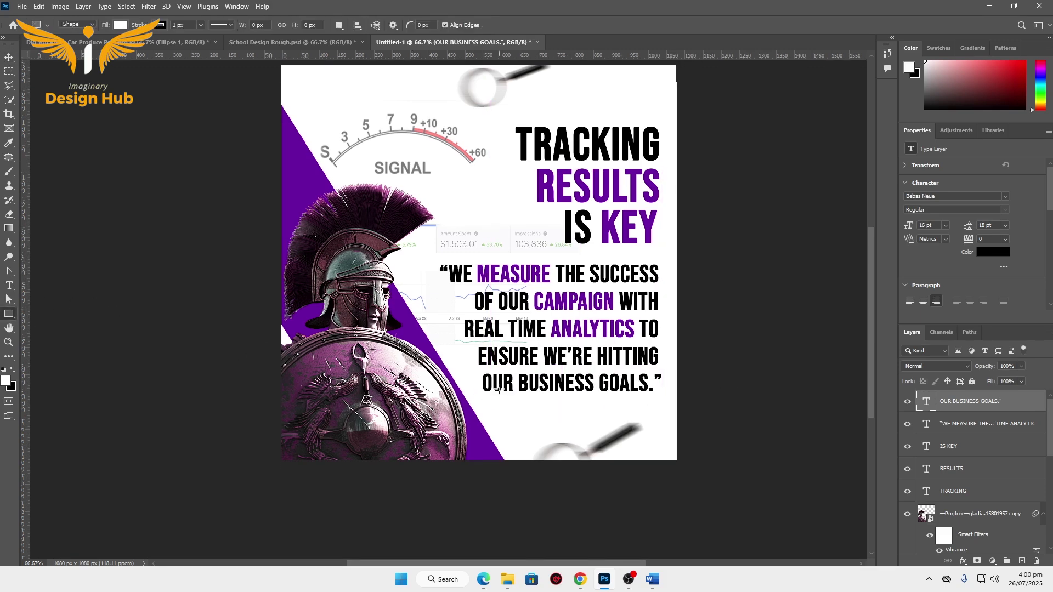
left_click_drag(472, 370, 649, 394)
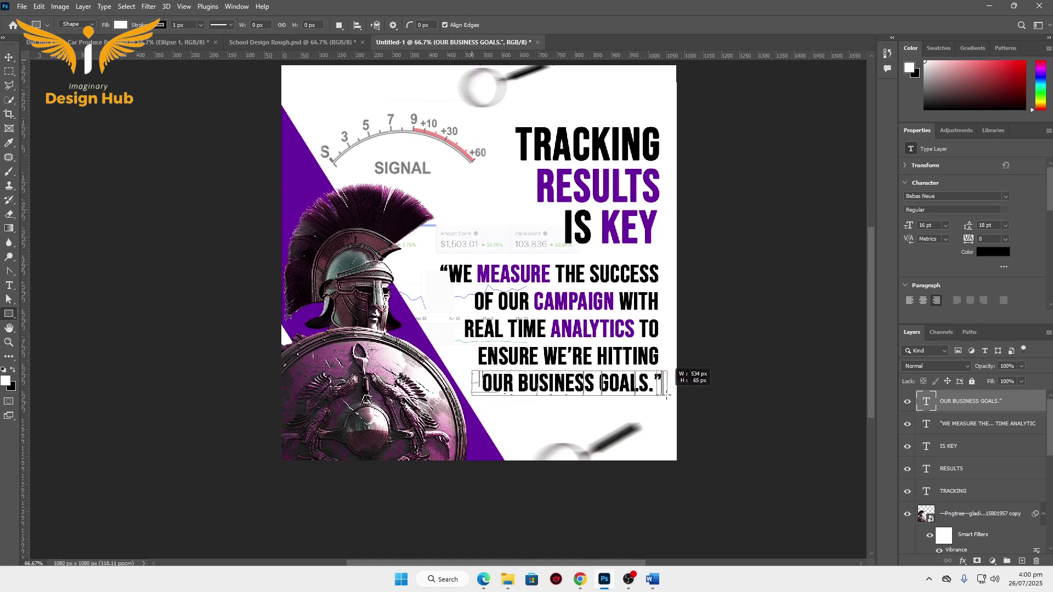
left_click_drag(649, 395, 665, 396)
left_click(940, 246)
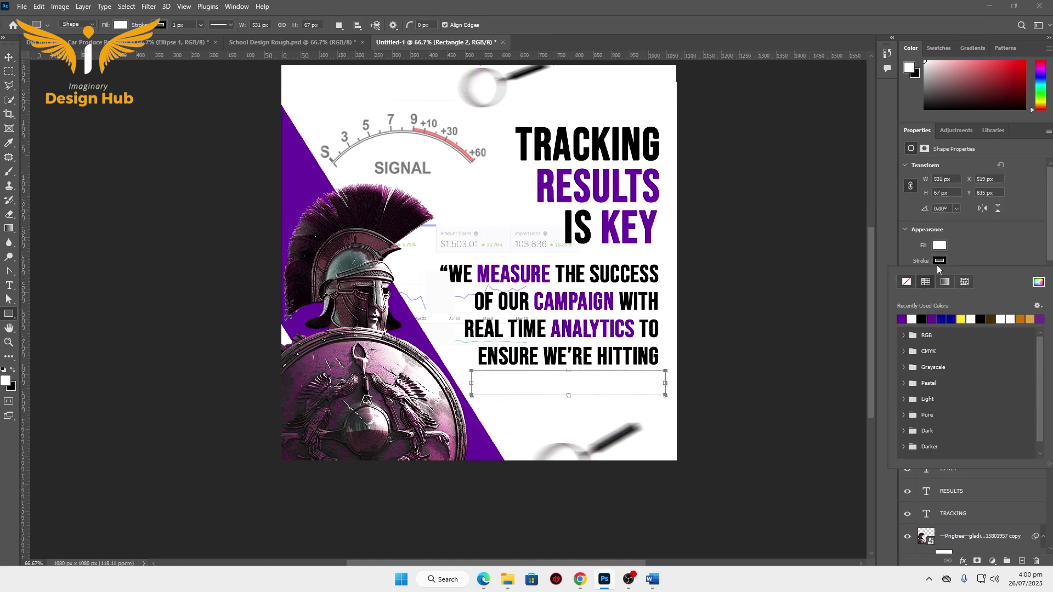
left_click(903, 304)
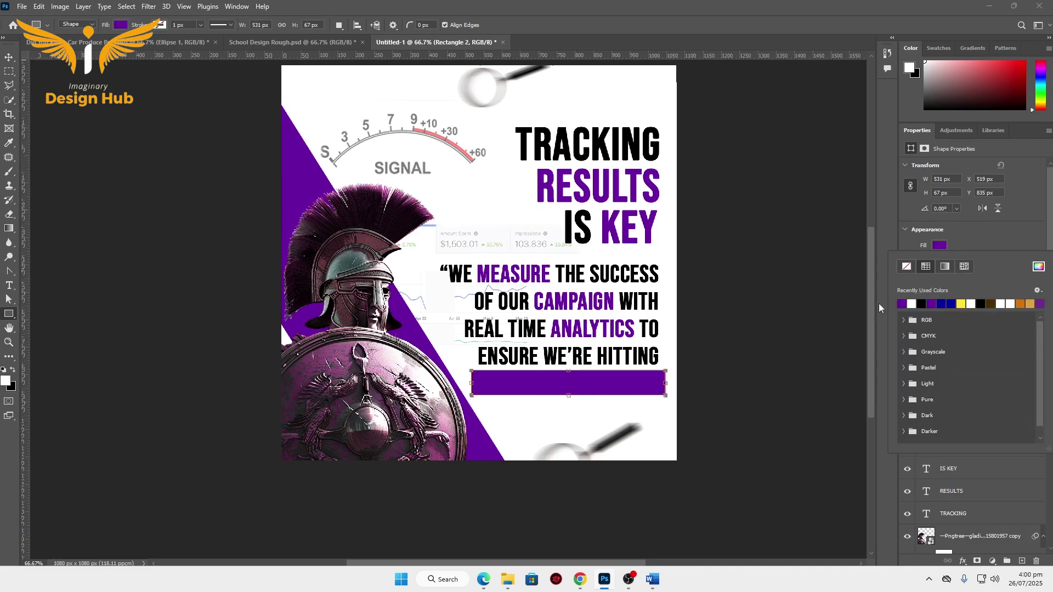
left_click(9, 57)
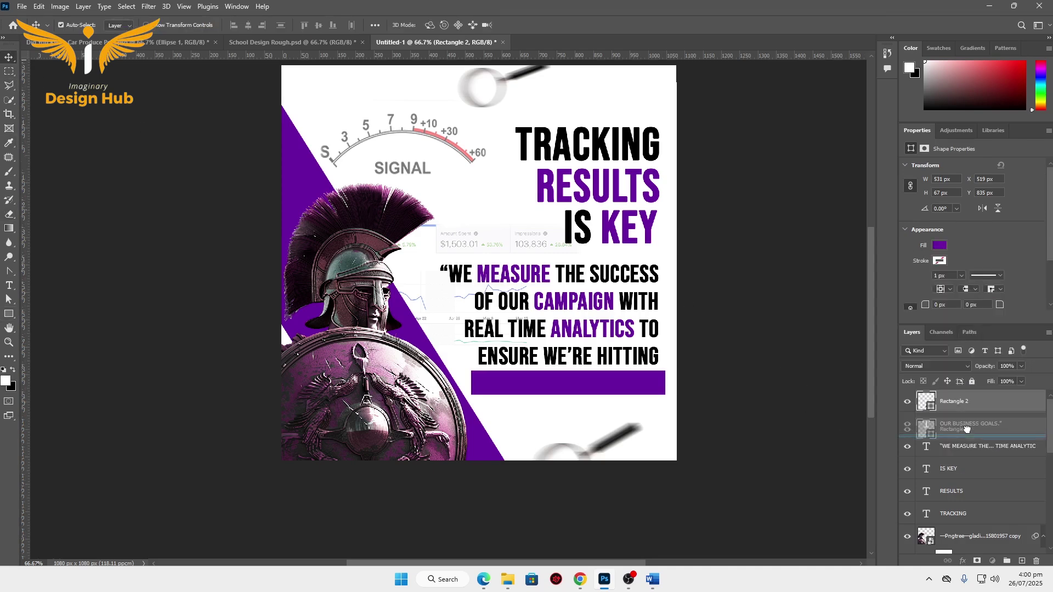
left_click_drag(968, 404, 964, 435)
Change the OUR BUSINESS GOALS.” text colour to white.
left_click(635, 388)
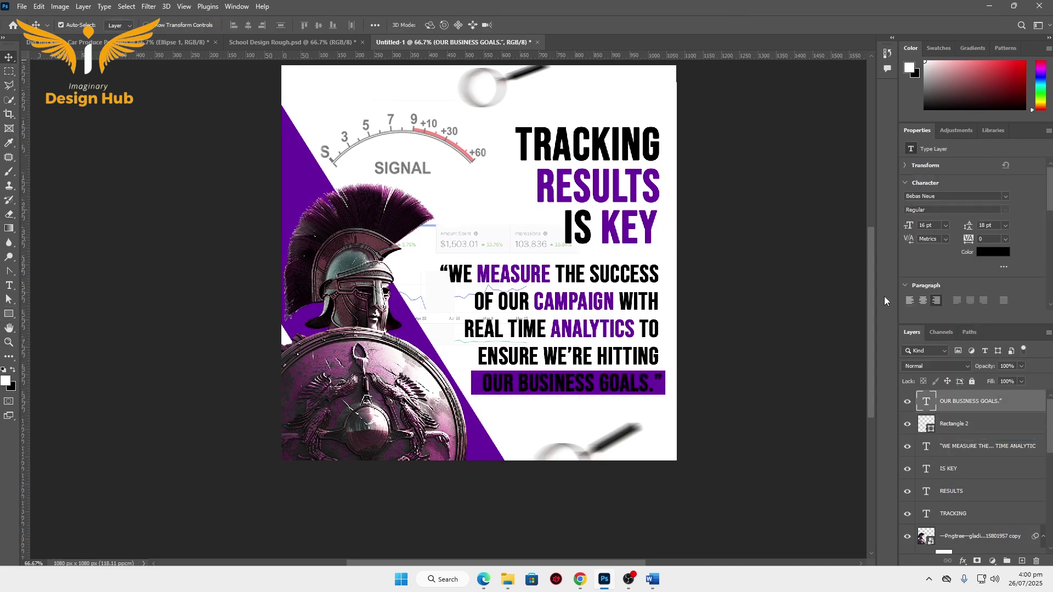
left_click(1010, 254)
left_click(694, 114)
left_click(765, 403)
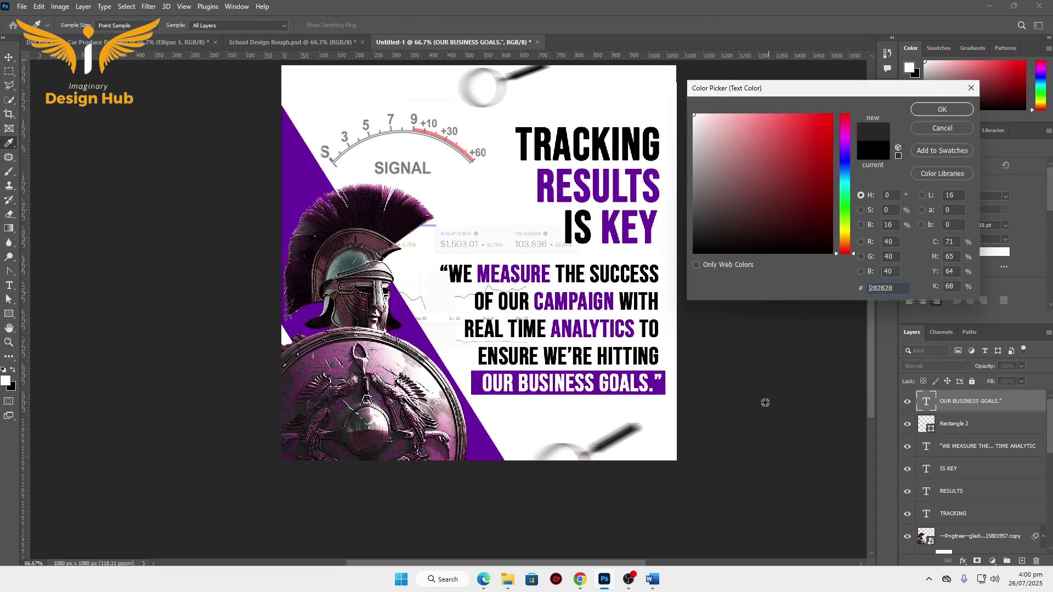
left_click(701, 135)
left_click(943, 109)
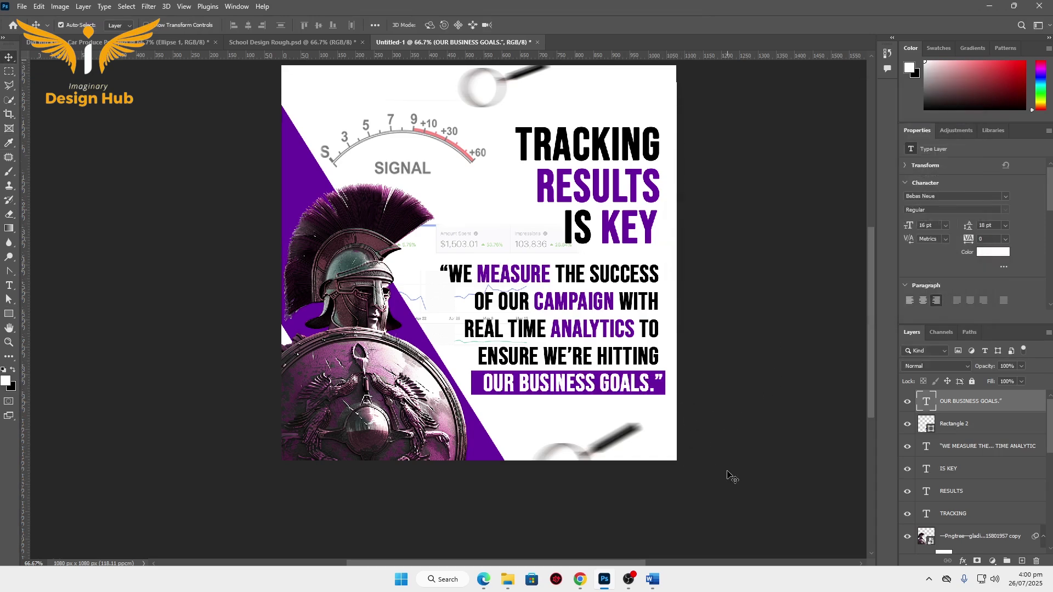
Centre the purple bar under the text and shift both up slightly.
left_click(480, 392)
left_click_drag(480, 392, 498, 410)
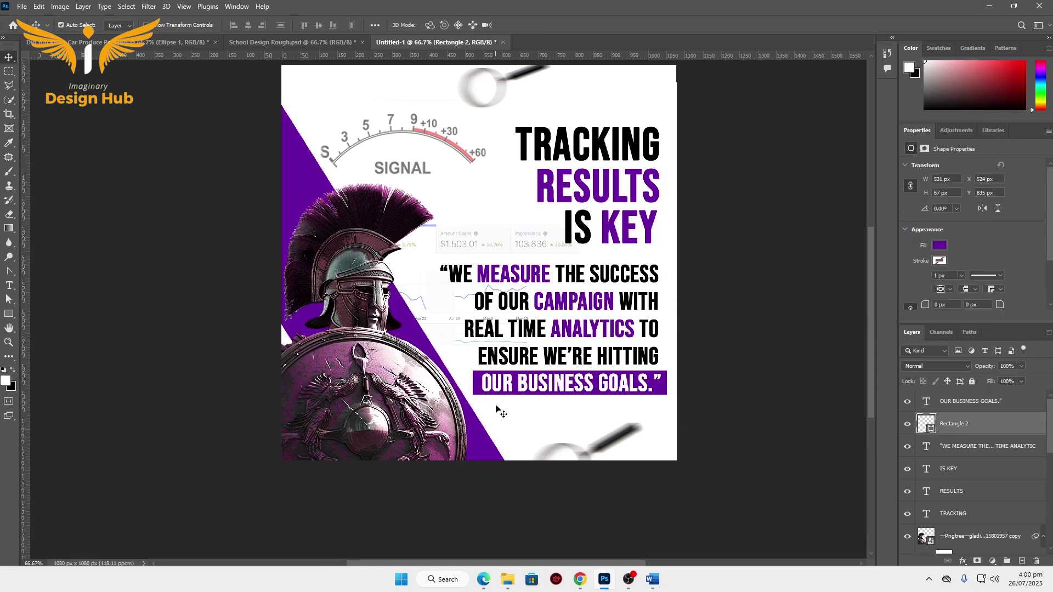
left_click_drag(653, 290, 687, 333)
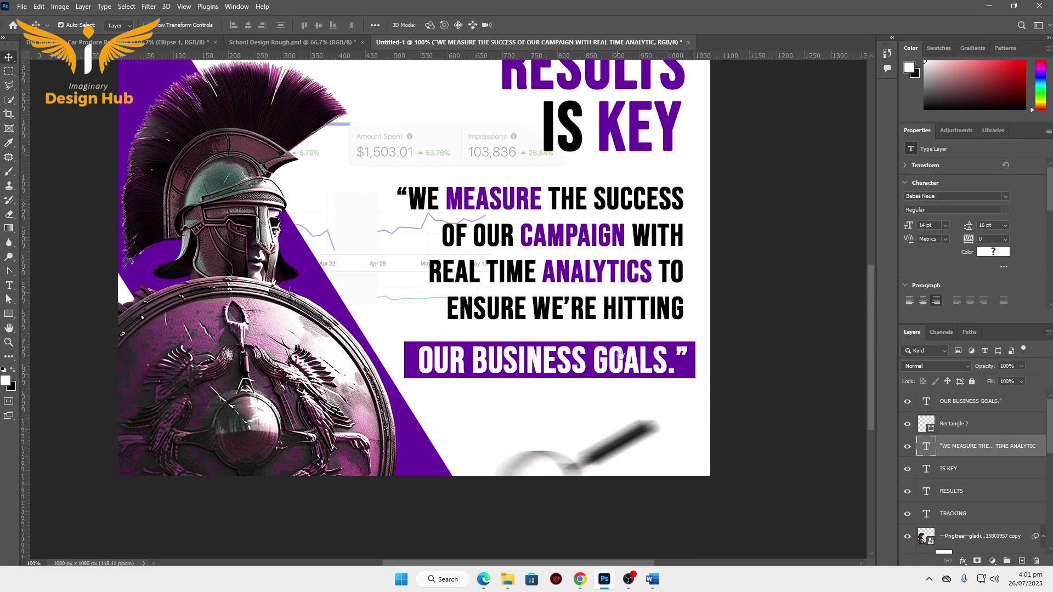
scroll(689, 369, "up", 1)
left_click(689, 369)
mouse_move(688, 369)
left_mouse_down()
mouse_move(688, 352)
mouse_move(664, 358)
left_mouse_up()
Copy the goals line up near the top of the post and make it black.
left_click(771, 329)
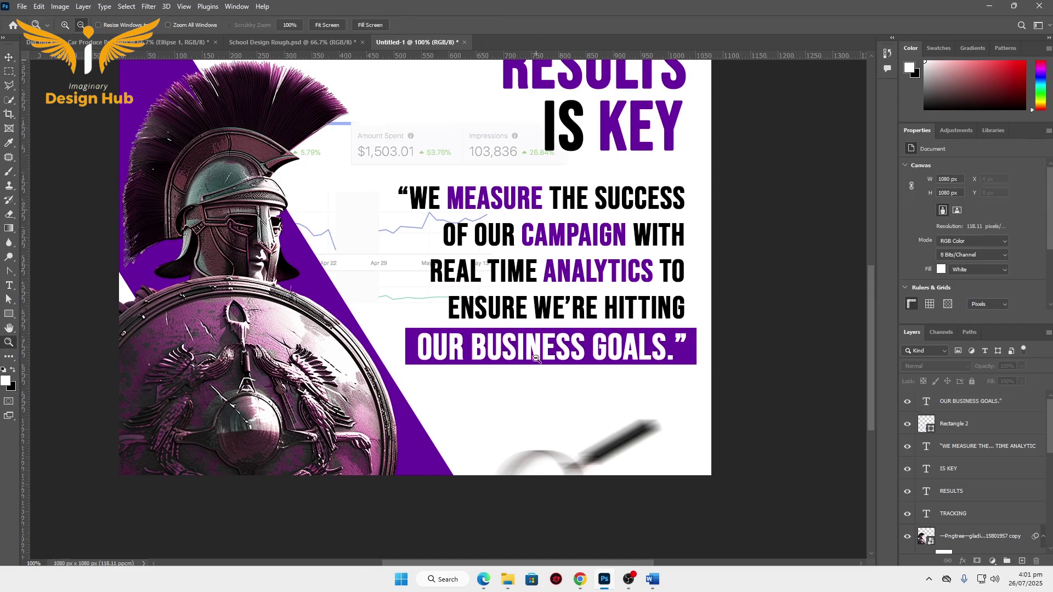
key("z")
left_click(617, 307, "alt")
left_click(617, 308)
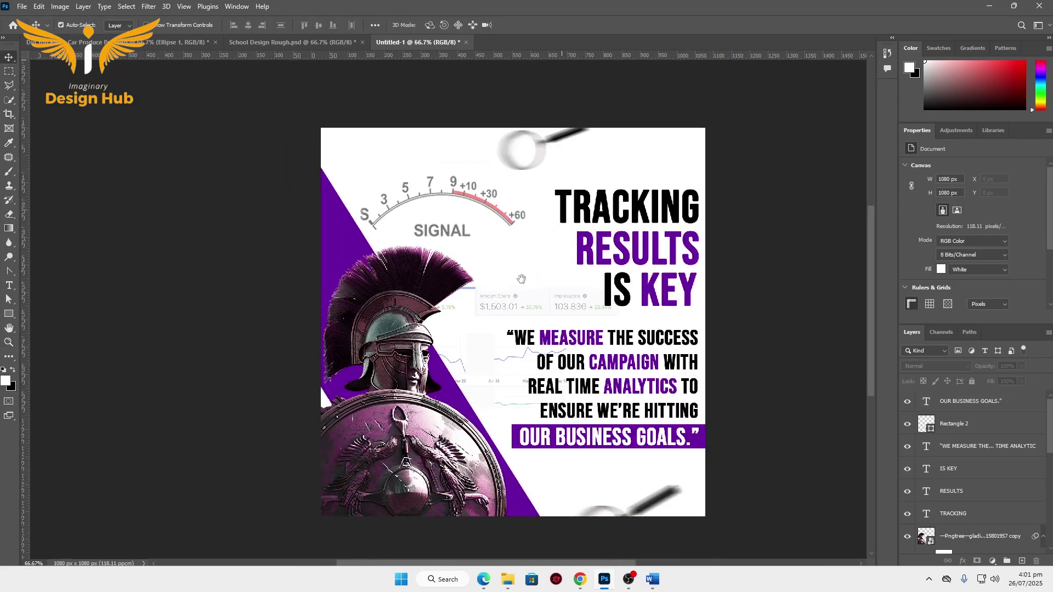
key("v")
scroll(506, 261, "up", 1)
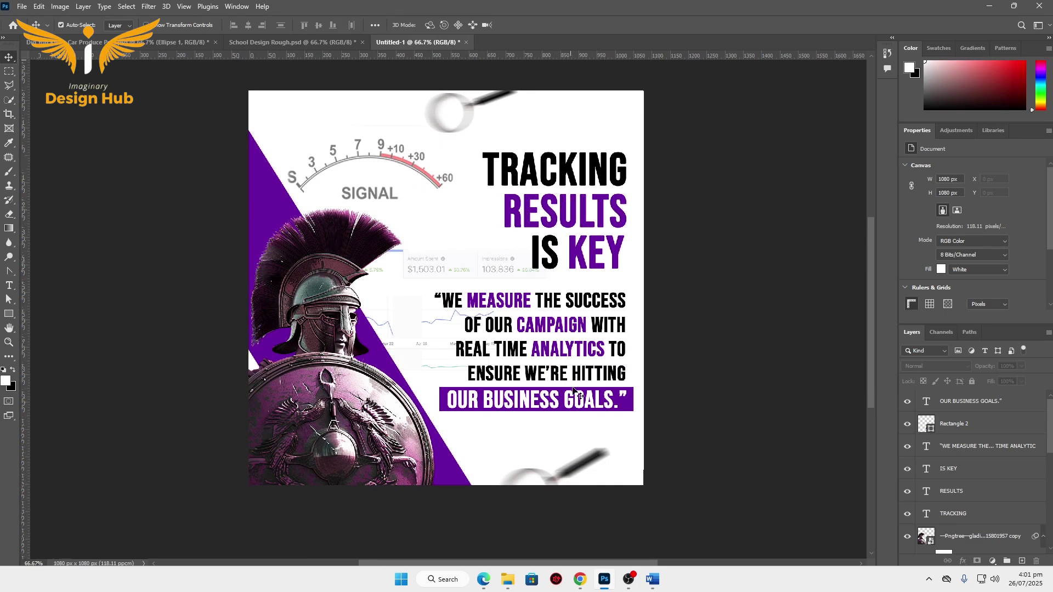
left_click_drag(550, 412, 562, 155, "alt")
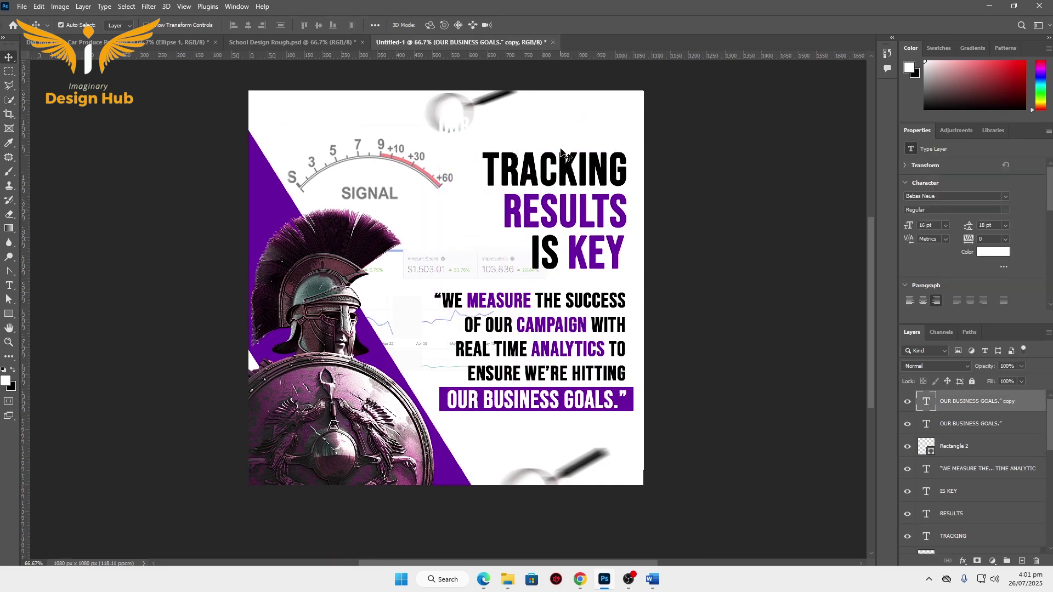
left_click(993, 252)
left_click(716, 271)
left_click(941, 108)
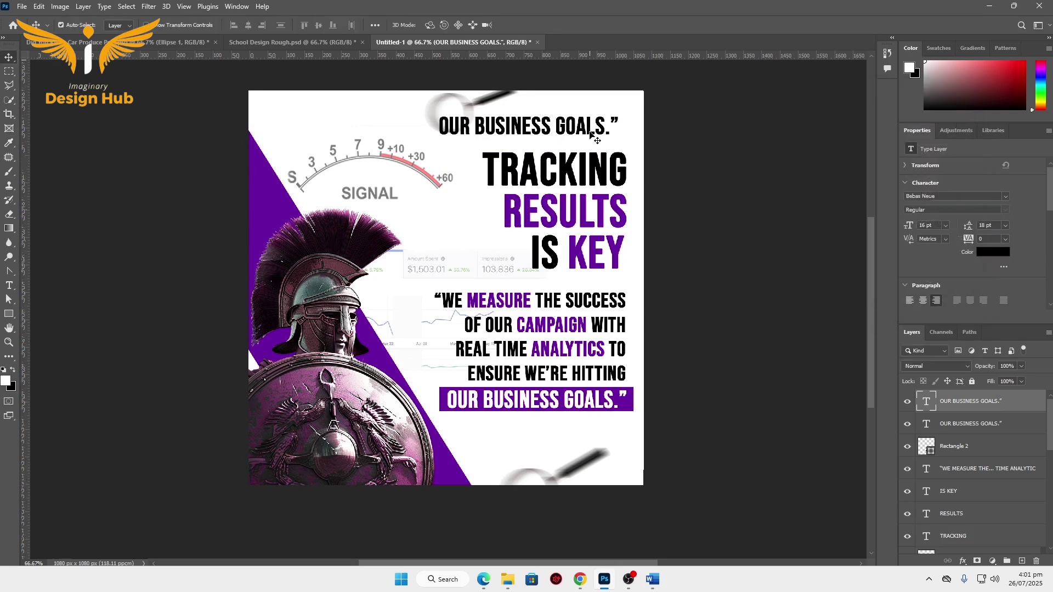
Retype the copy as #GROWTHWITHUS at 10 pt in the top-right corner.
double_click(598, 123)
key("BackSpace")
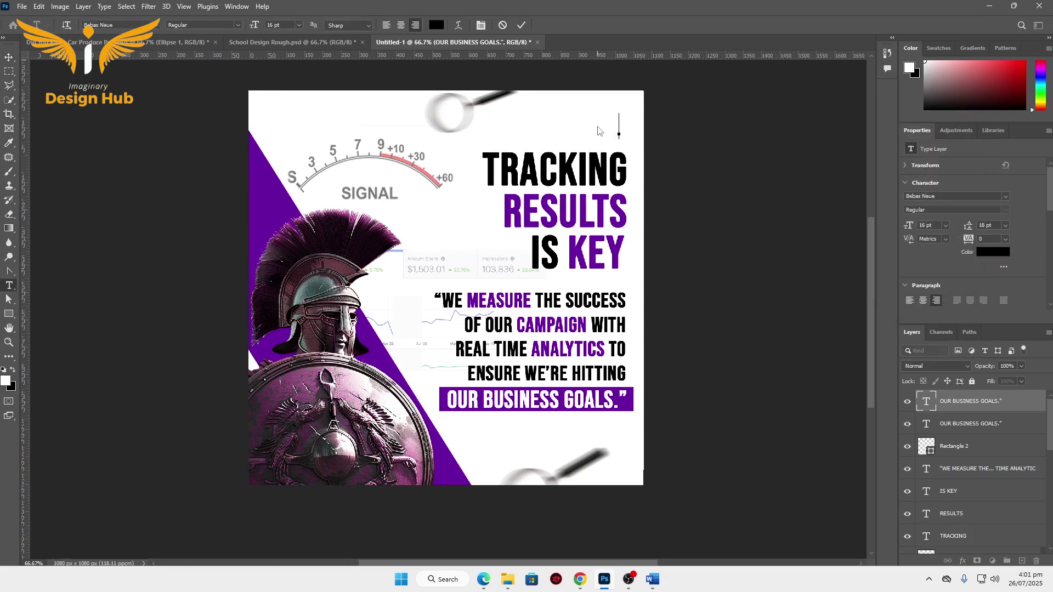
type("#GROWT")
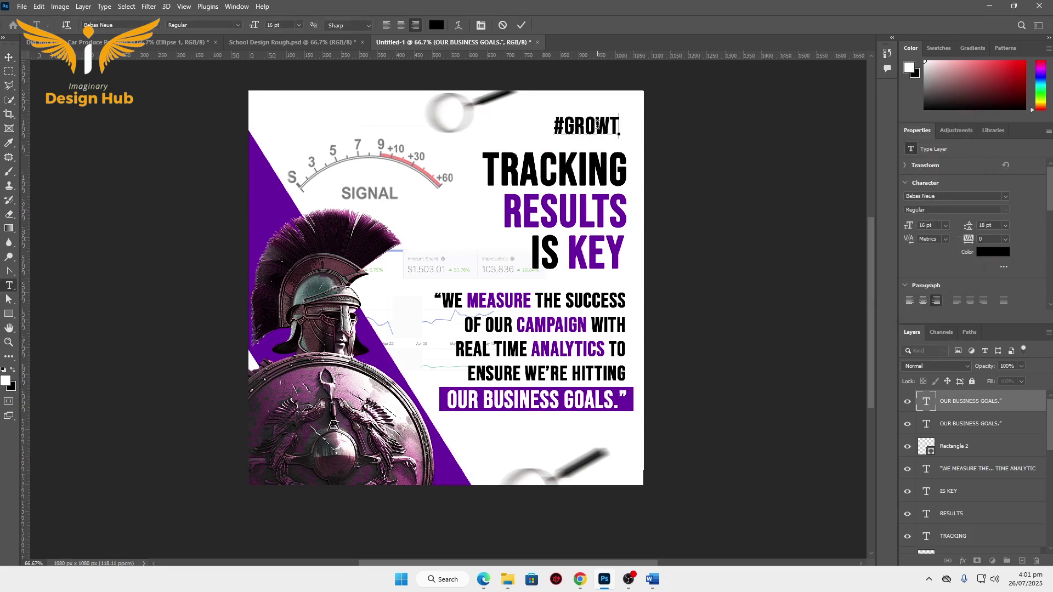
type("HWIT")
type("HU")
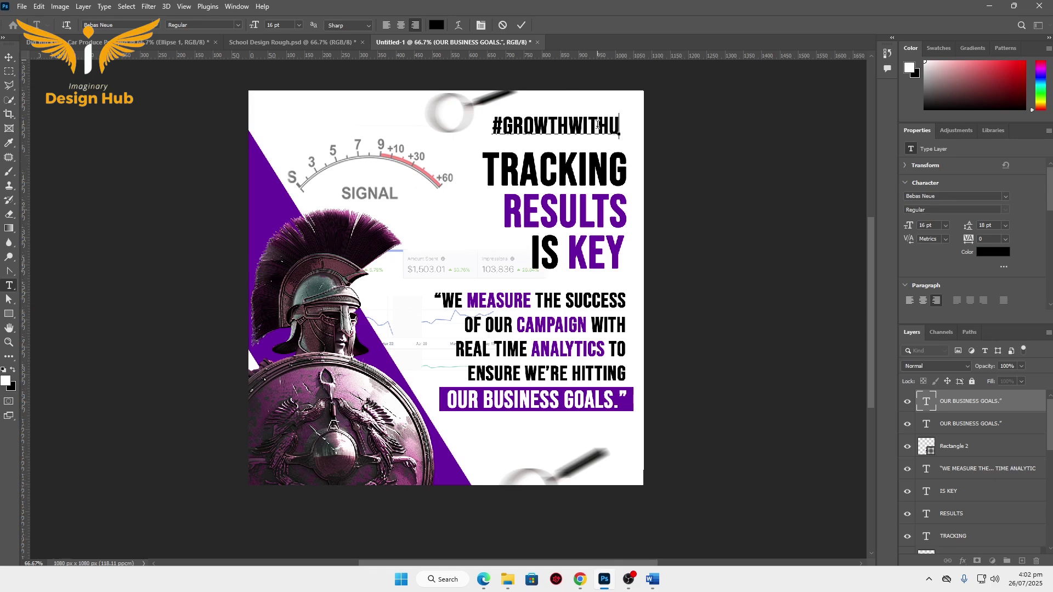
type("S")
left_click(12, 57)
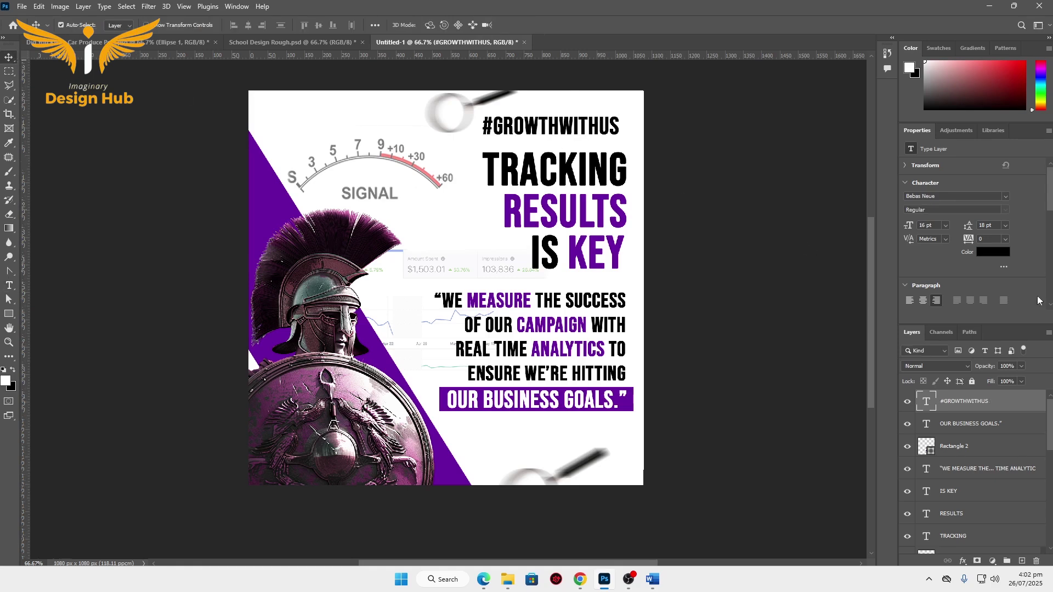
left_click(946, 225)
left_click(938, 276)
left_click_drag(588, 129, 603, 114)
scroll(609, 156, "up", 1)
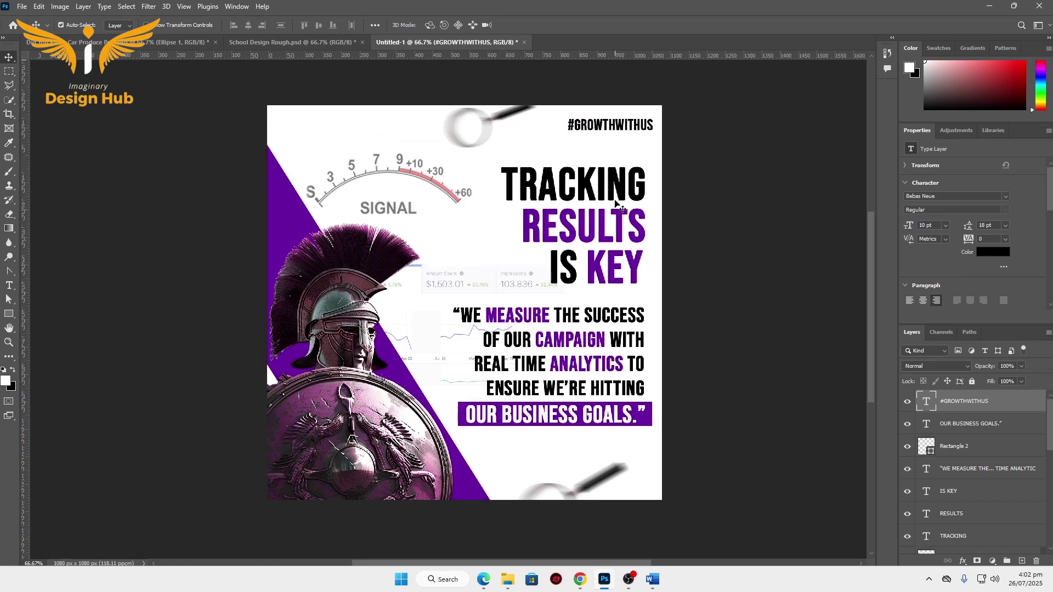
Place the paper-plane arrow image and shrink it beside the #GROWTHWITHUS hashtag.
left_click_drag(486, 131, 461, 132)
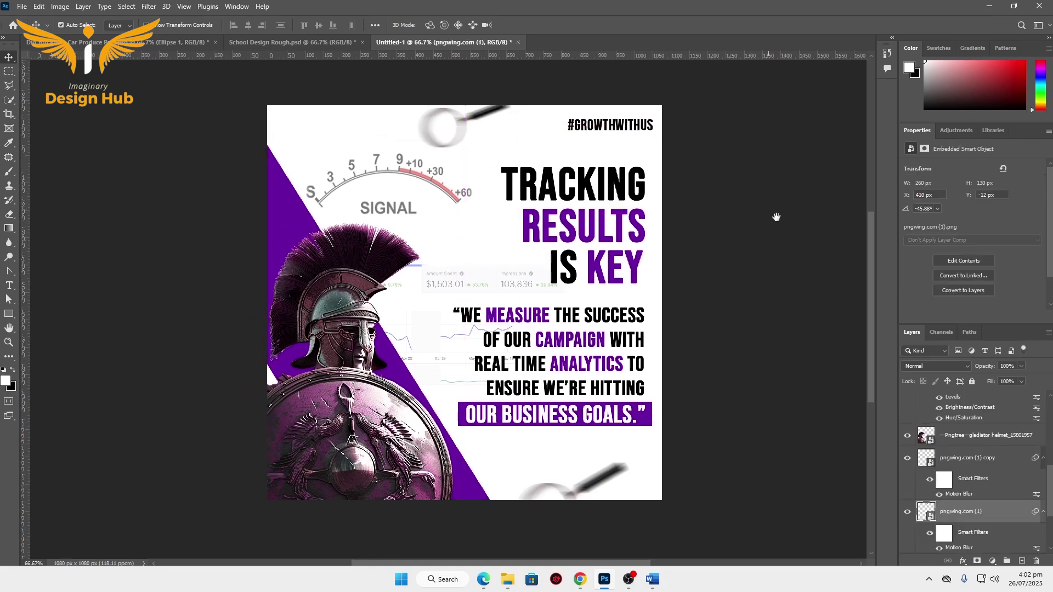
mouse_move(508, 579)
left_click(506, 519)
mouse_move(119, 103)
left_mouse_down()
mouse_move(124, 131)
mouse_move(276, 364)
left_mouse_up()
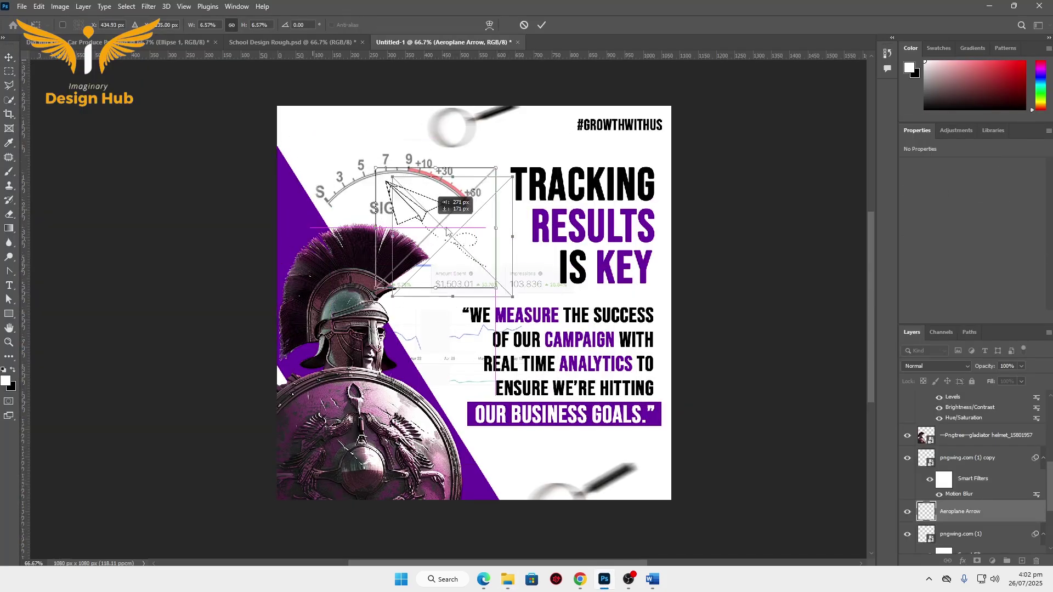
mouse_move(669, 495)
left_mouse_down()
mouse_move(491, 221)
mouse_move(565, 130)
left_mouse_up()
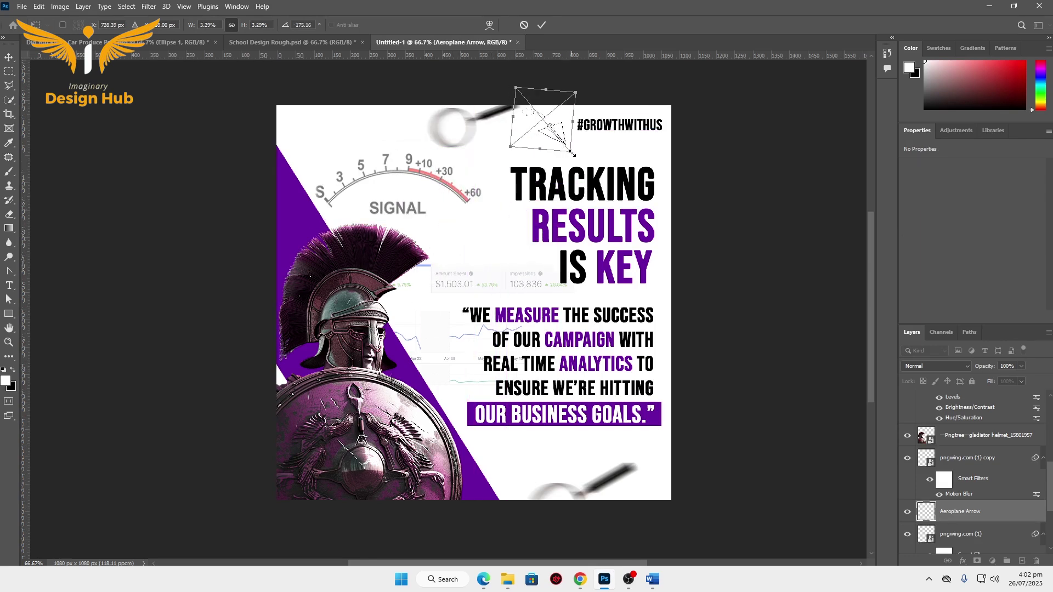
key("Return")
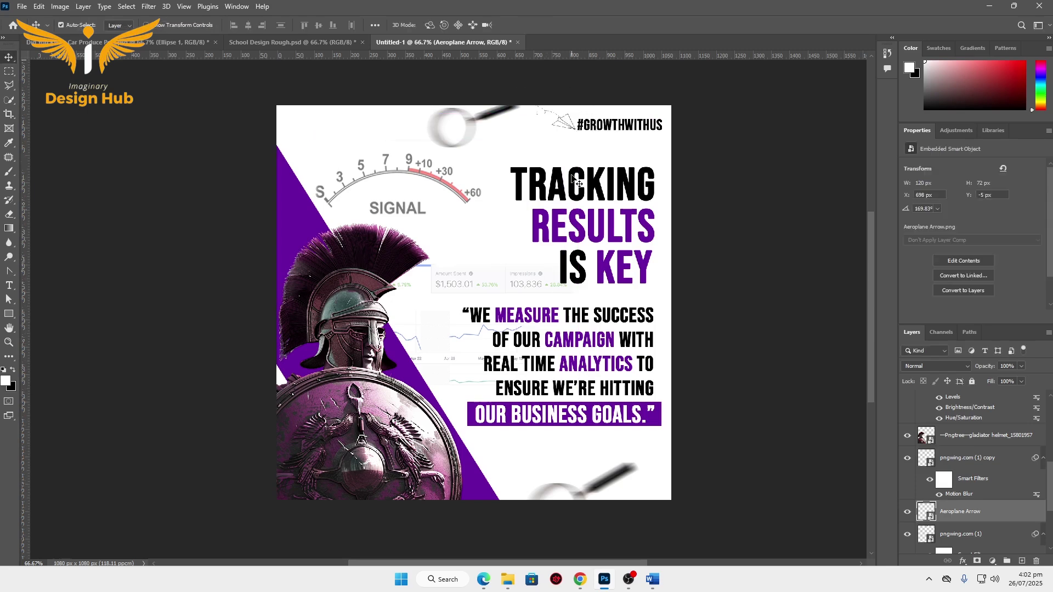
Nudge the arrow into place, deselect, and bring the location pin image onto the canvas.
left_click(420, 175)
left_click_drag(421, 174, 418, 176)
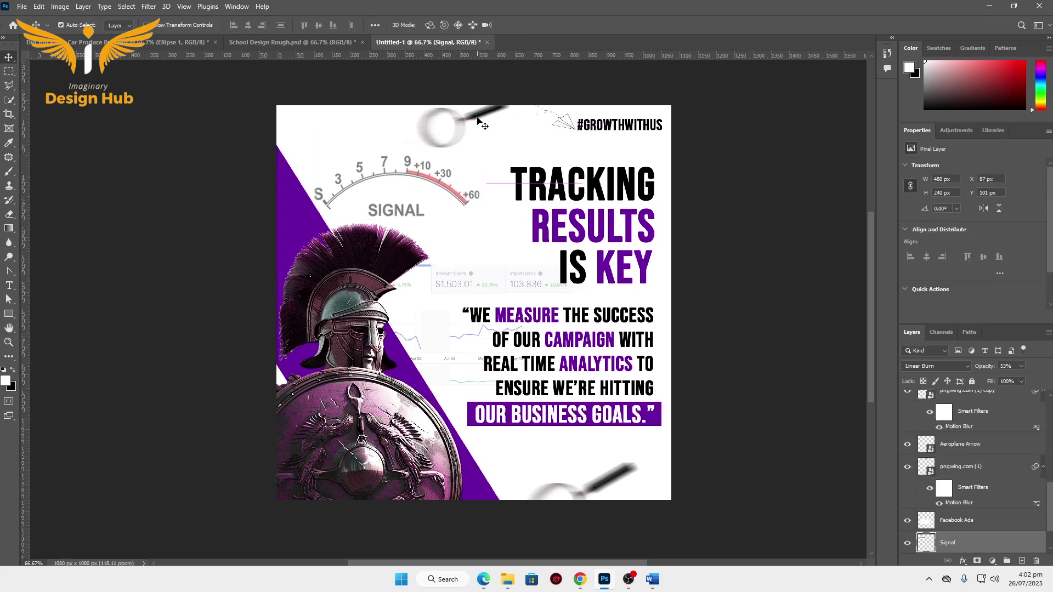
left_click(560, 122)
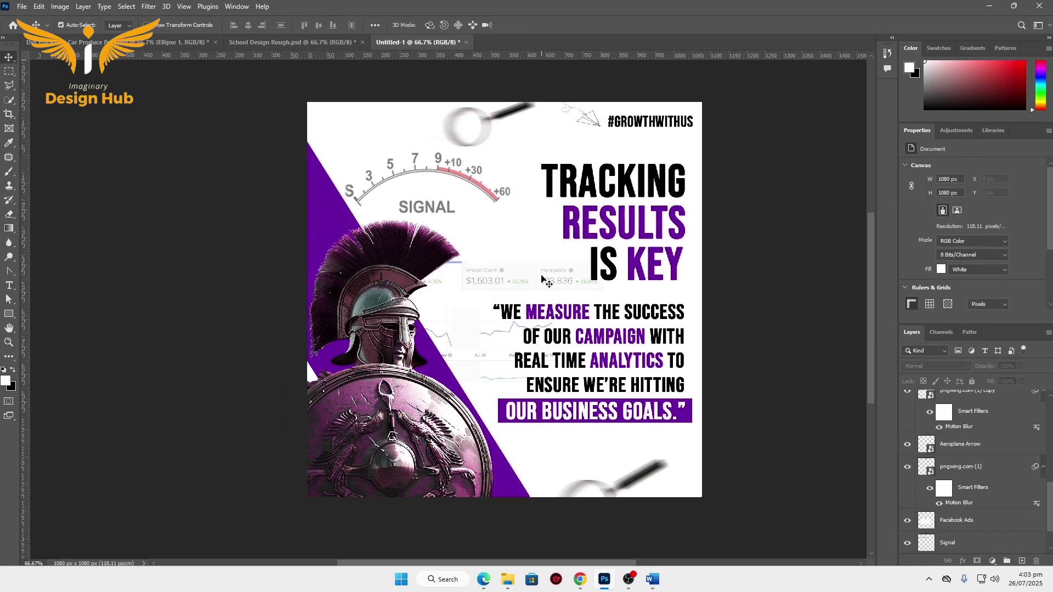
left_click(505, 558)
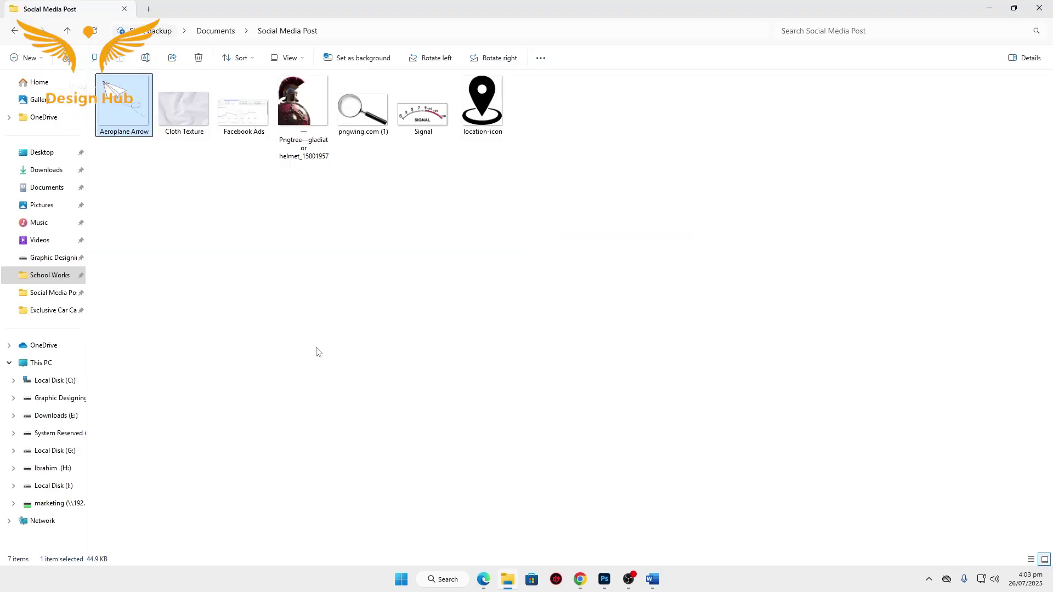
left_click_drag(482, 103, 524, 304)
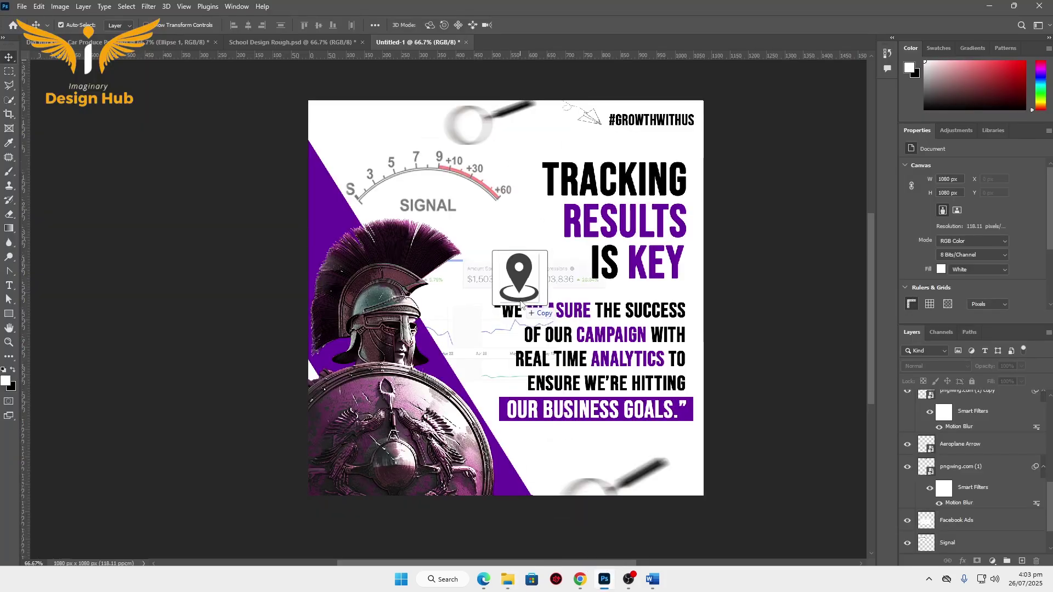
Scale the location pin down to icon size, just left of IS KEY.
mouse_move(689, 480)
left_mouse_down()
mouse_move(486, 218)
mouse_move(560, 263)
left_mouse_up()
key("Return")
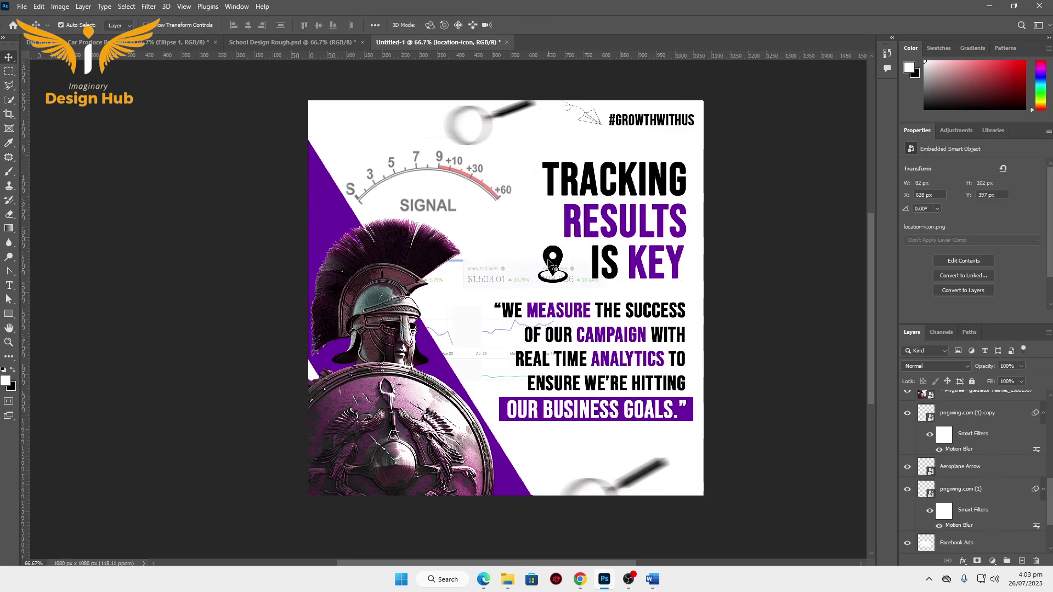
scroll(1007, 458, "up", 5)
scroll(1005, 448, "up", 3)
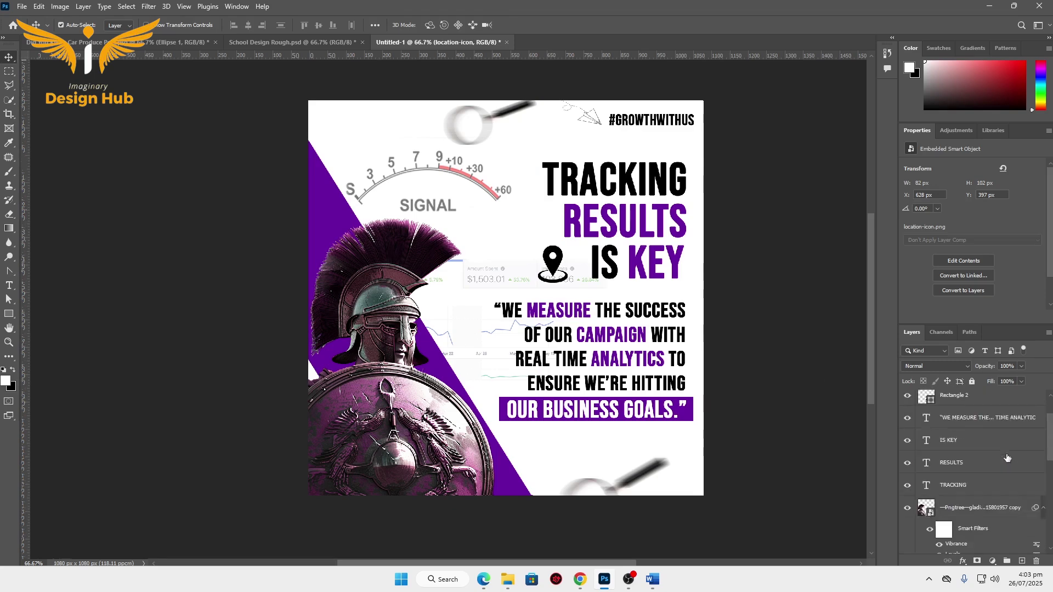
scroll(998, 431, "up", 5)
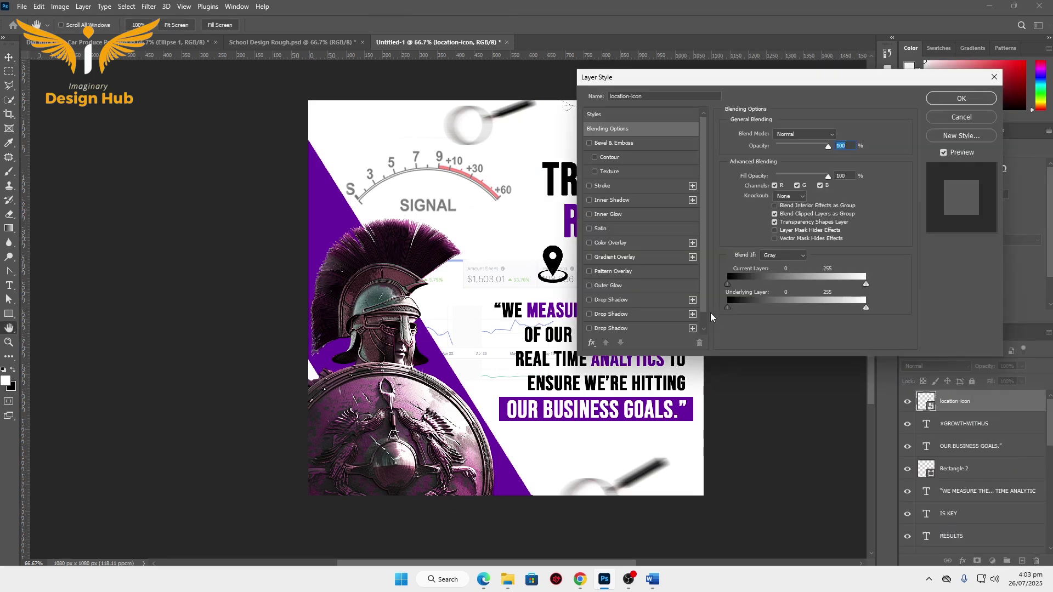
Give the location pin a #9600e4 Color Overlay and nudge it beside IS KEY.
left_click_drag(664, 85, 824, 95)
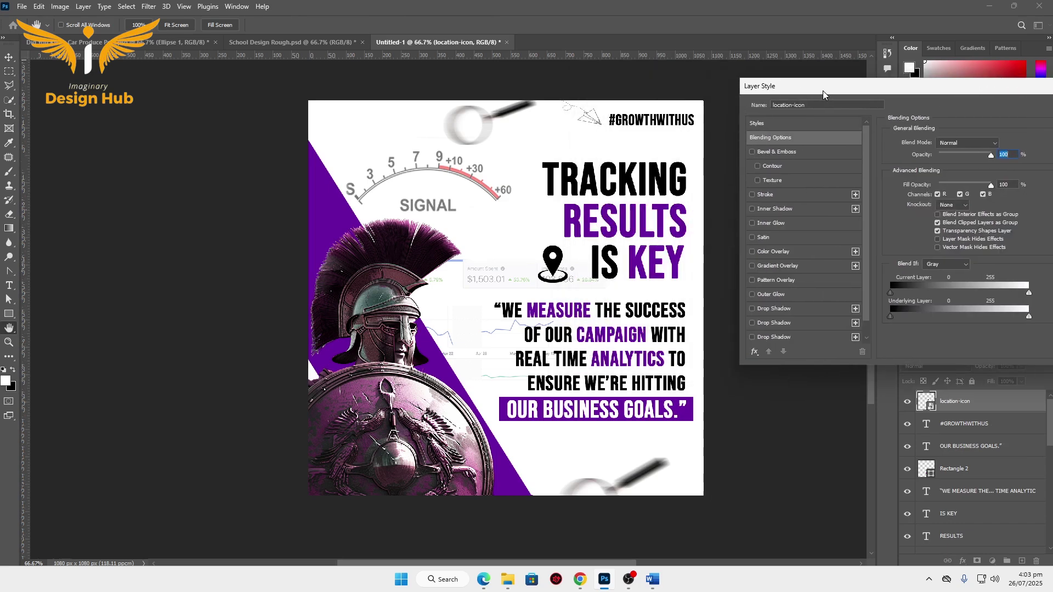
left_click(772, 252)
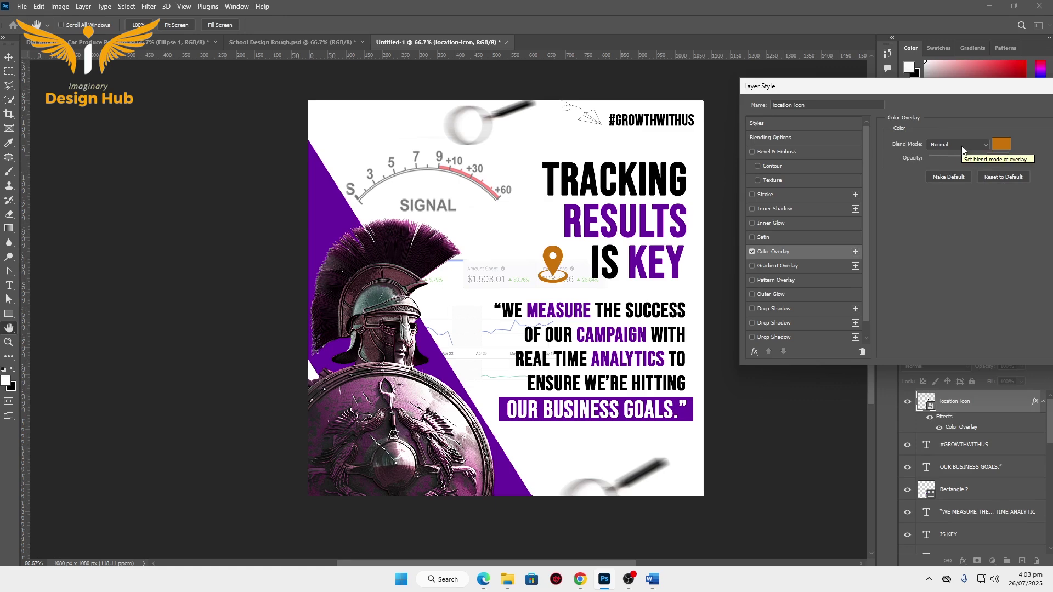
left_click(1001, 146)
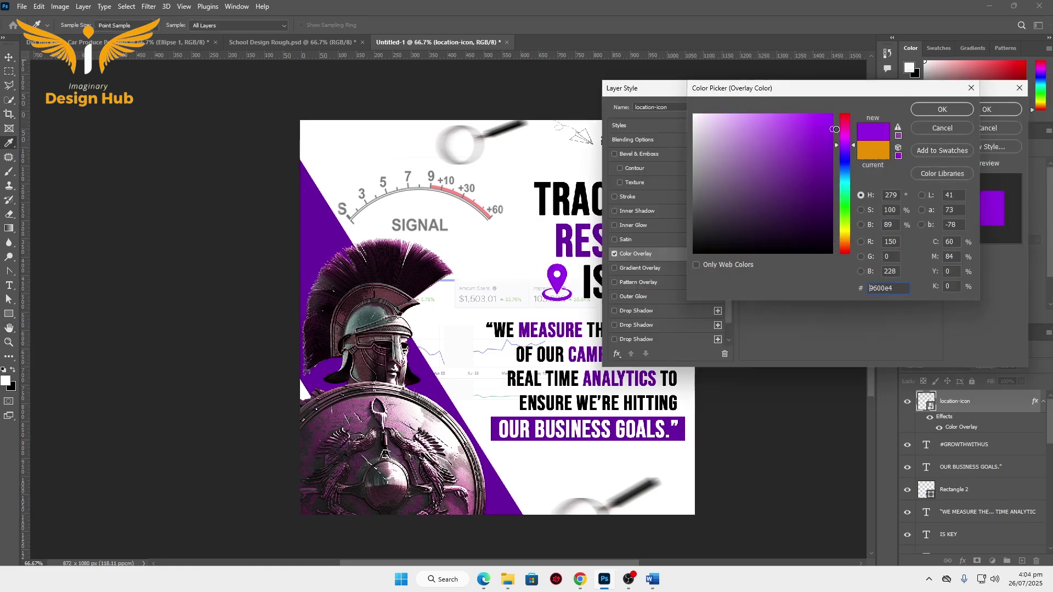
left_click(943, 110)
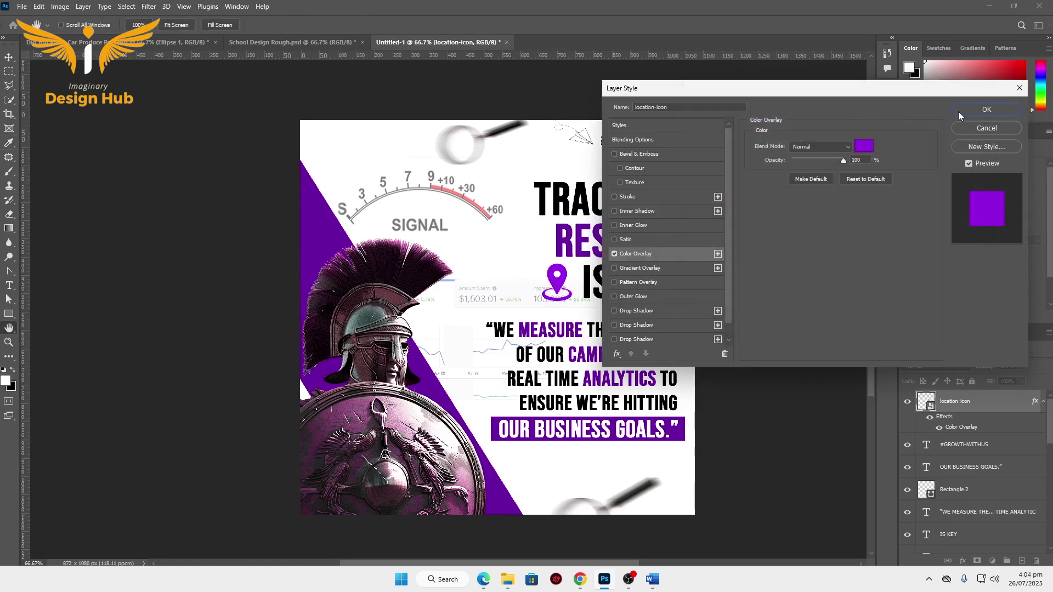
left_click(983, 110)
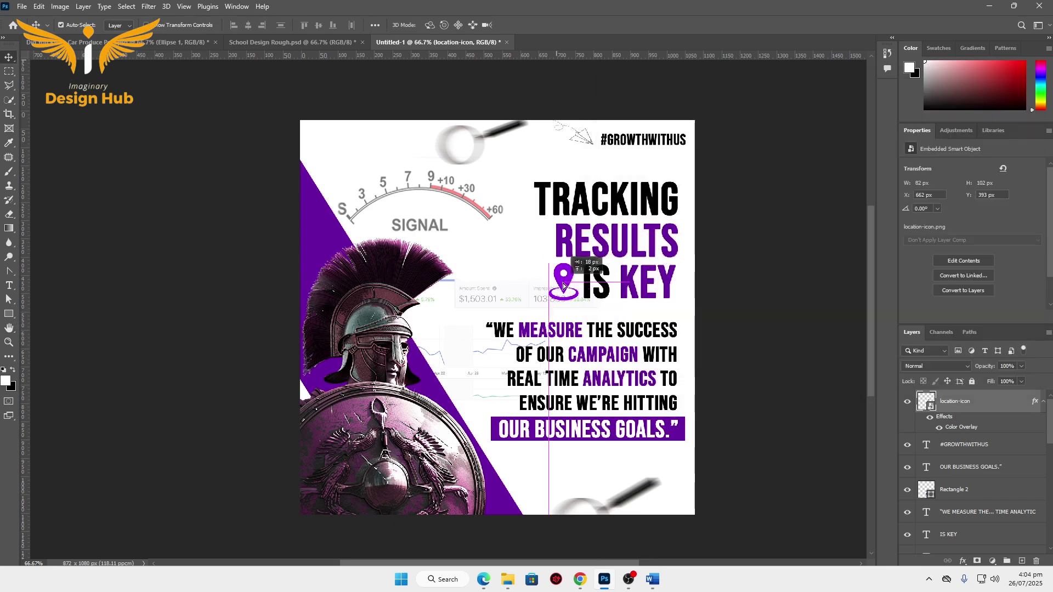
left_click_drag(562, 292, 562, 289)
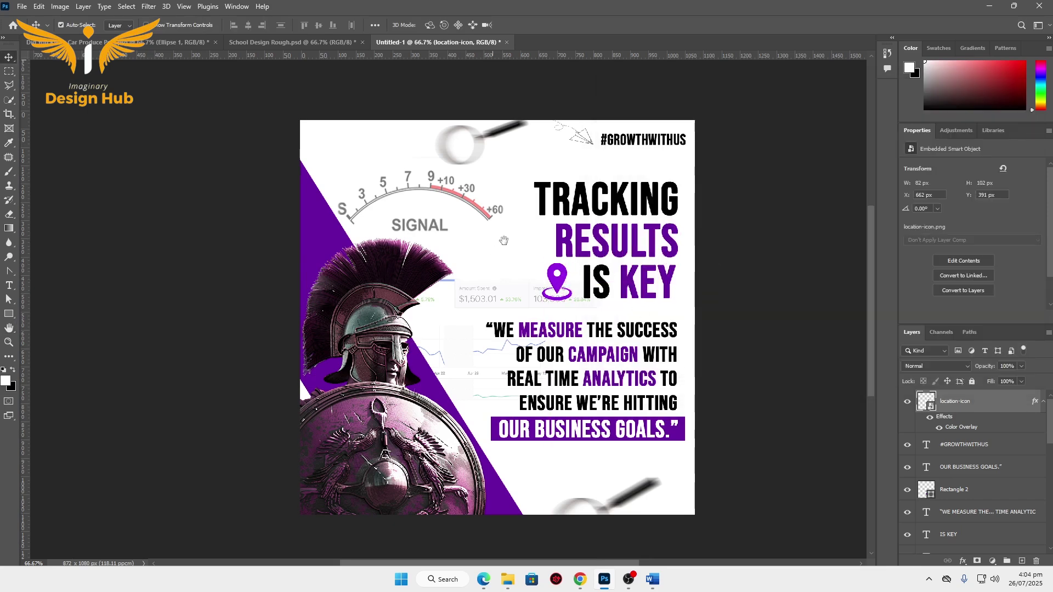
key("z")
left_click(521, 295, "alt")
left_click(521, 295, "alt")
key("v")
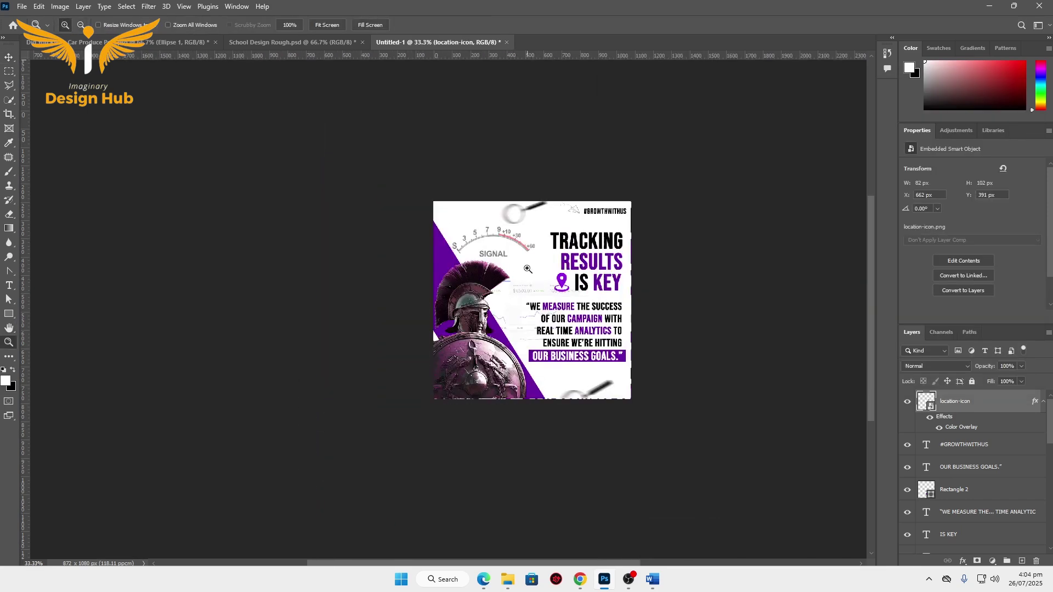
key("ctrl+plus")
key("ctrl+plus")
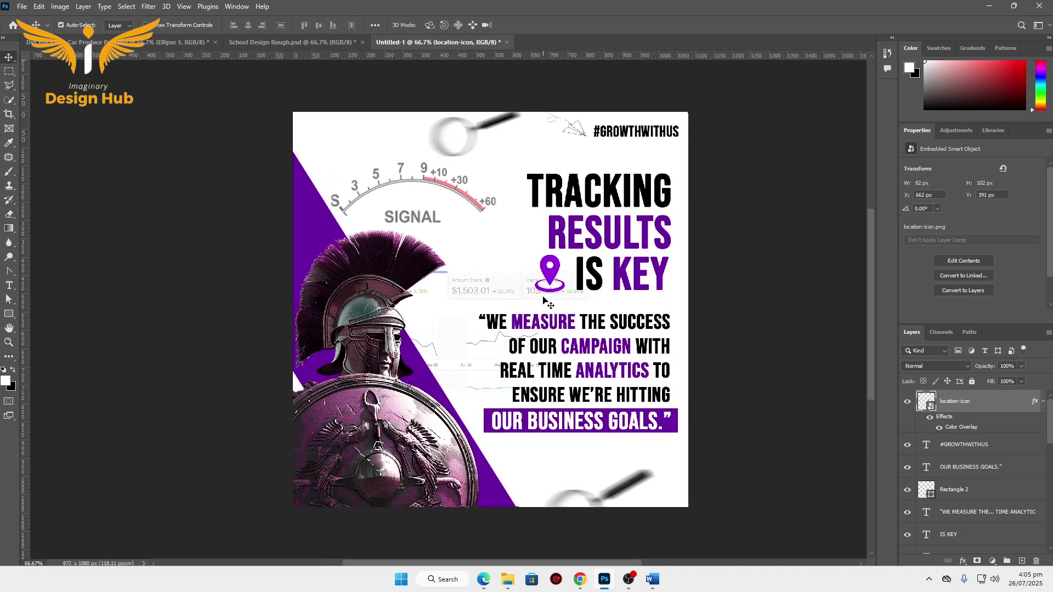
Place the Cloth Texture image and stretch it to cover the whole canvas.
left_click(508, 579)
left_click(182, 116)
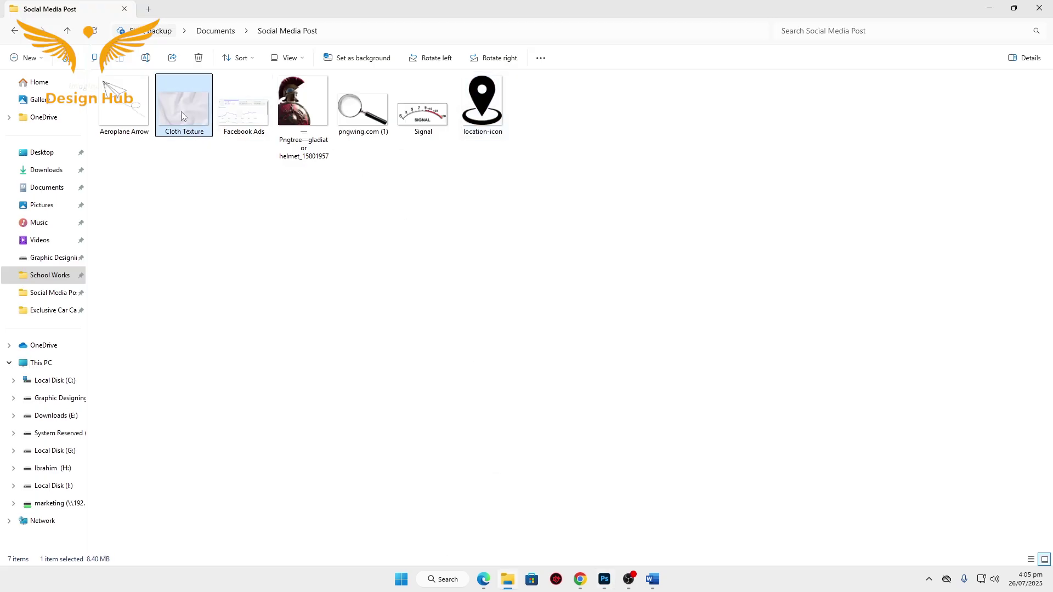
mouse_move(176, 105)
left_mouse_down()
mouse_move(605, 582)
mouse_move(489, 400)
left_mouse_up()
left_click_drag(490, 442, 503, 509)
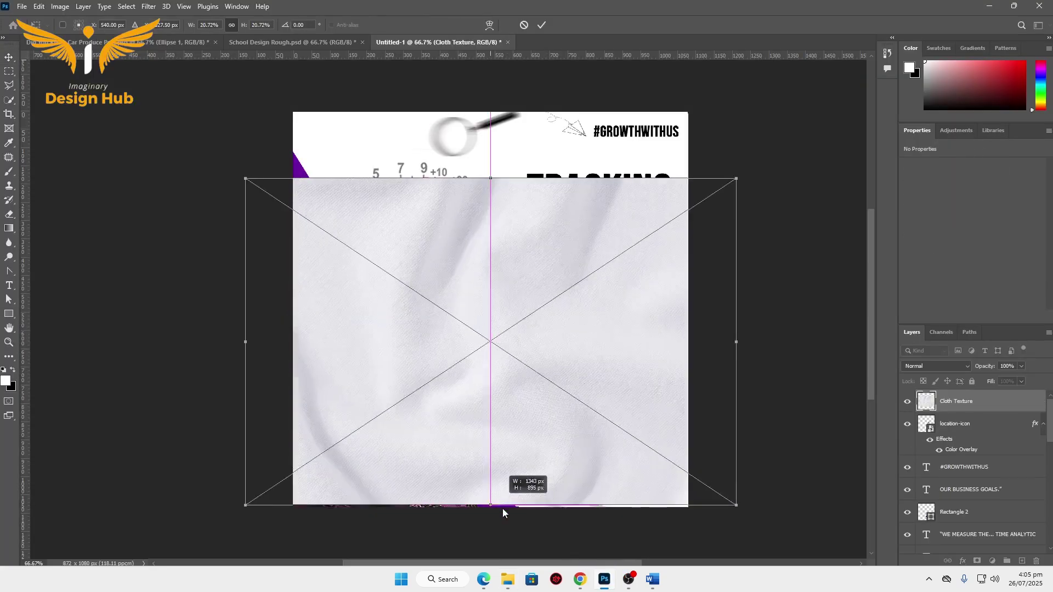
left_click_drag(491, 176, 490, 112)
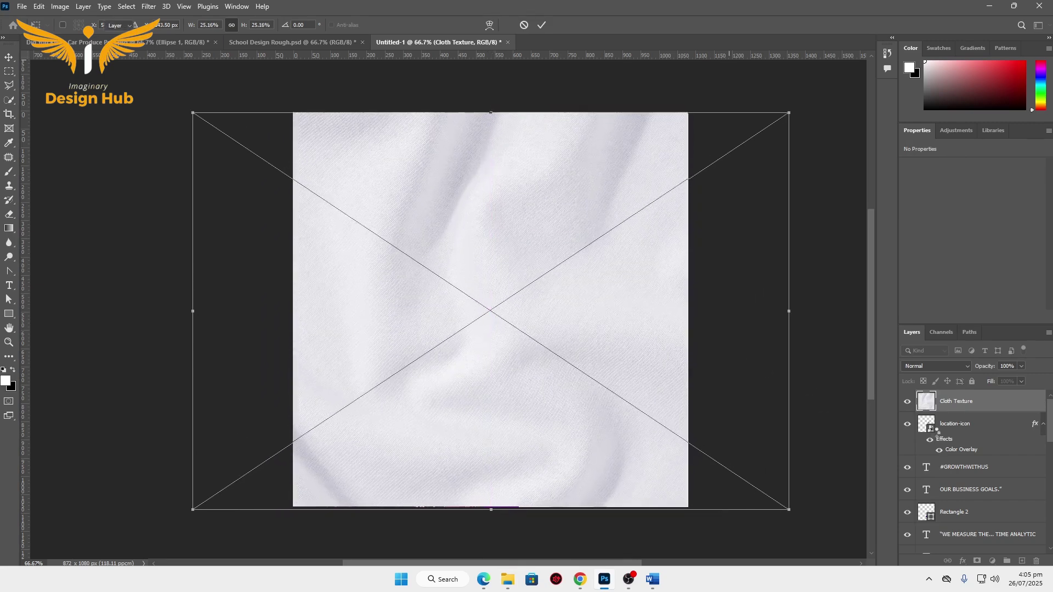
key("Return")
Move the Cloth Texture layer beneath Rectangle 1 in the layer stack.
left_click_drag(958, 401, 975, 570)
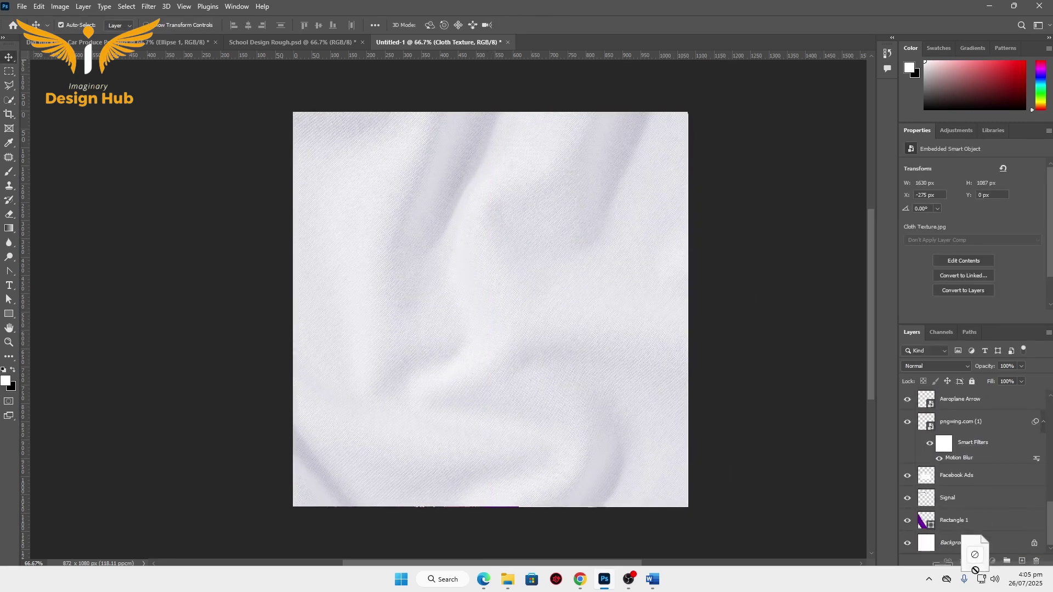
left_click_drag(975, 570, 964, 514)
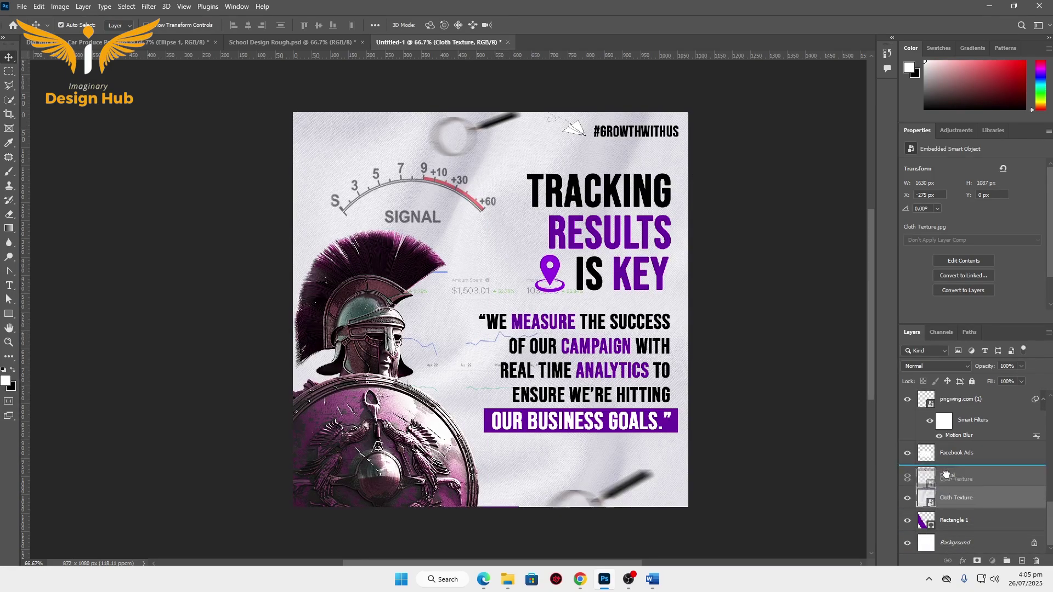
left_click_drag(948, 498, 959, 531)
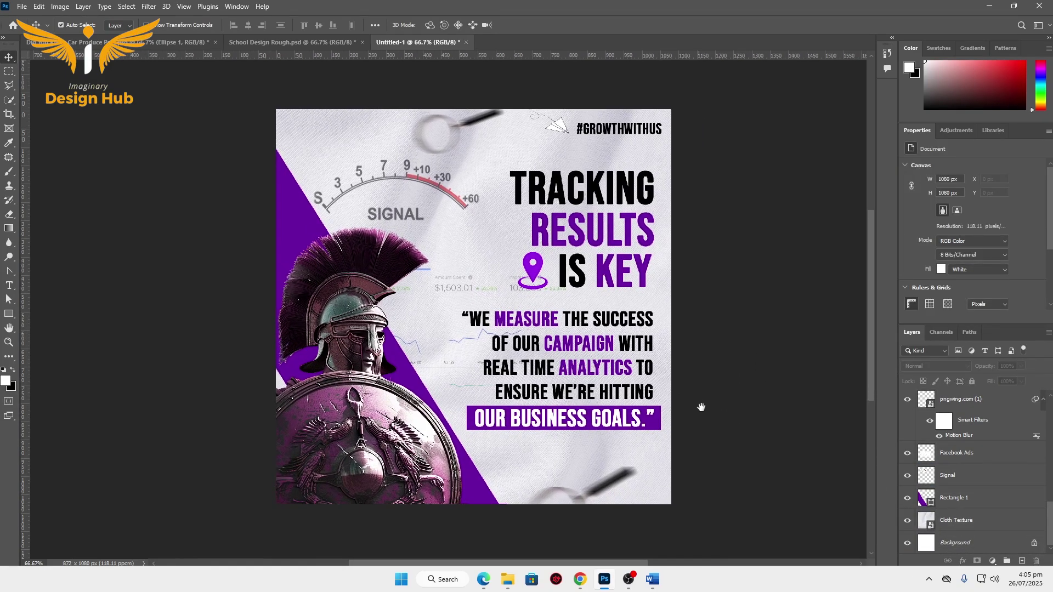
scroll(971, 461, "up", 3)
Hide the gladiator helmet layers and add 36 pt DEVIL text on the band.
left_click(980, 401)
left_click_drag(908, 401, 907, 486)
left_click(11, 288)
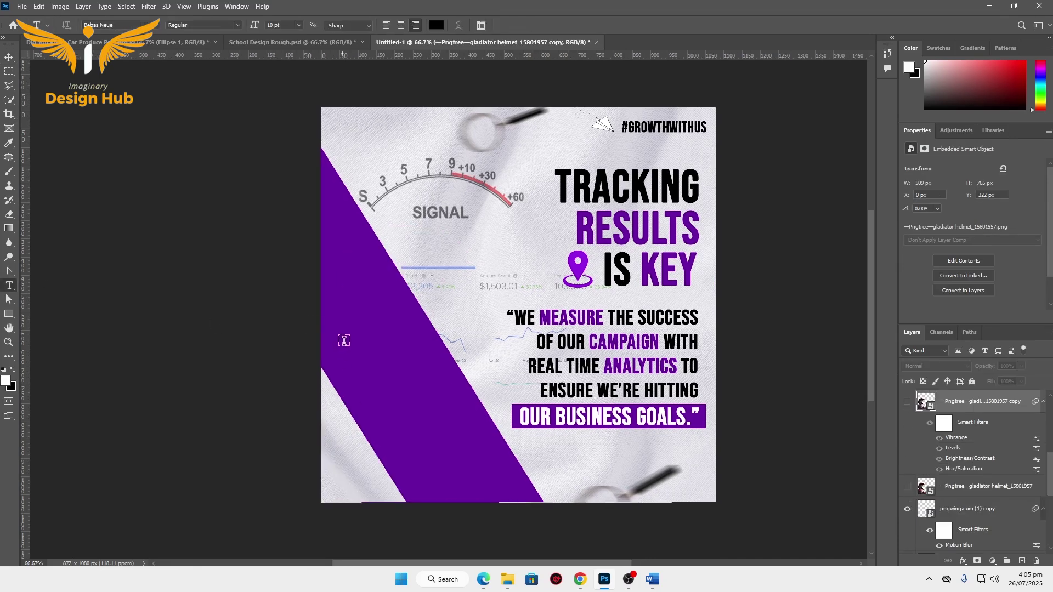
left_click(342, 338)
type("DEVIL")
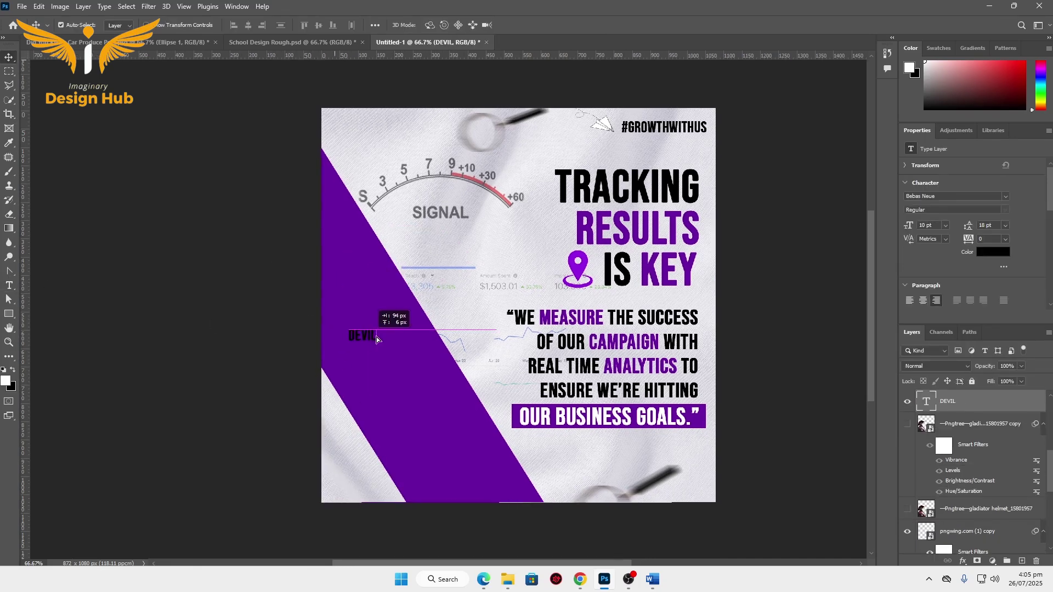
left_click(945, 225)
left_click(929, 348)
key("ctrl+Return")
Move DEVIL onto the purple band and rotate it to follow the band's angle.
left_click_drag(529, 331, 422, 343)
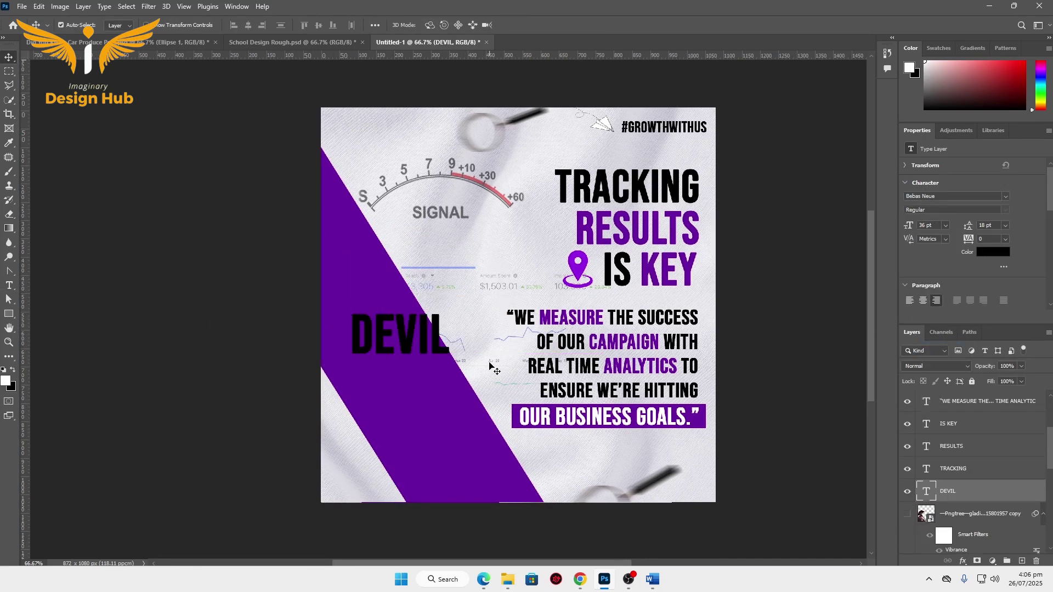
key("ctrl+t")
left_click_drag(495, 341, 370, 286)
key("Return")
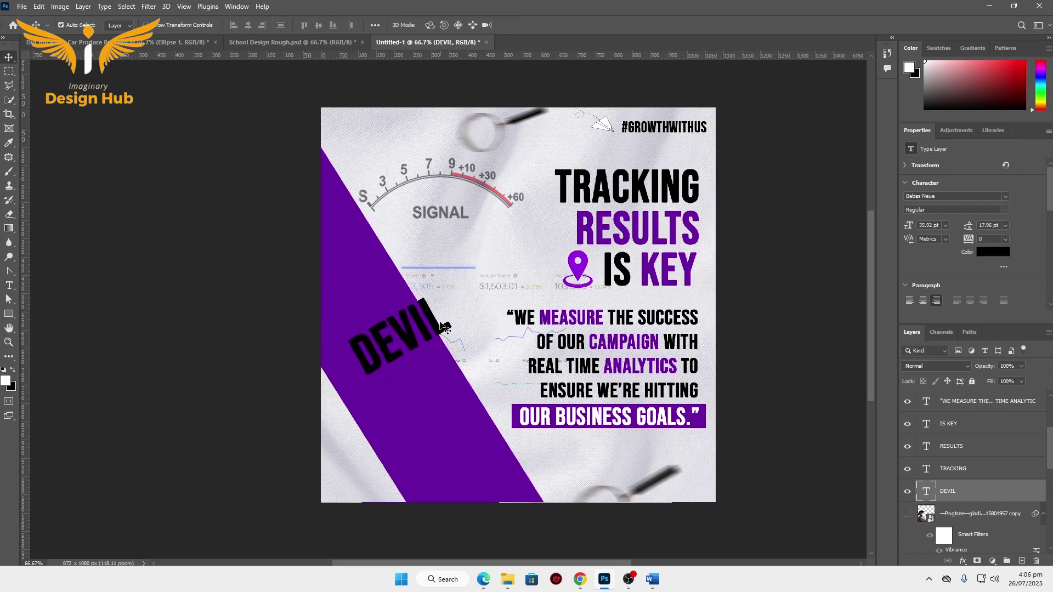
left_click_drag(395, 333, 366, 323)
Make DEVIL white at about 20% opacity and place it behind the gladiator layers.
left_click(994, 252)
left_click(684, 109)
left_click(940, 110)
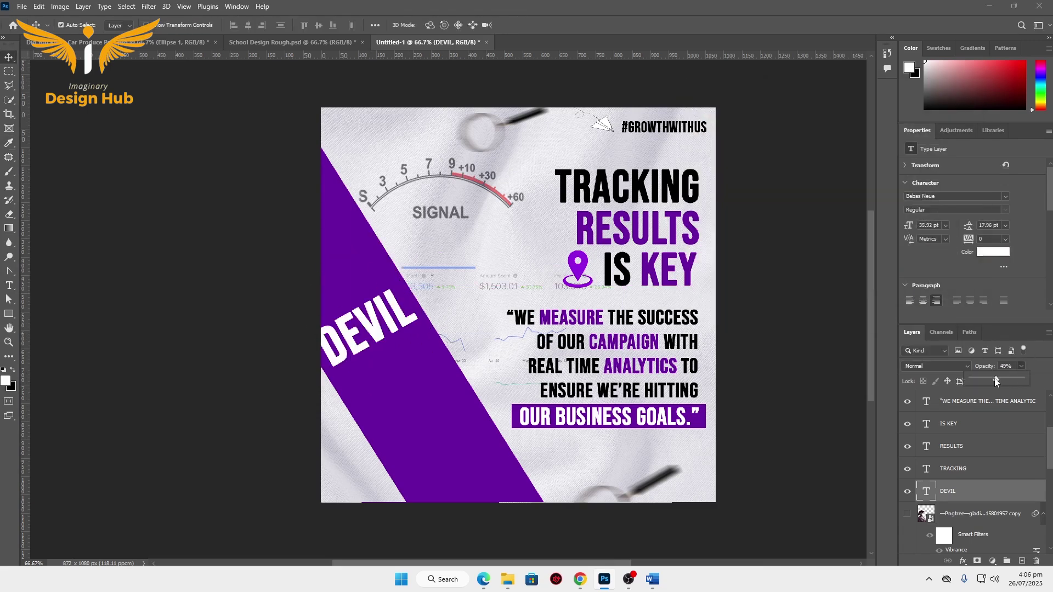
left_click_drag(995, 380, 981, 380)
mouse_move(370, 330)
left_mouse_down()
mouse_move(341, 314)
mouse_move(430, 360)
mouse_move(415, 446)
mouse_move(422, 434)
mouse_move(494, 478)
left_mouse_up()
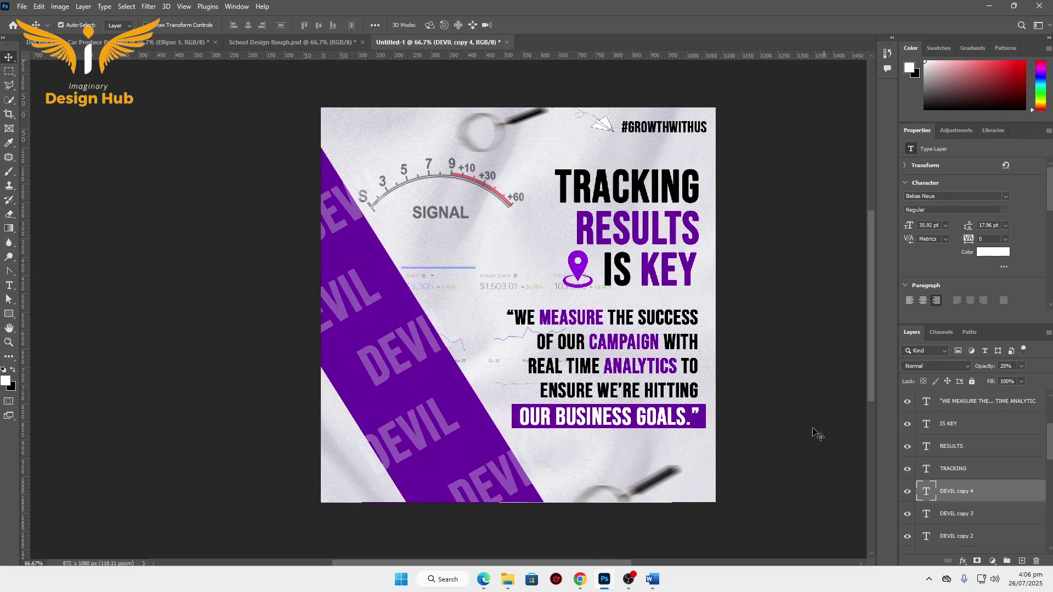
scroll(977, 460, "down", 3)
left_click_drag(977, 495, 977, 448)
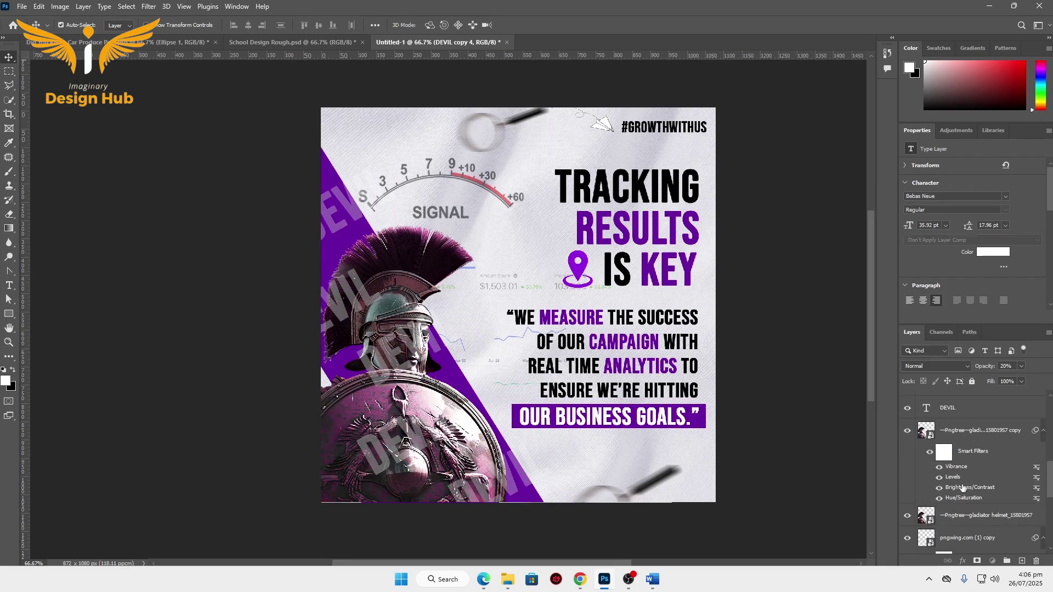
left_click_drag(951, 365, 977, 485)
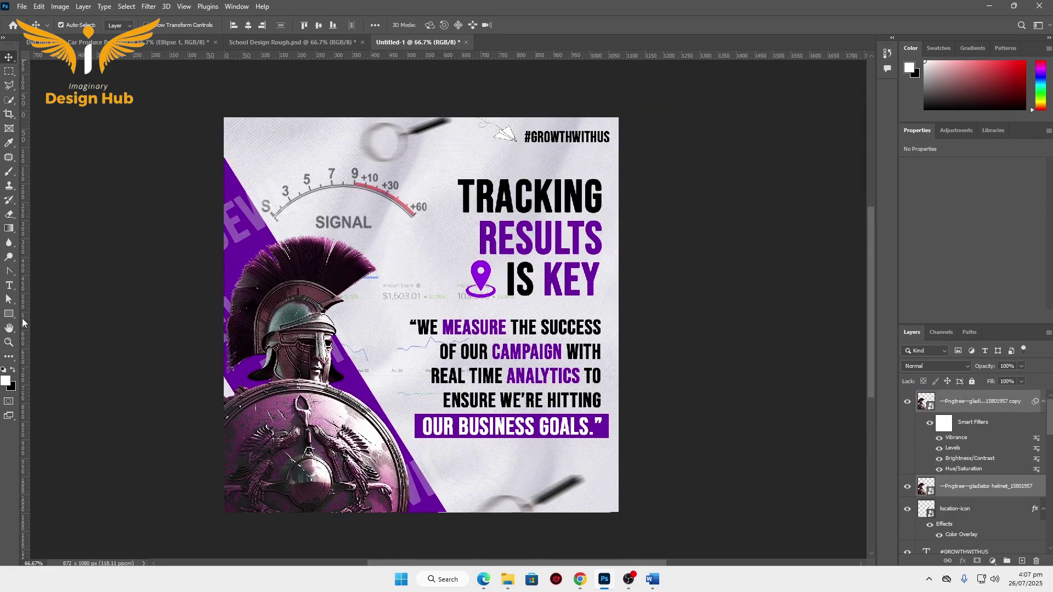
Draw a rectangle at the canvas top-left corner and set its fill to purple.
left_click(9, 317)
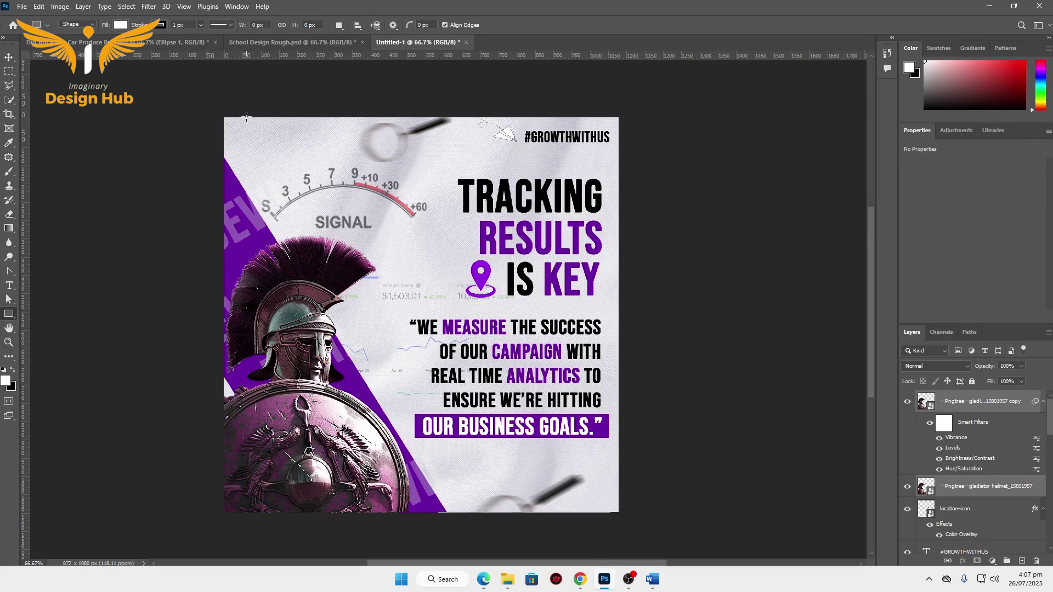
left_click_drag(246, 117, 310, 174)
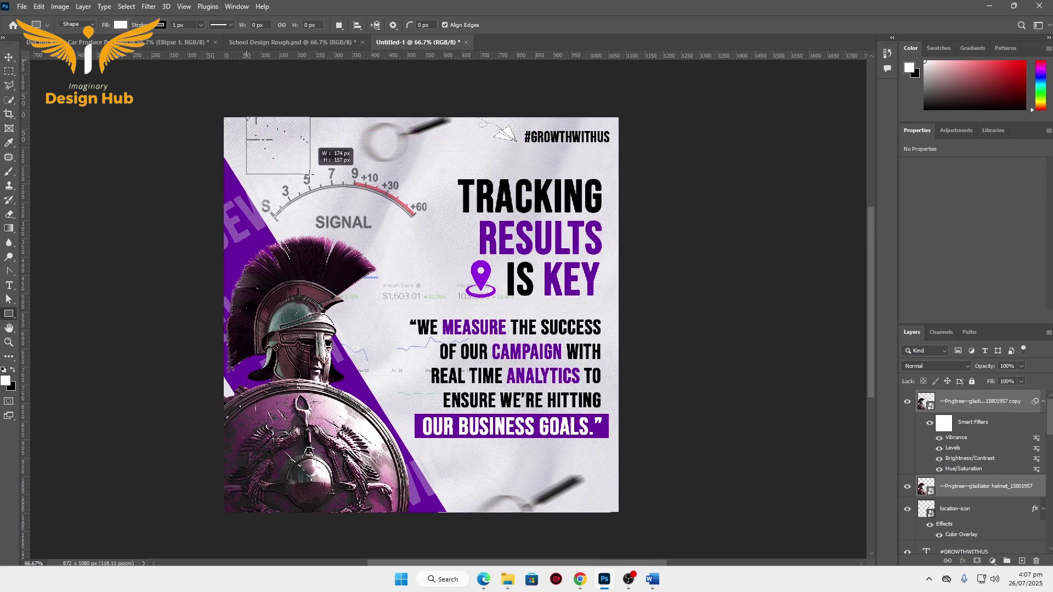
left_click_drag(309, 174, 315, 176)
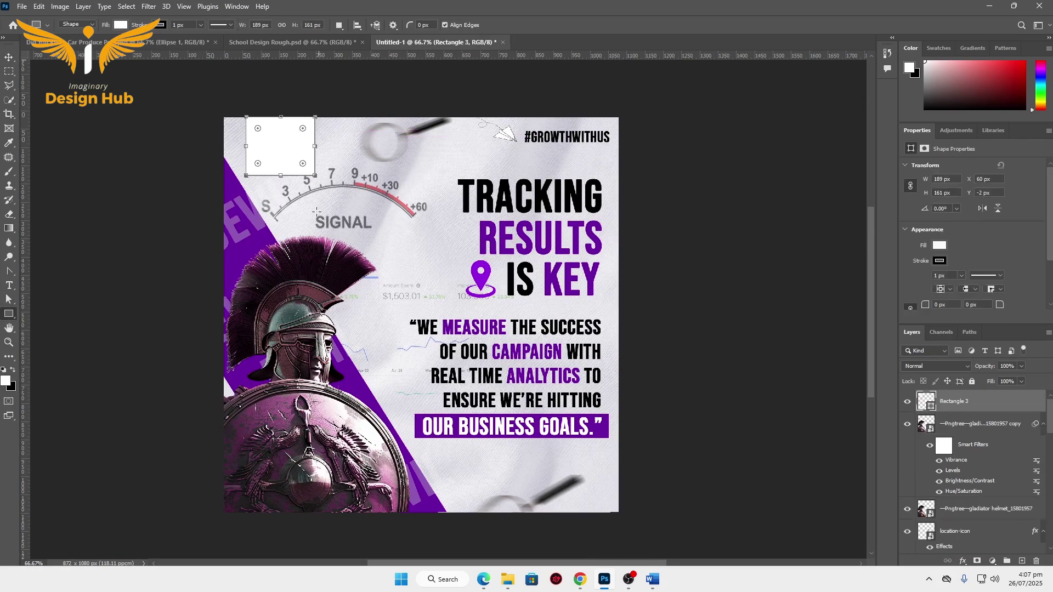
left_click(943, 260)
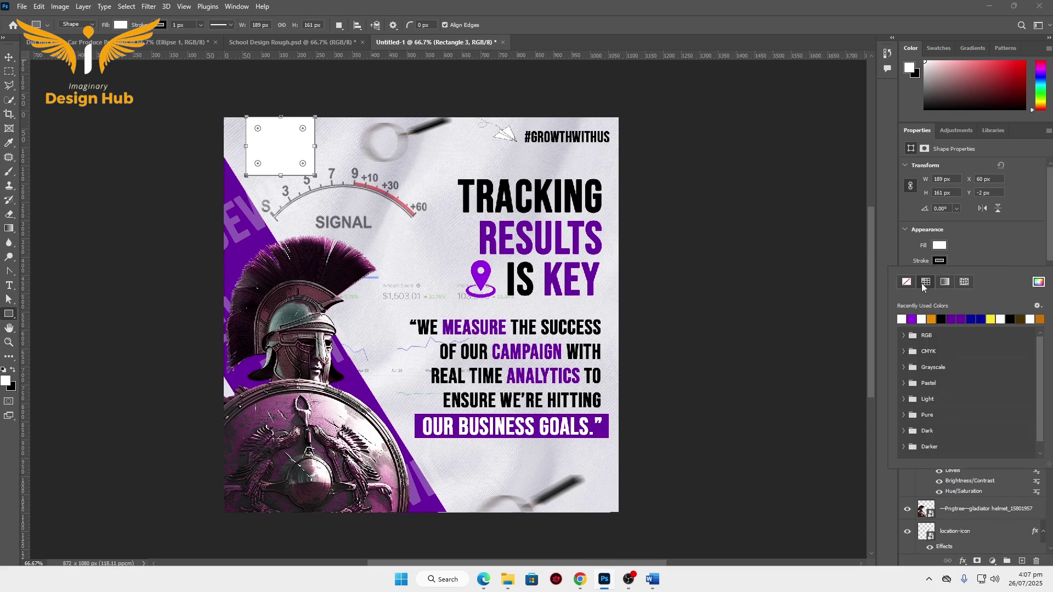
left_click(939, 247)
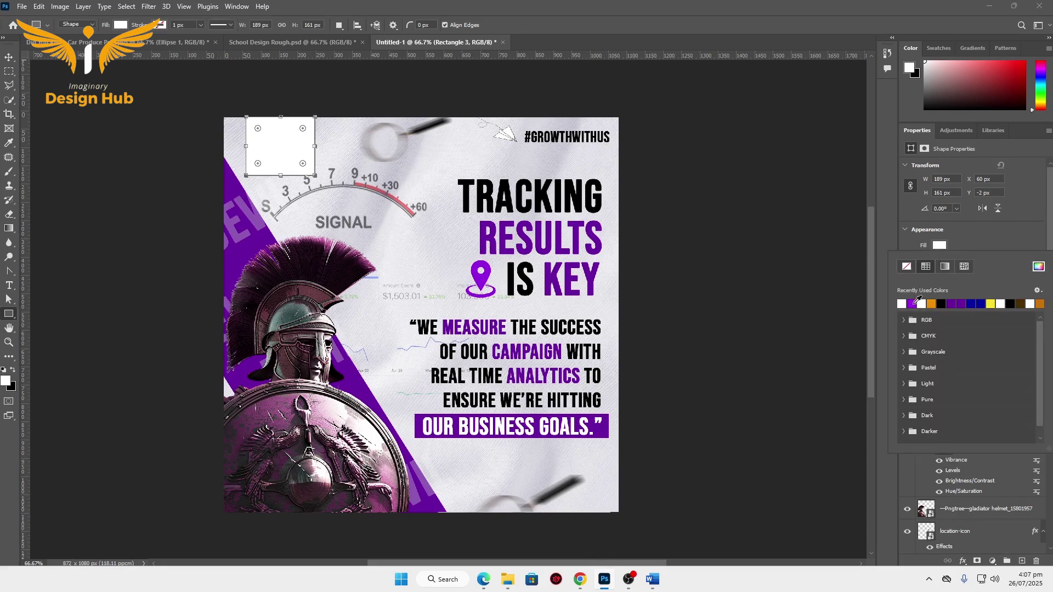
left_click(955, 304)
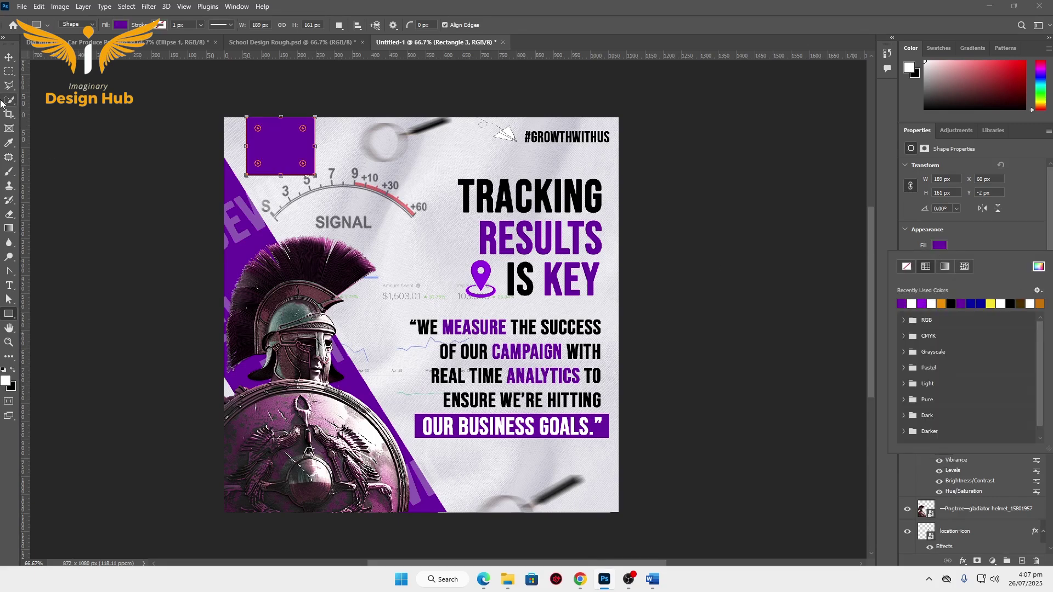
left_click(9, 57)
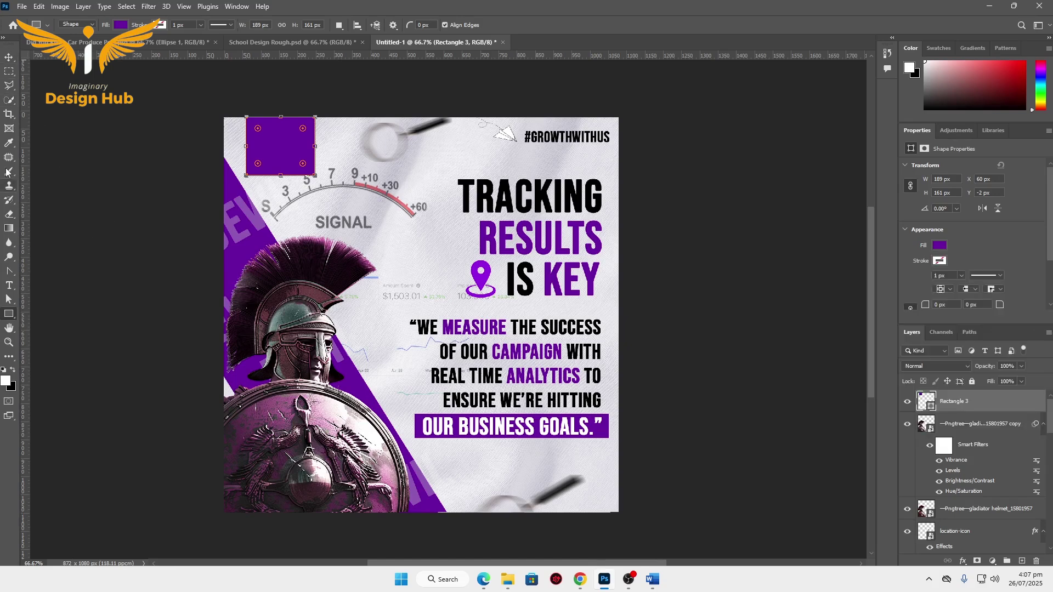
Add a bottom-centre anchor to the rectangle with the Pen tool and pull it down.
left_click(9, 276)
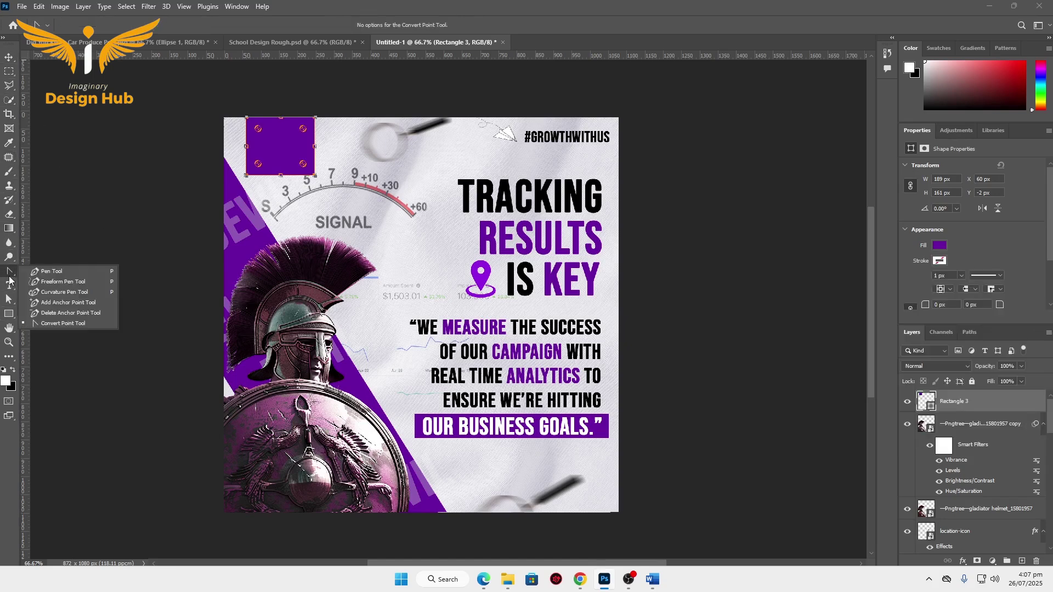
left_click(51, 271)
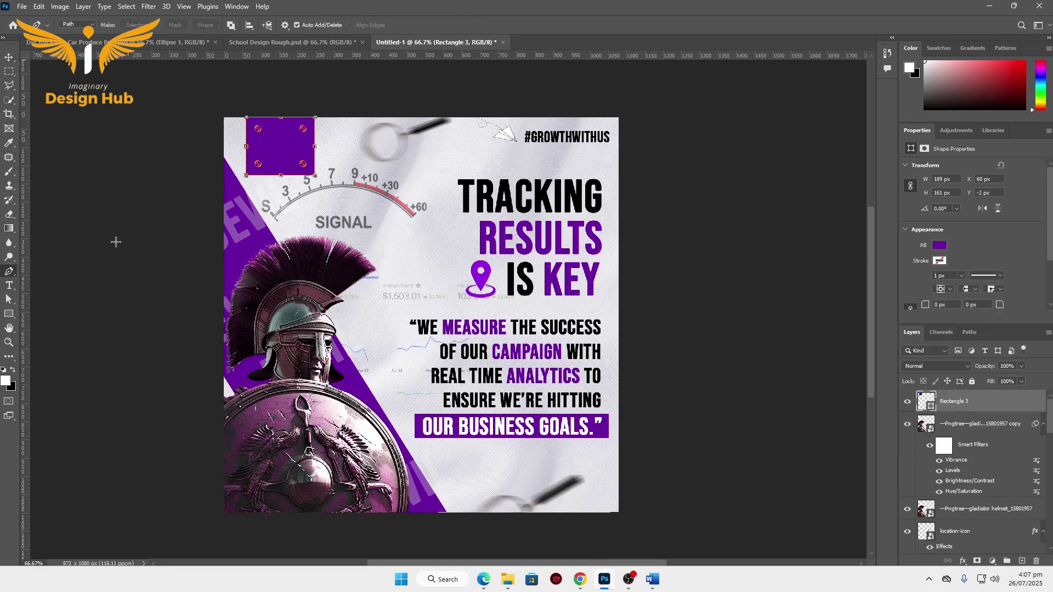
left_click(282, 184)
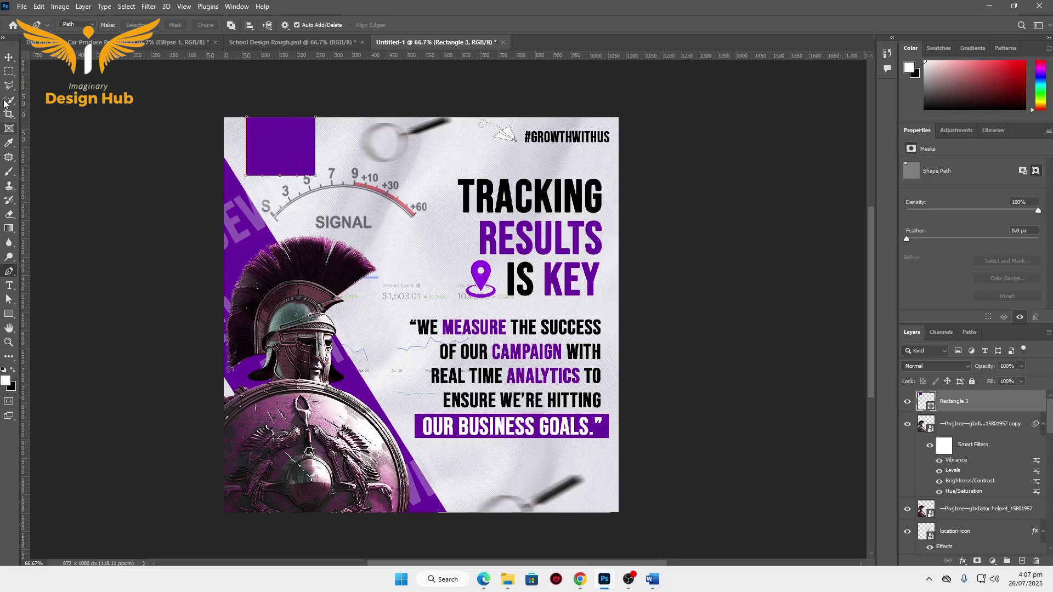
left_click(10, 301)
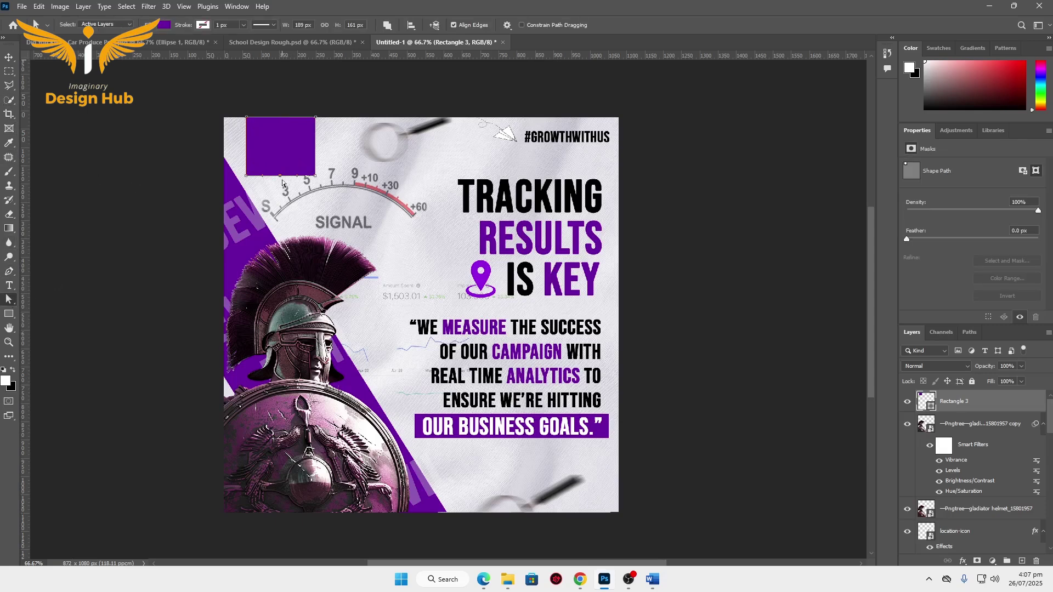
left_click_drag(281, 178, 283, 200)
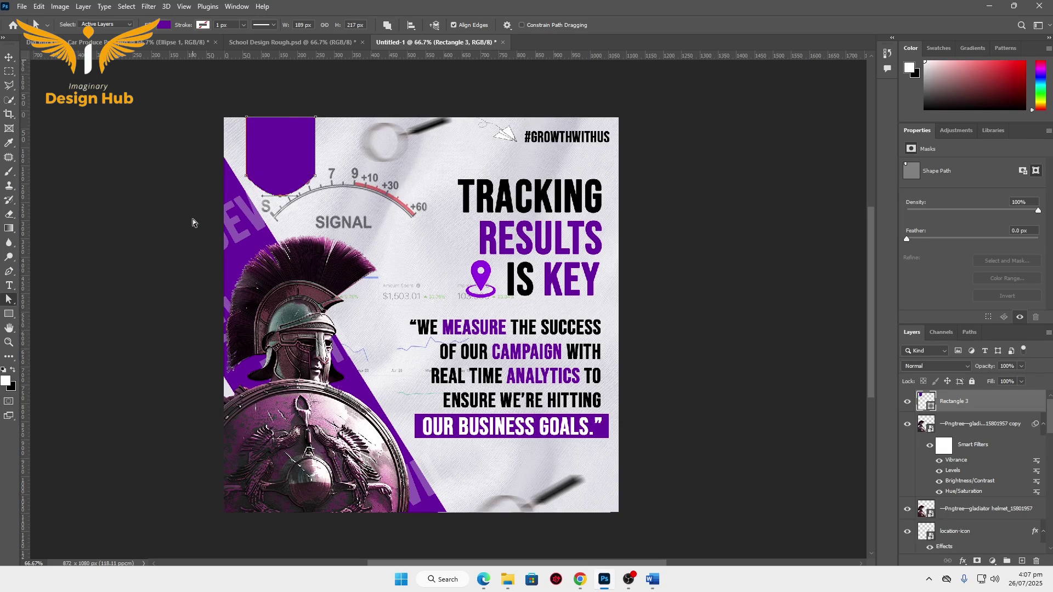
Turn the pulled-down anchor into a sharp V point with the Convert Point Tool.
right_click(12, 301)
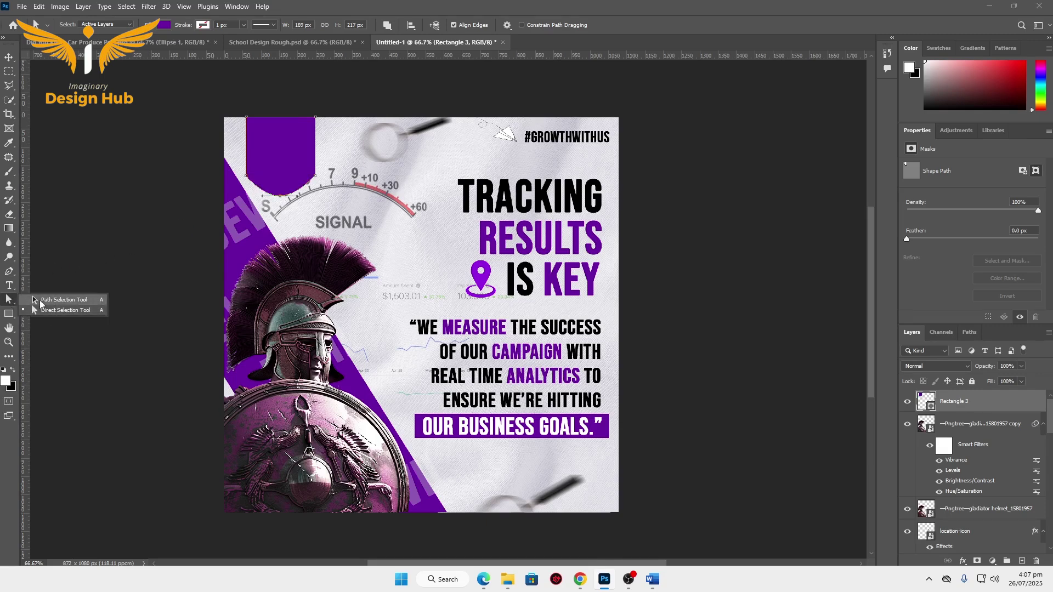
right_click(10, 271)
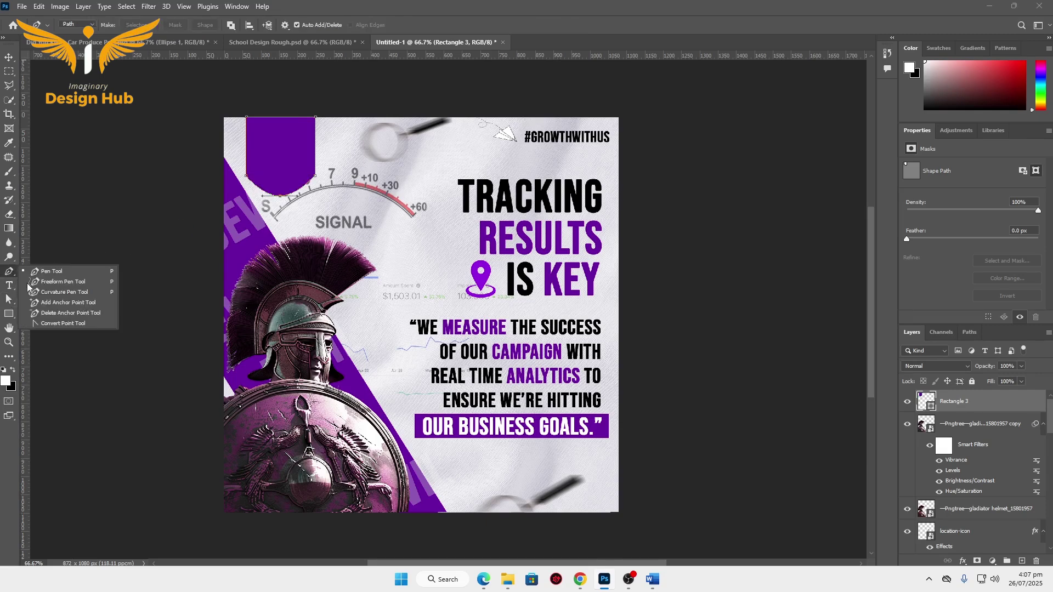
left_click(66, 322)
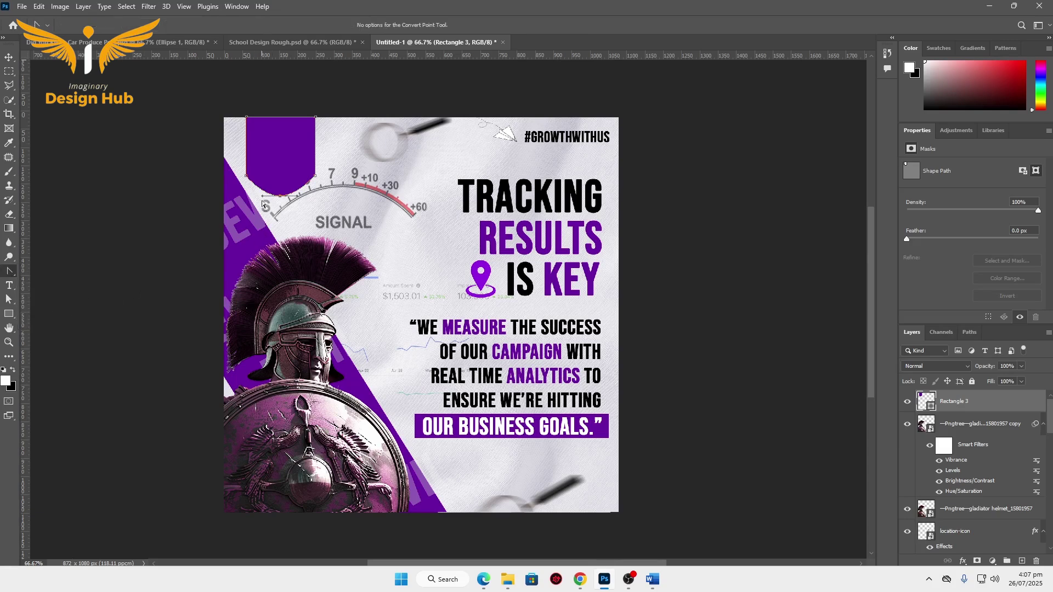
left_click(280, 198)
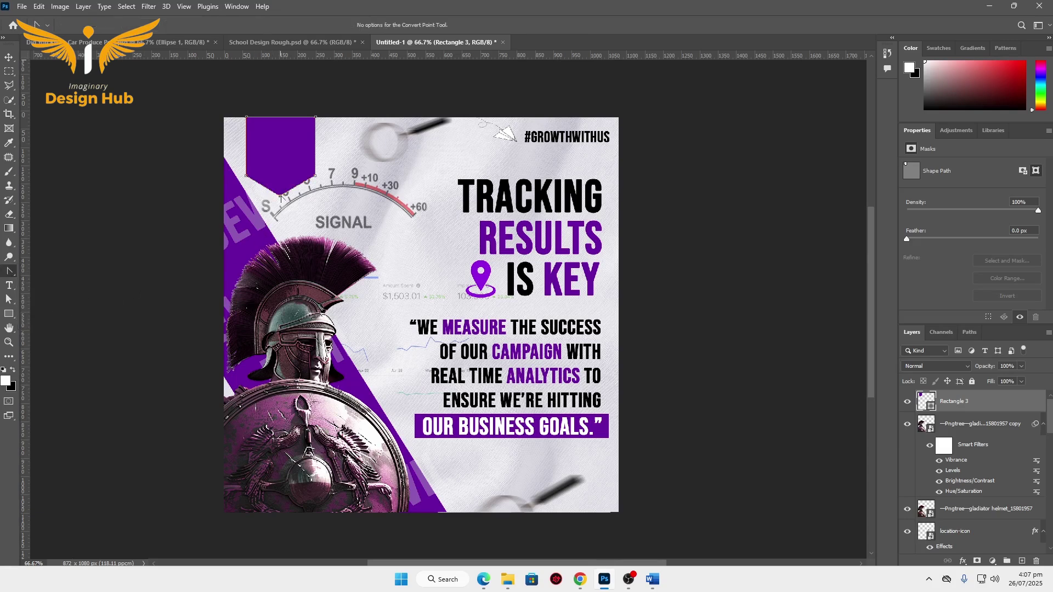
left_click(9, 56)
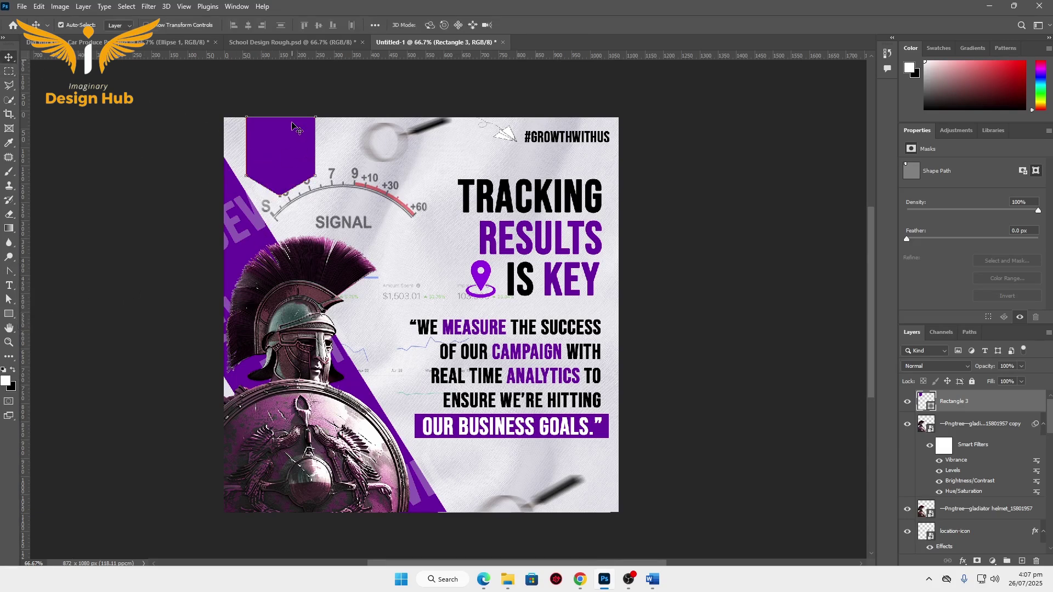
Resize the purple ribbon tab to make it shorter.
key("ctrl+t")
key("Return")
key("ctrl+t")
left_click_drag(281, 196, 309, 214)
key("Return")
Copy the #GROWTHWITHUS text, reword it to LOGO HERE, and move it into the tab.
mouse_move(585, 160)
left_mouse_down("alt")
mouse_move(329, 175)
mouse_move(344, 158)
left_mouse_up("alt")
double_click(344, 160)
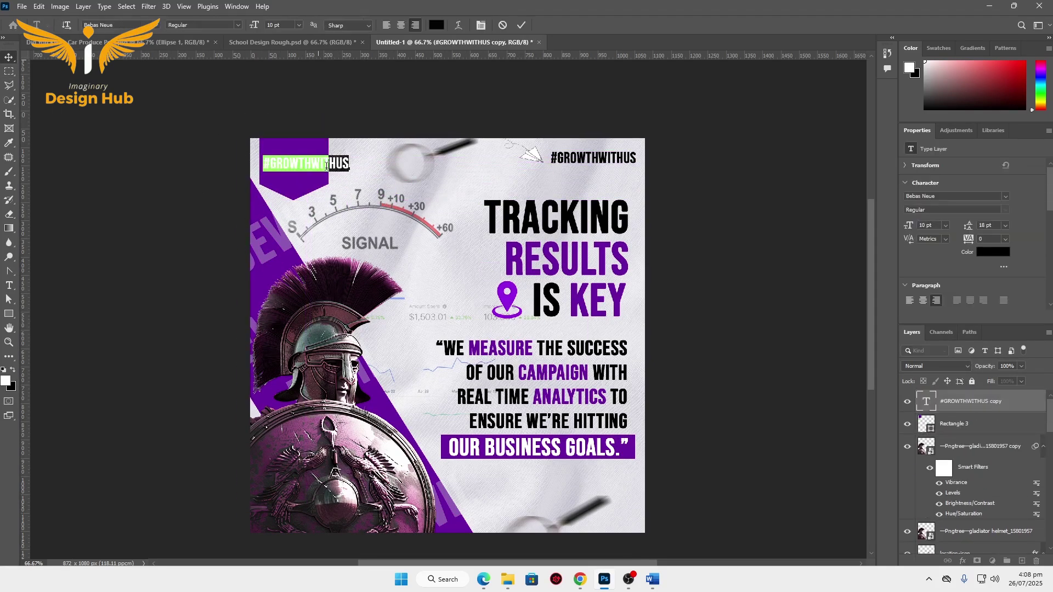
type("LOGO")
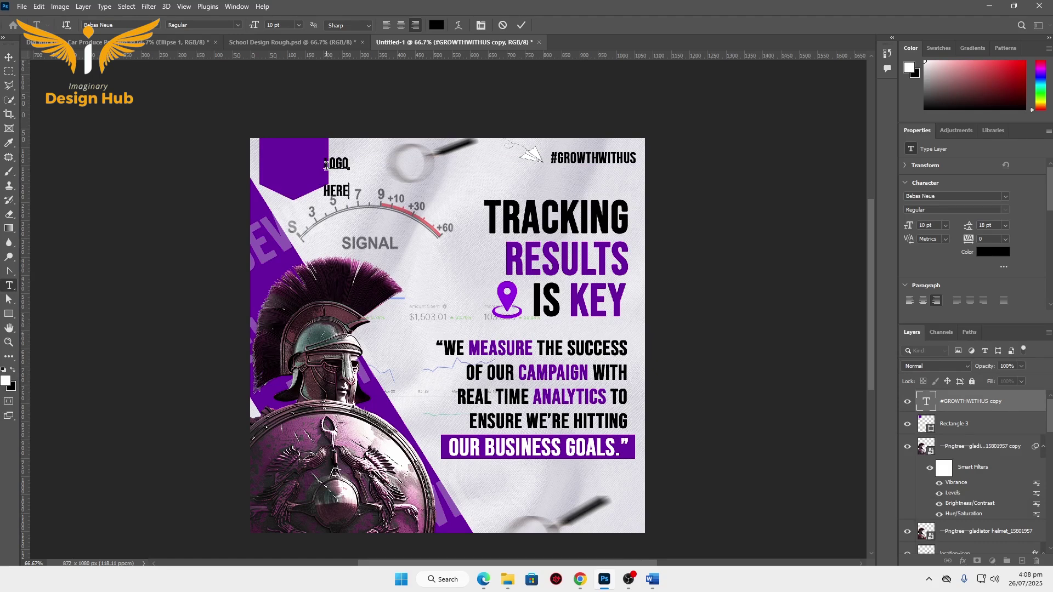
key("ctrl+Return")
left_click_drag(337, 177, 293, 166)
Style LOGO HERE white, 12 pt, with Auto leading.
left_click(992, 252)
key("Return")
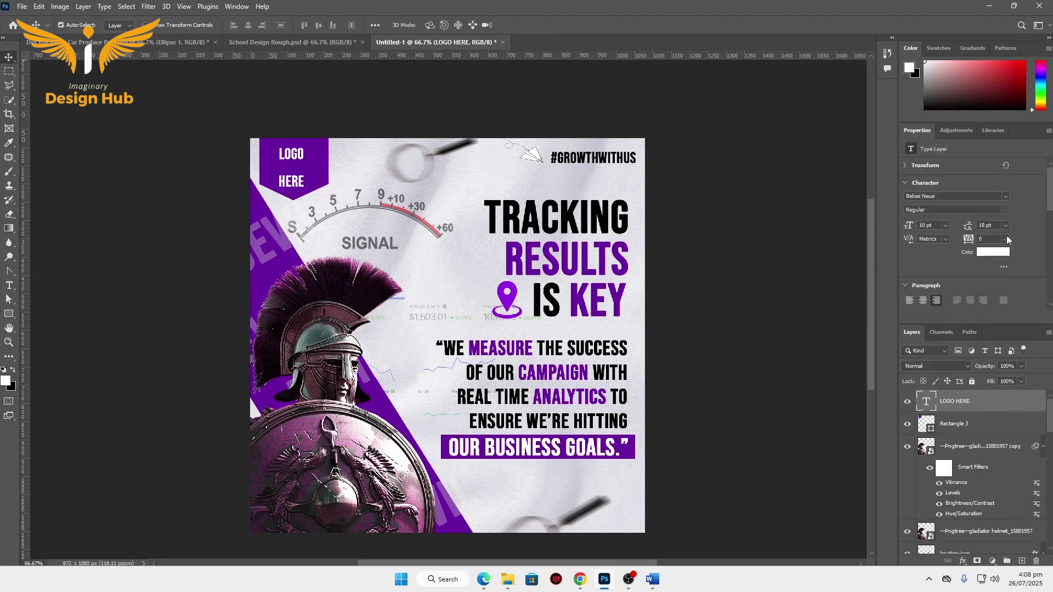
left_click(1004, 225)
left_click(988, 234)
left_click(945, 224)
left_click(934, 284)
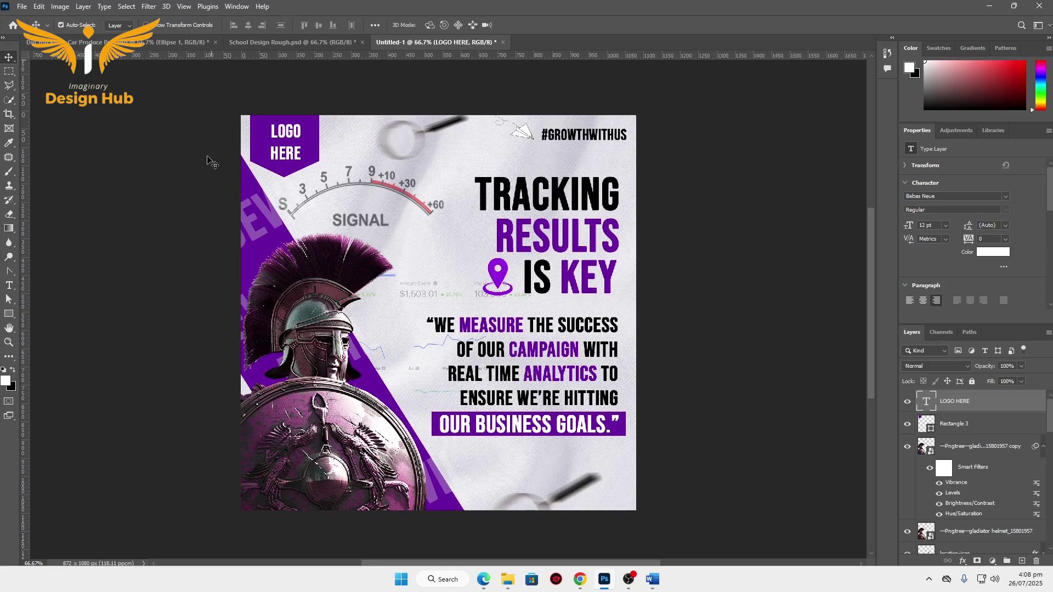
Choose File > Save As to save the post under a new name.
left_click(22, 6)
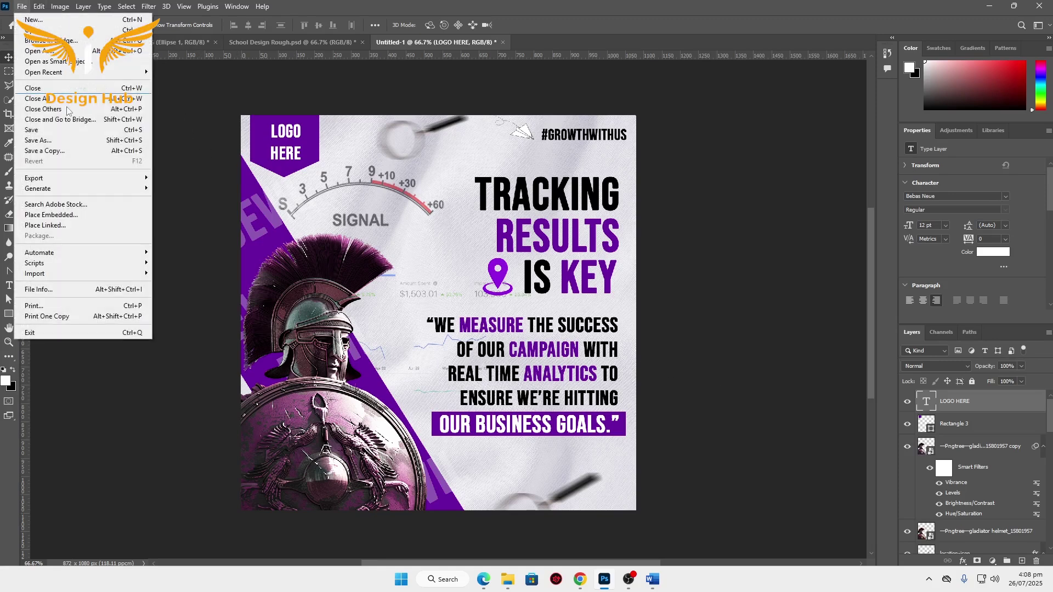
left_click(63, 144)
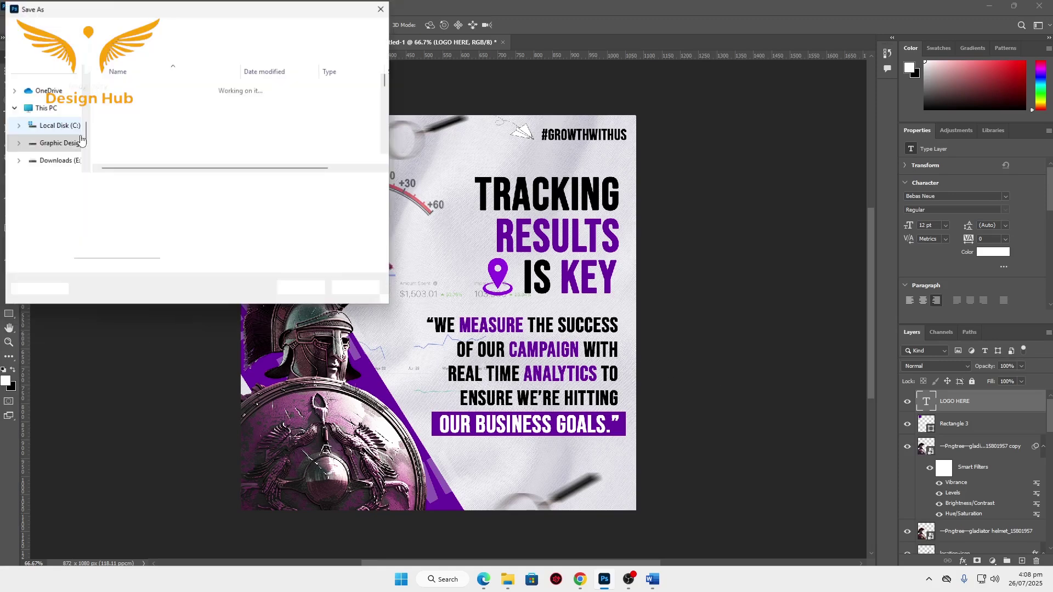
type("SOCIAL MEDIA POST")
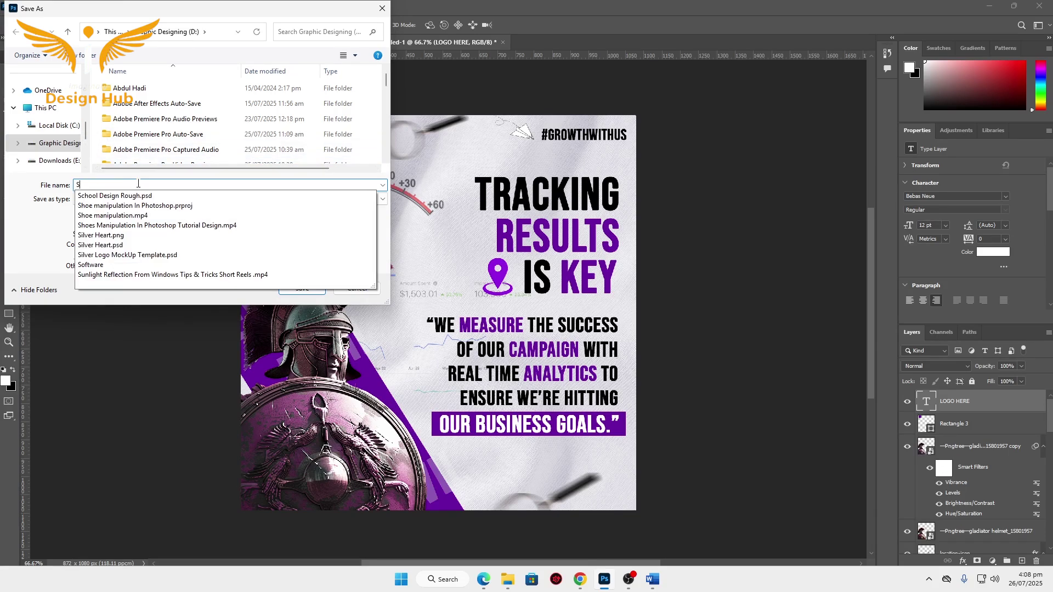